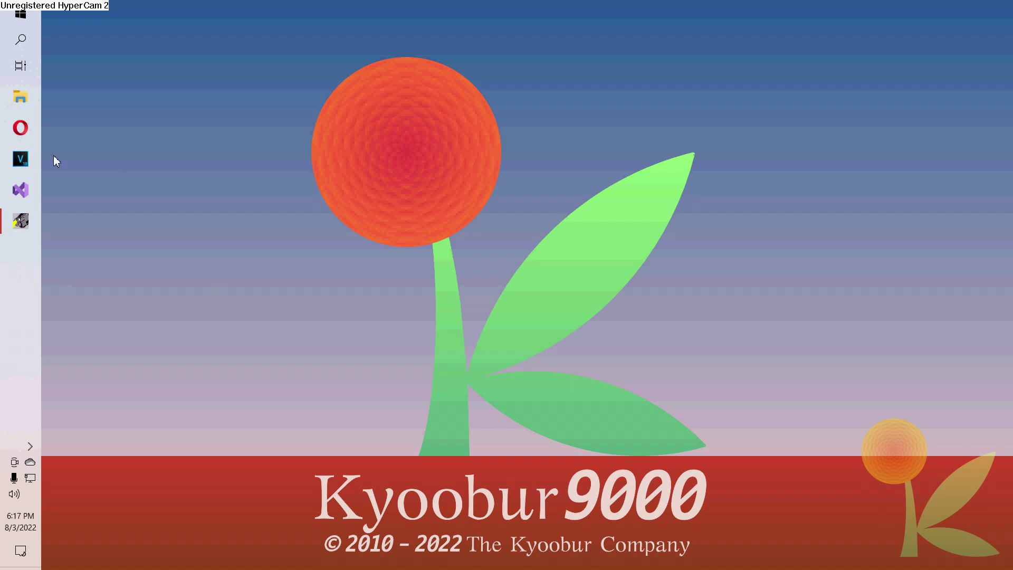
# Step: Launch VEGAS Pro and clear its startup dialogs, opting out of the upgrade offer and declining to restore the autosaved project
pyautogui.click(28, 161)
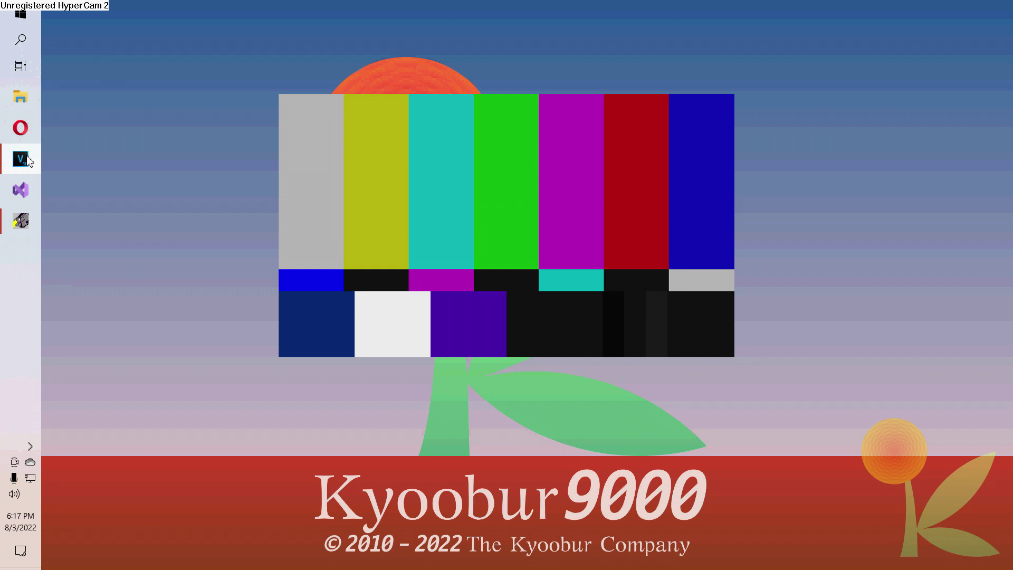
pyautogui.click(27, 160)
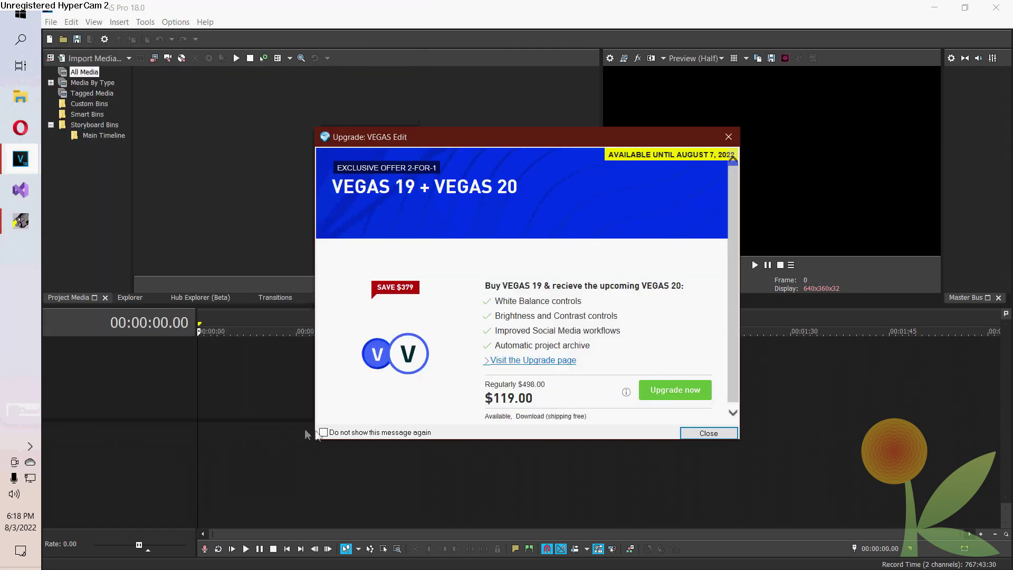
pyautogui.click(323, 433)
pyautogui.click(708, 432)
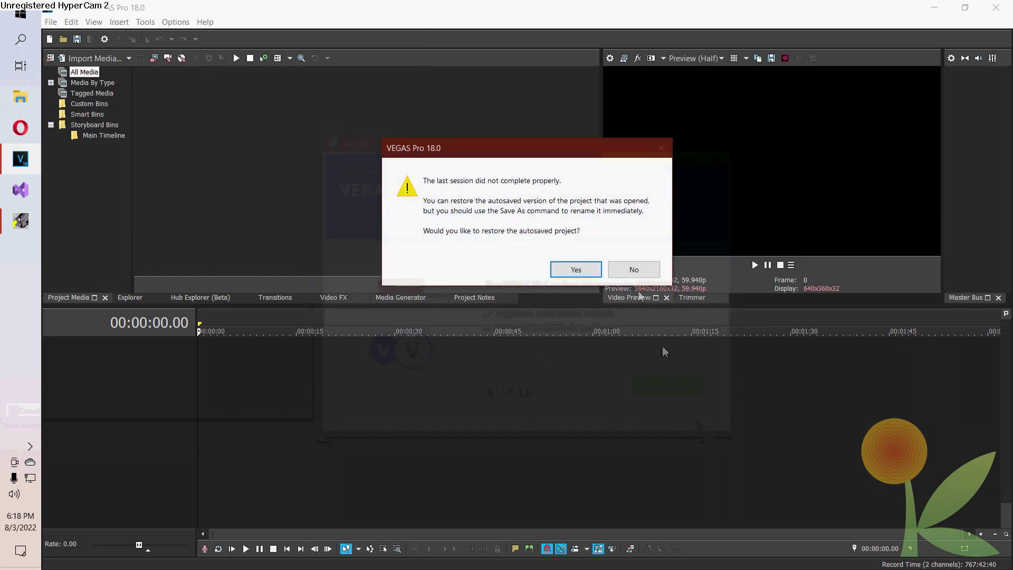
pyautogui.click(634, 269)
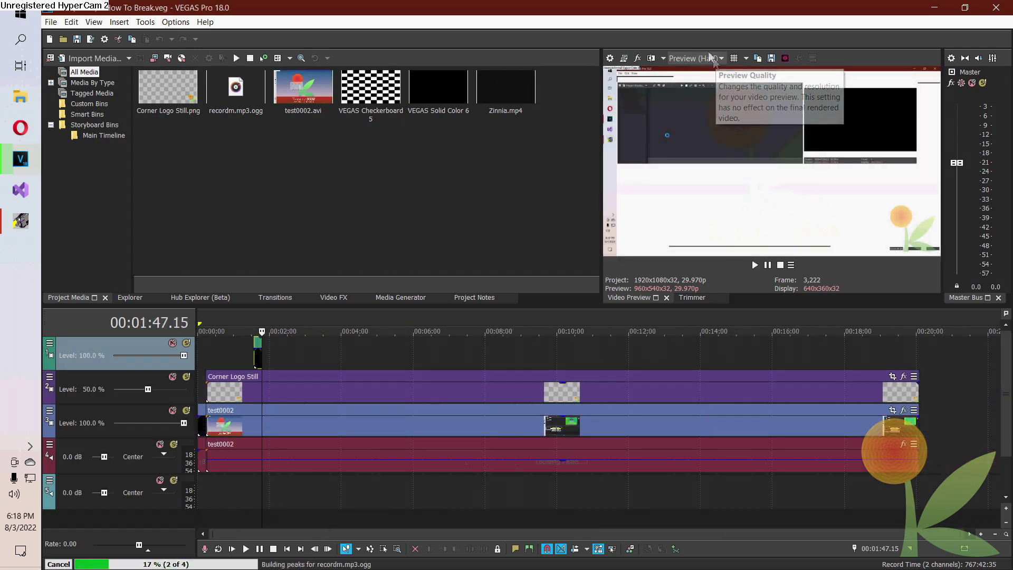
# Step: Set the video preview quality to Draft (Quarter)
pyautogui.click(706, 58)
pyautogui.moveTo(710, 71)
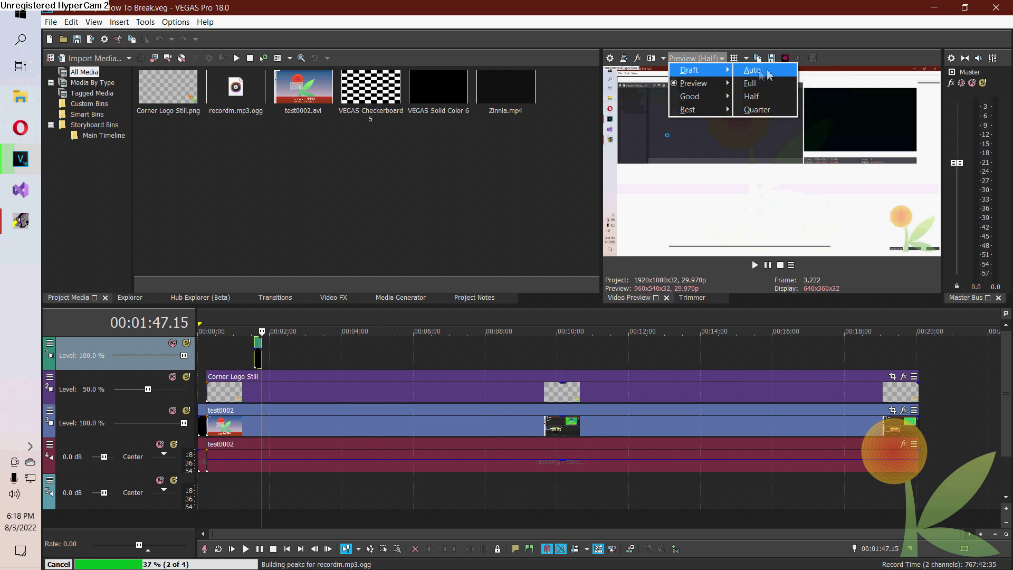
pyautogui.click(765, 97)
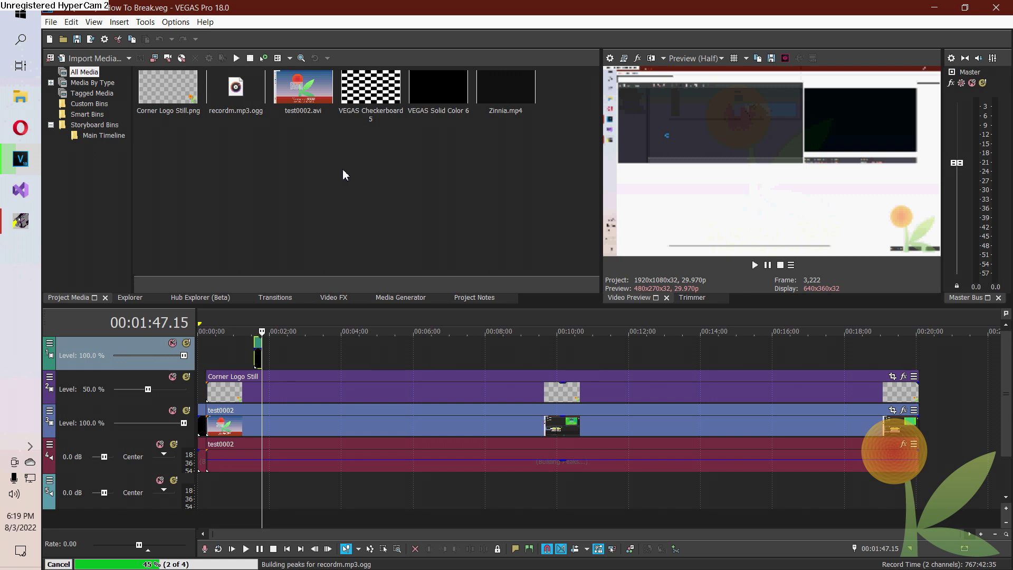
# Step: Start a new project and import the "(7) AVA NIPPON VIDEO LOGO" clip from the Logos folder
pyautogui.click(50, 40)
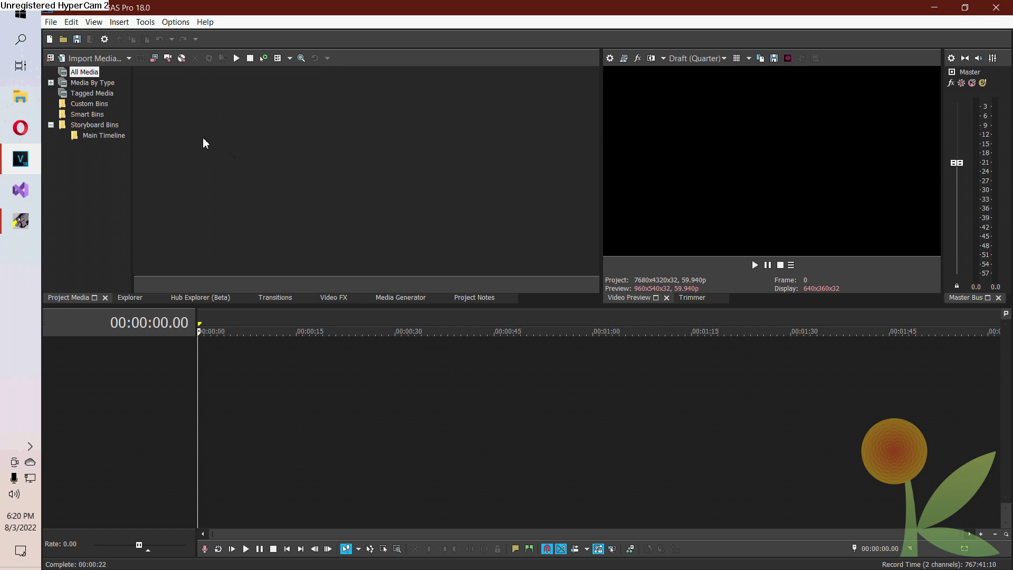
pyautogui.click(99, 60)
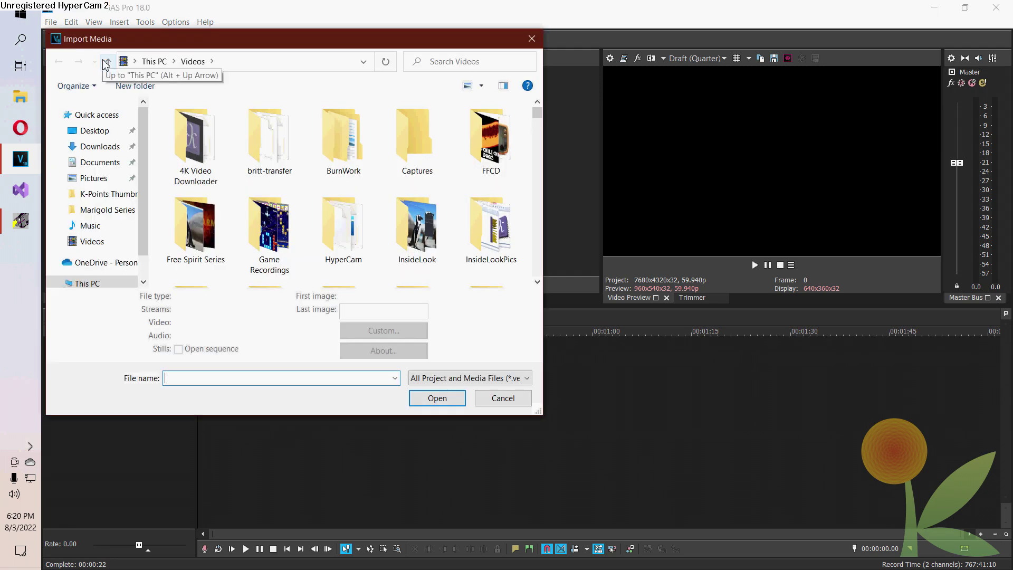
pyautogui.write('Logo')
pyautogui.press('Down')
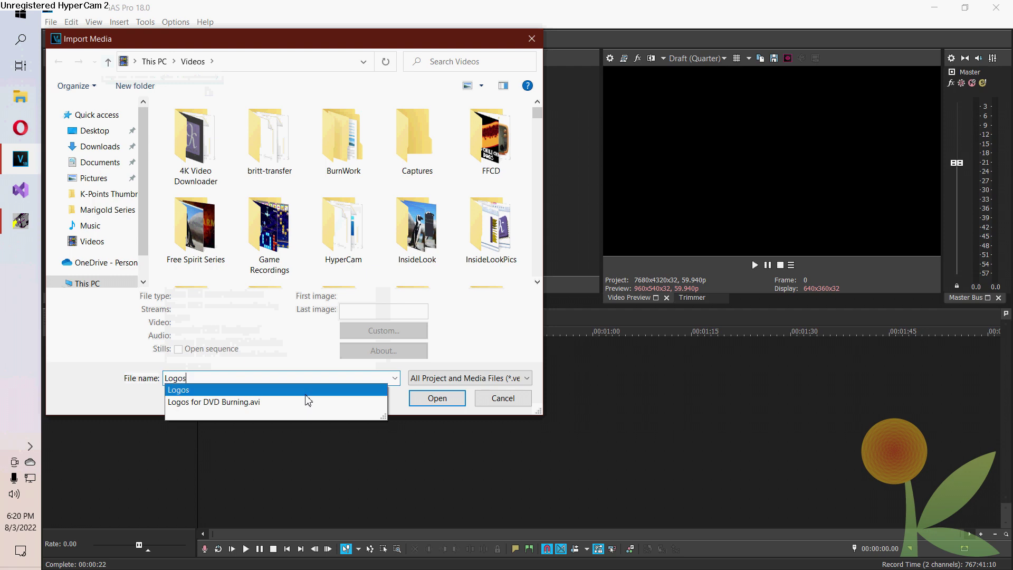
pyautogui.press('Return')
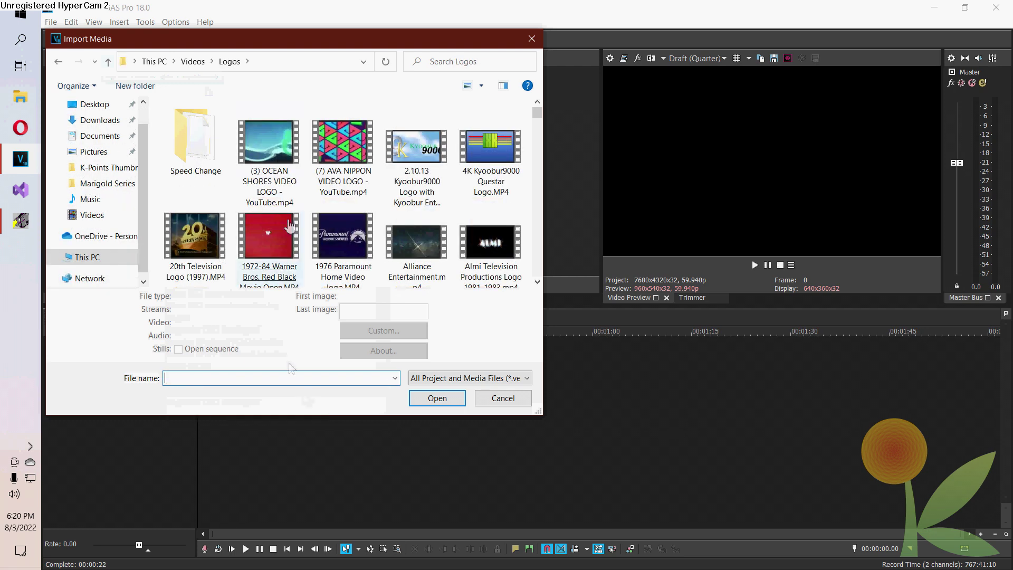
pyautogui.doubleClick(330, 181)
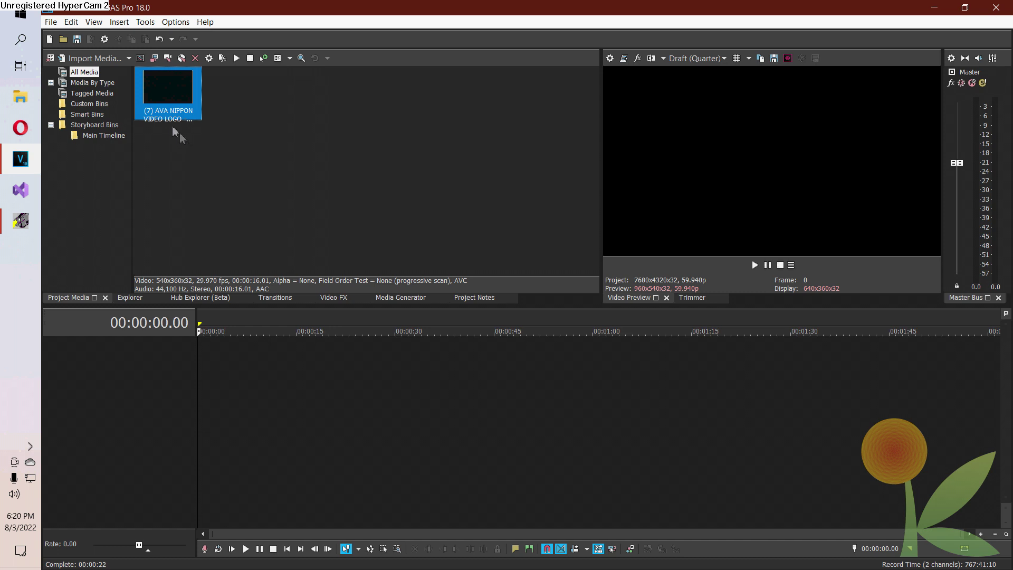
# Step: Place the logo clip at the timeline's start without matching the project settings to it, and move the playhead to 00:00:14.25
pyautogui.moveTo(166, 112); pyautogui.dragTo(74, 410)
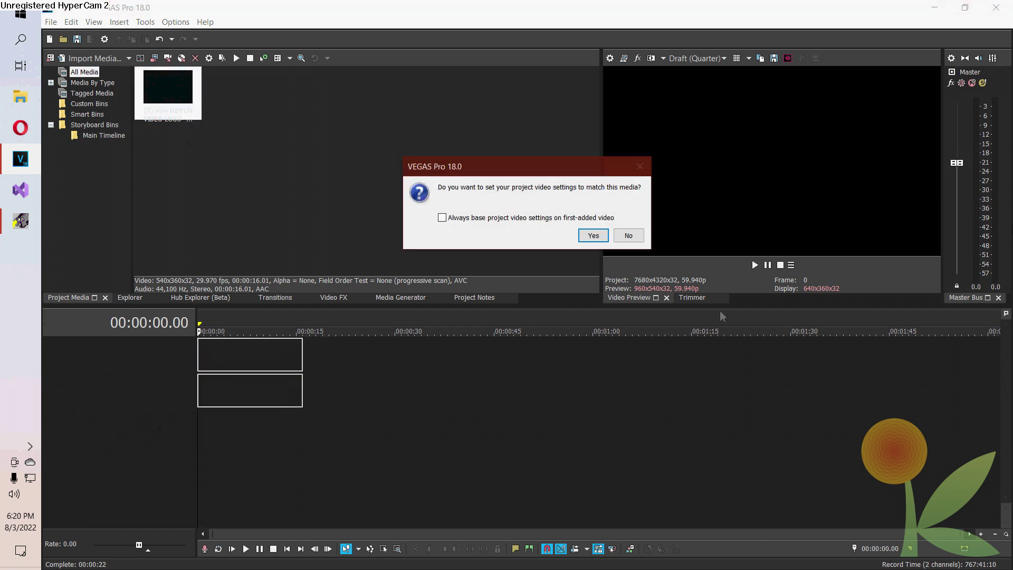
pyautogui.click(628, 236)
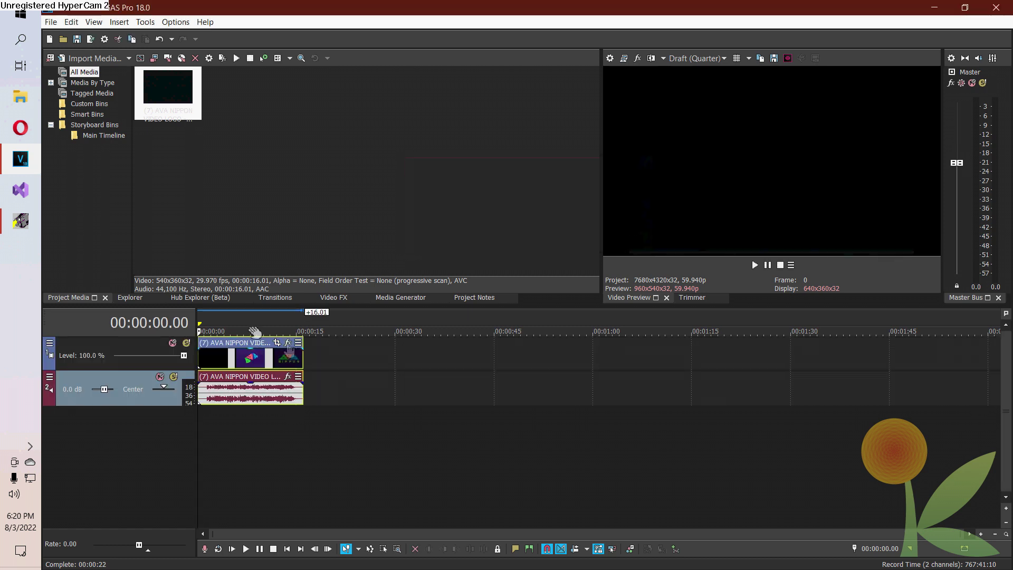
pyautogui.click(274, 323)
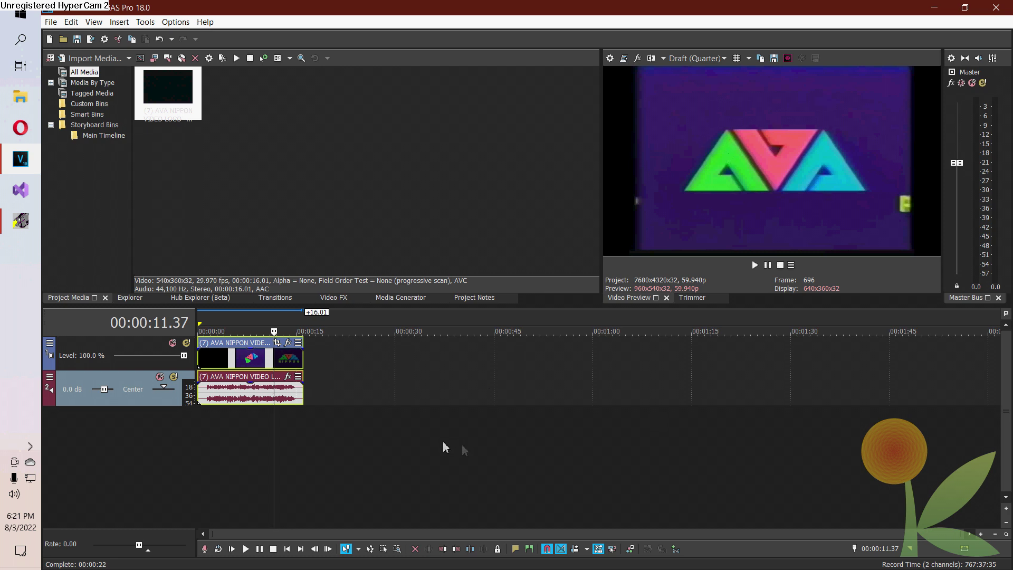
pyautogui.click(290, 321)
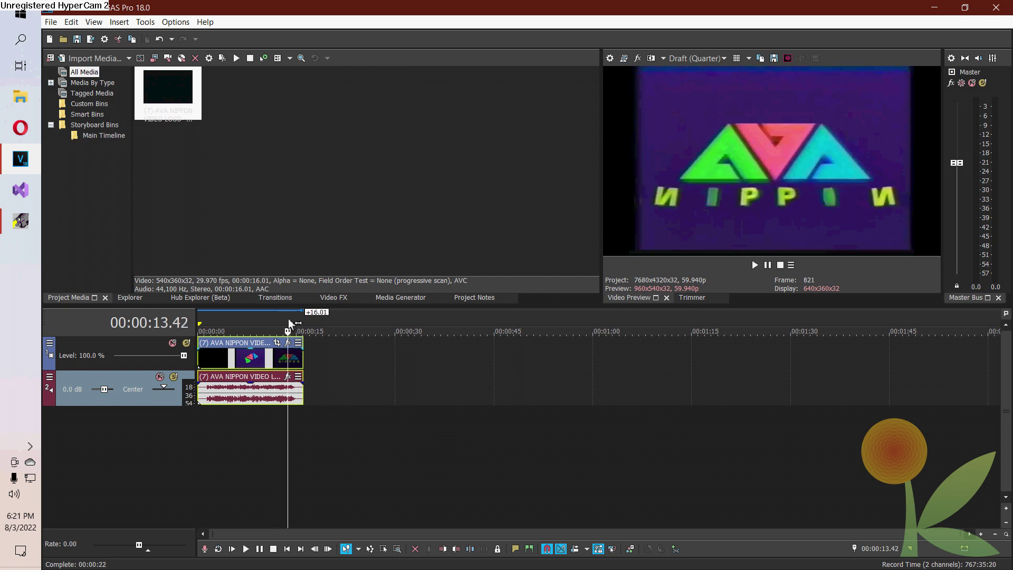
pyautogui.click(294, 322)
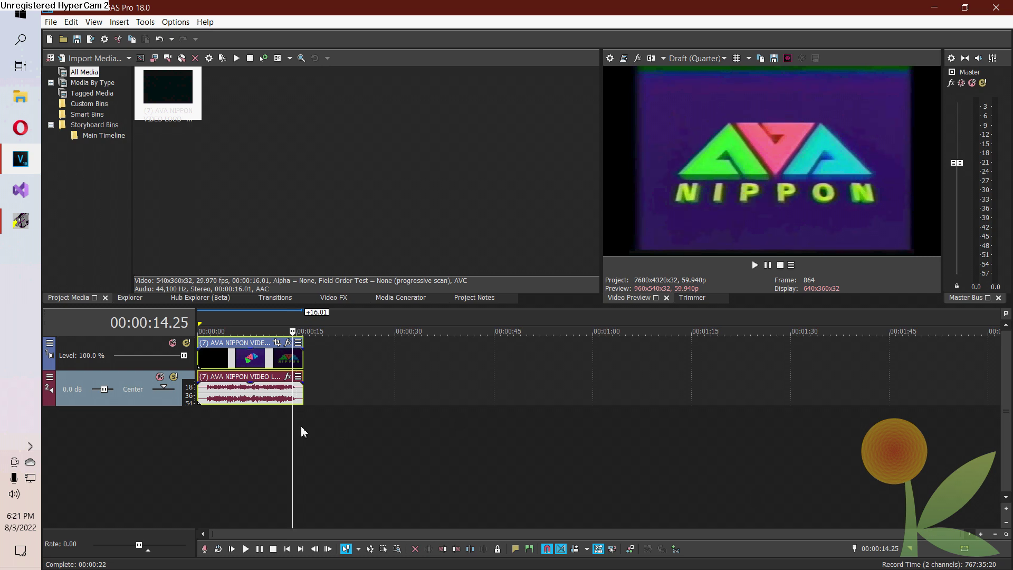
# Step: Add the VEGAS Color Curves and VEGAS TV Simulator effects to the video track as track FX
pyautogui.rightClick(147, 347)
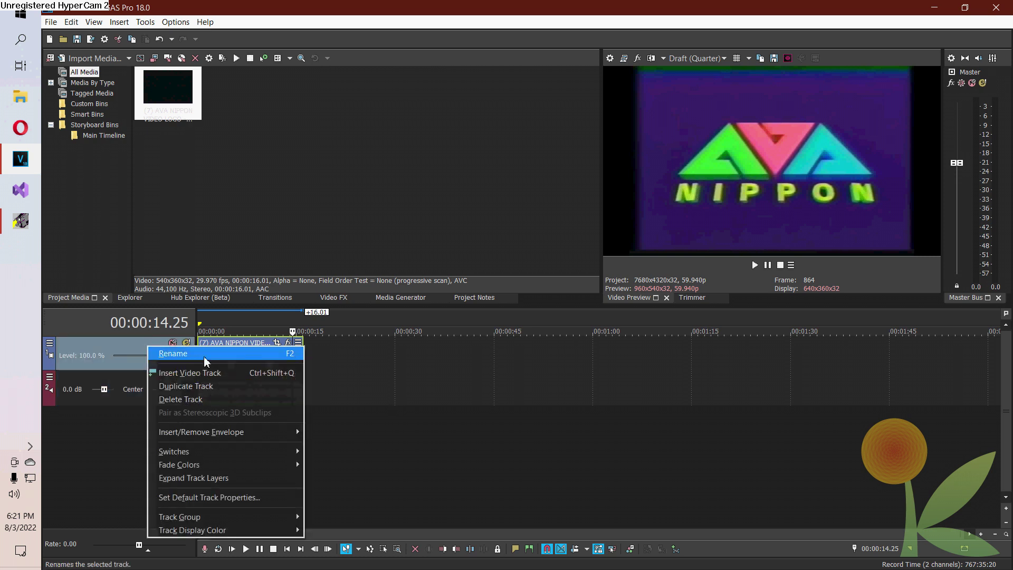
pyautogui.click(120, 346)
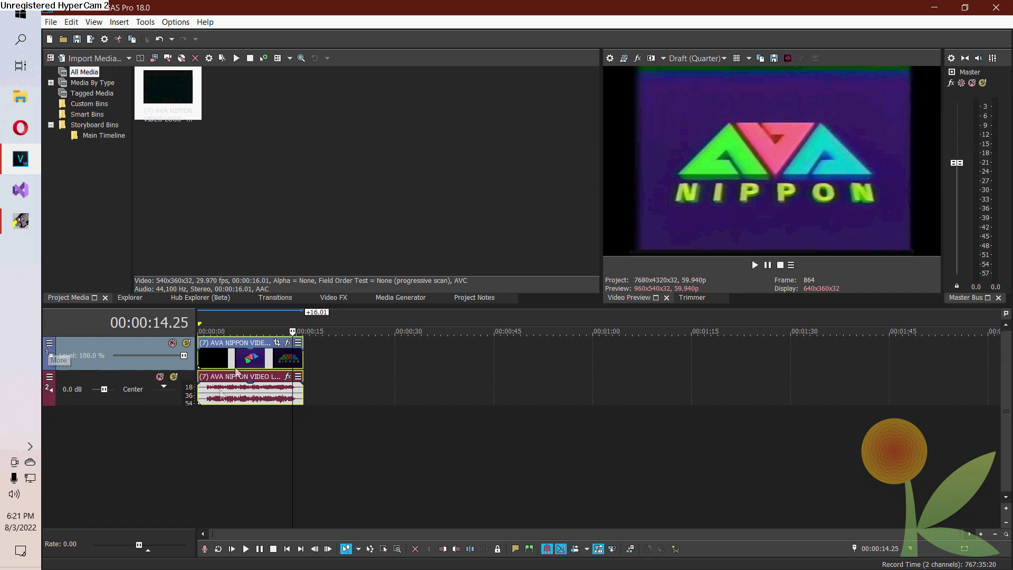
pyautogui.click(50, 343)
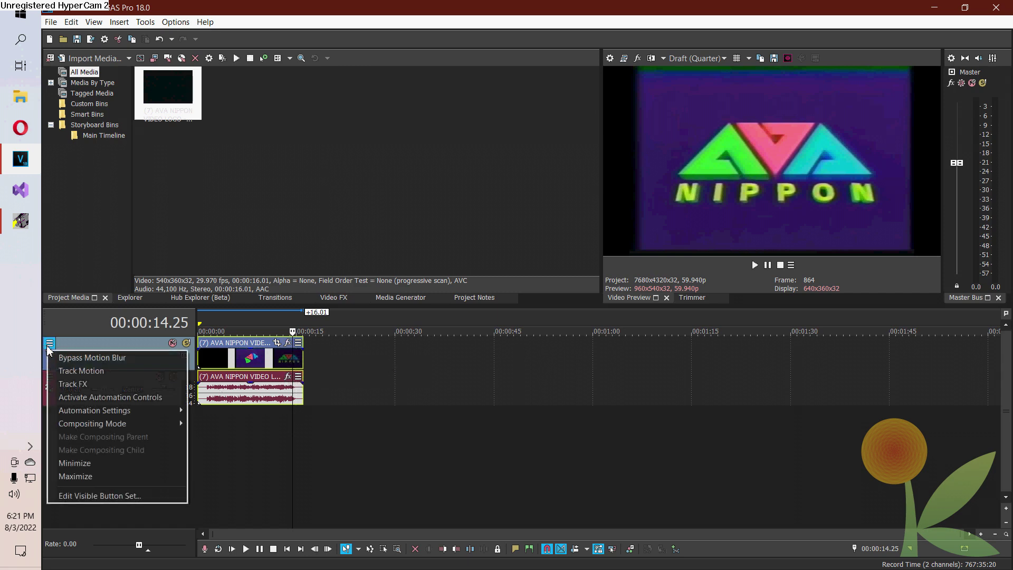
pyautogui.click(105, 383)
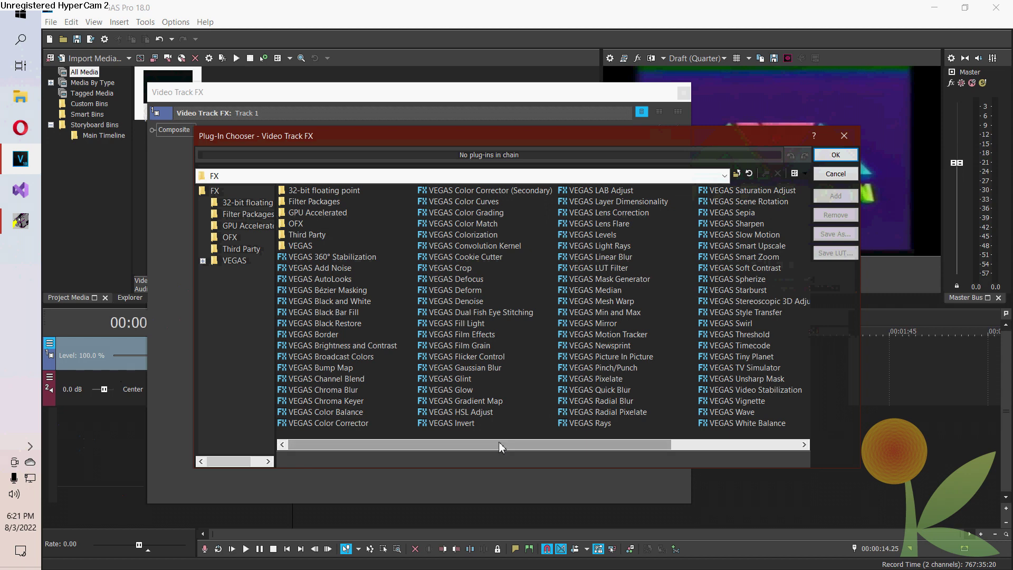
pyautogui.doubleClick(488, 202)
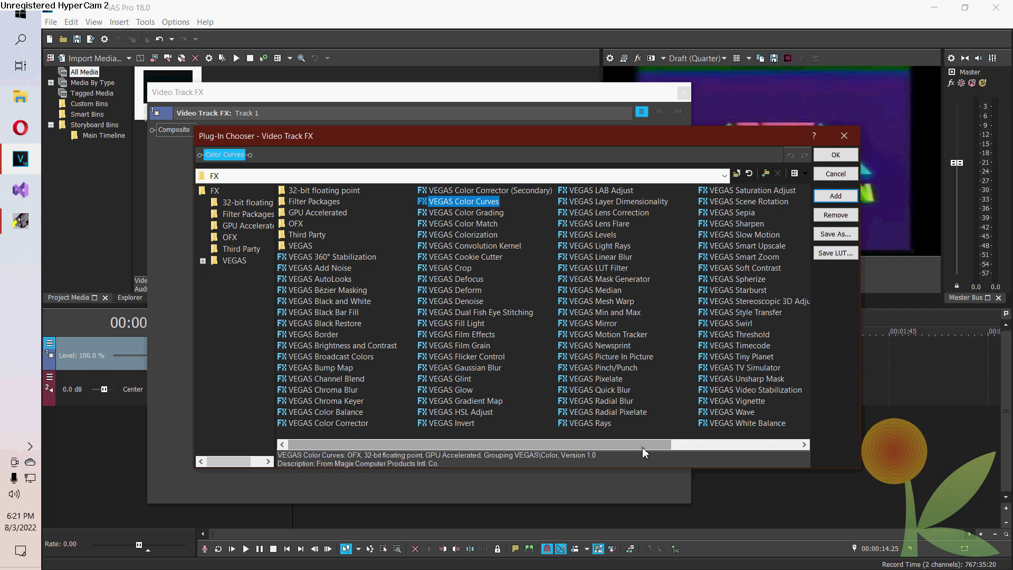
pyautogui.doubleClick(752, 368)
pyautogui.click(845, 154)
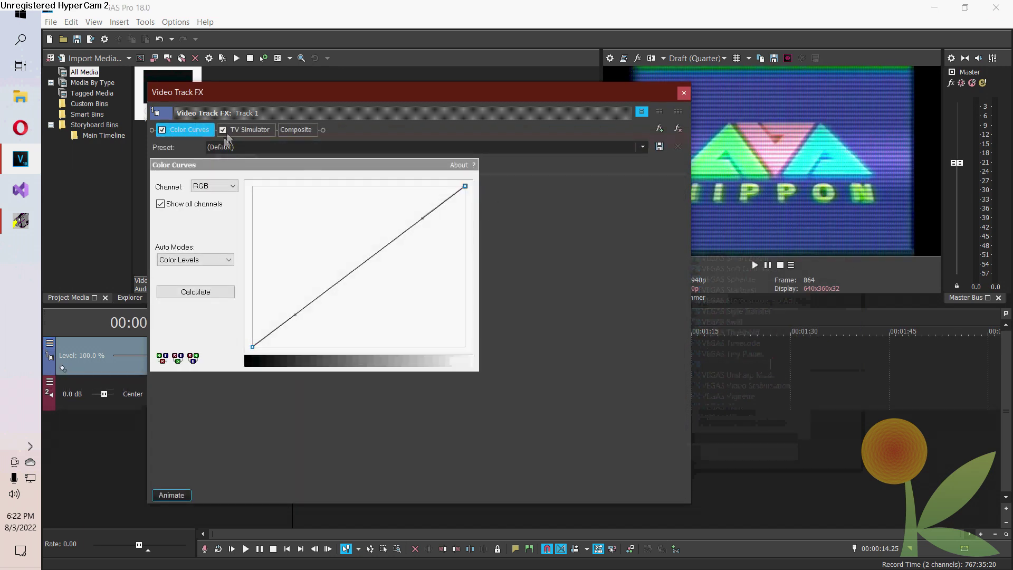
# Step: Turn off TV Simulator and apply the Infrared preset to Color Curves
pyautogui.click(223, 130)
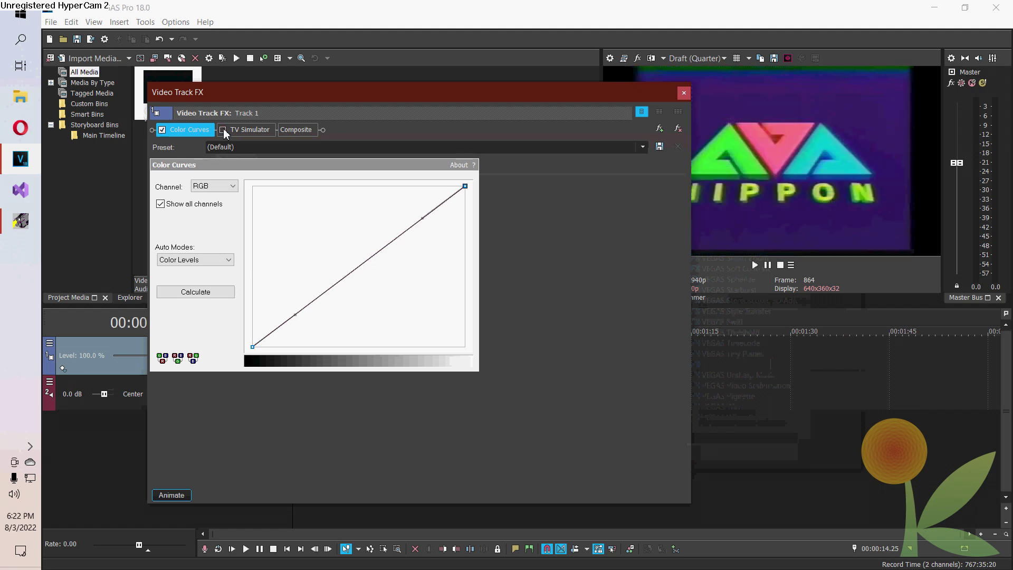
pyautogui.click(643, 147)
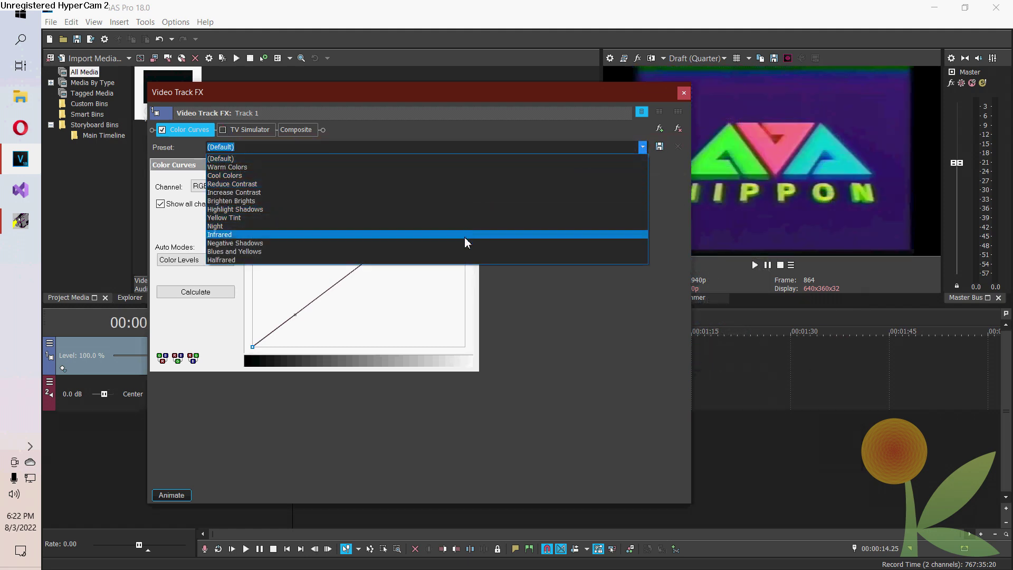
pyautogui.click(467, 243)
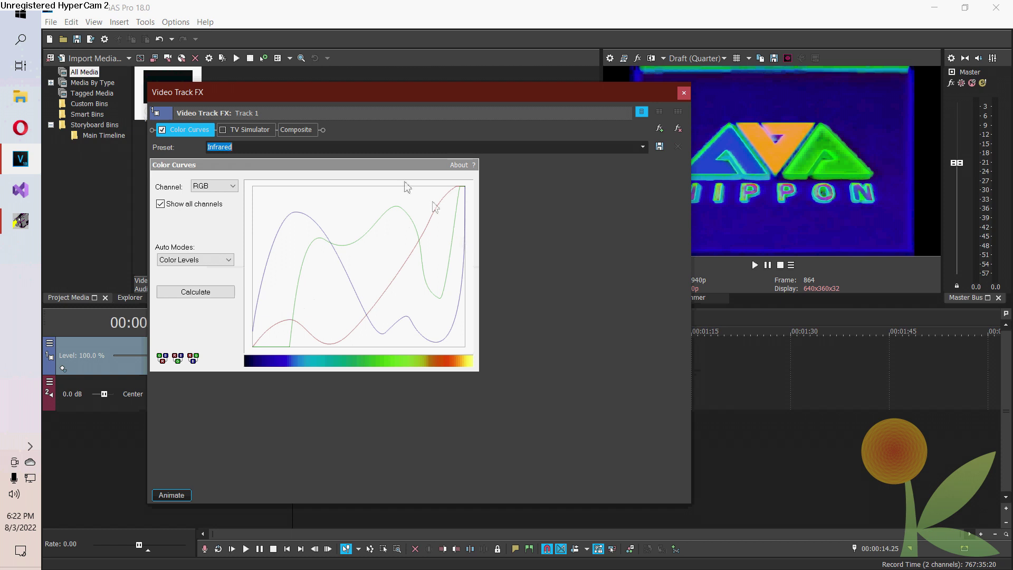
# Step: Re-enable TV Simulator, apply its Reset to None preset and set Line sync to 0.7000
pyautogui.click(253, 131)
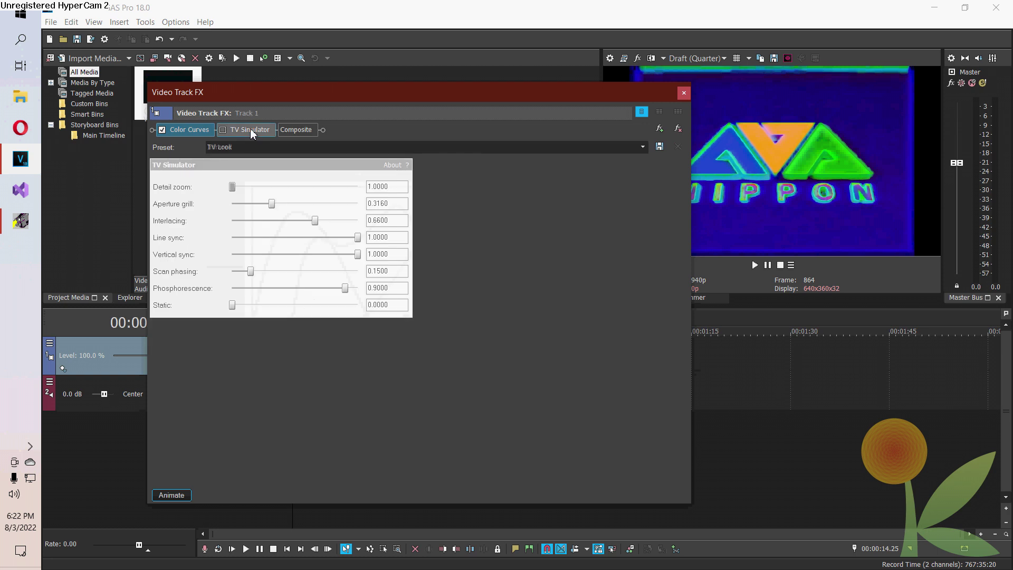
pyautogui.click(223, 130)
pyautogui.click(643, 147)
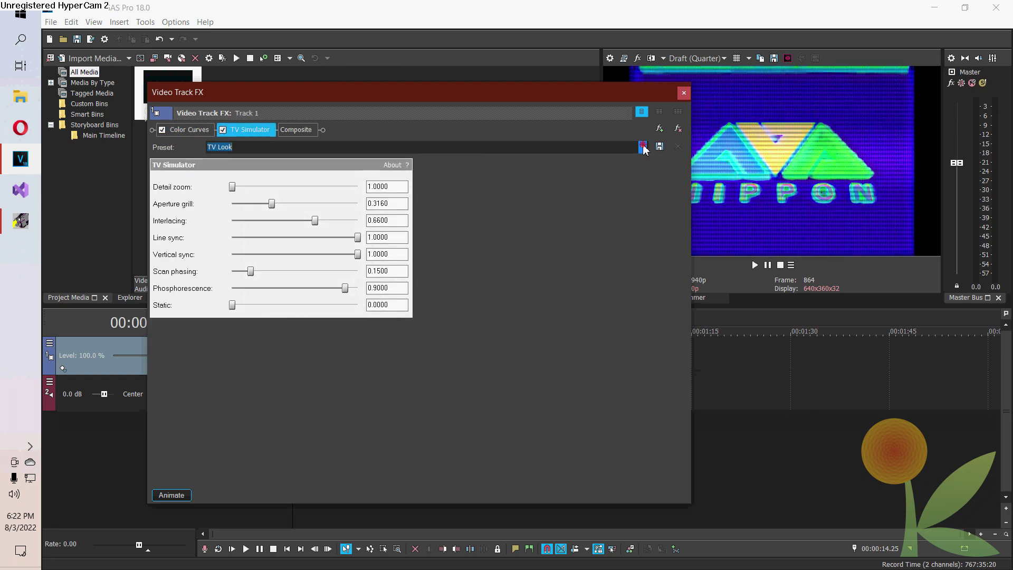
pyautogui.click(639, 177)
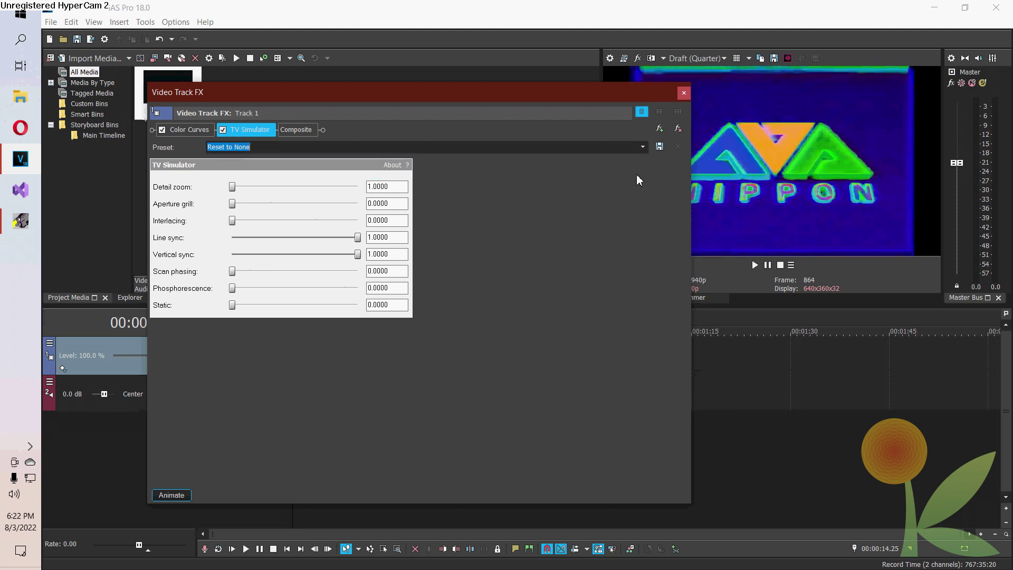
pyautogui.click(359, 239)
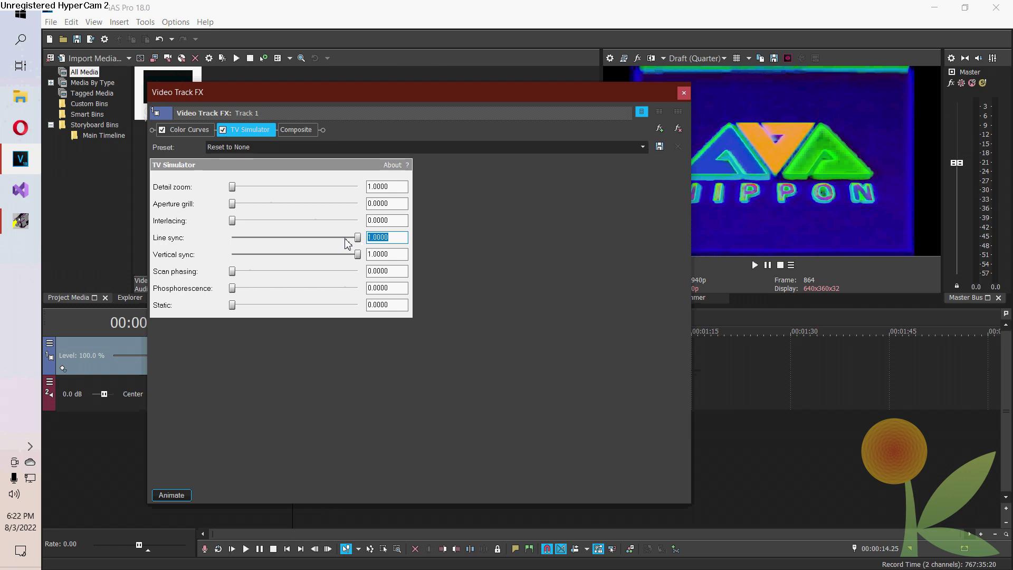
pyautogui.moveTo(347, 243); pyautogui.dragTo(319, 238)
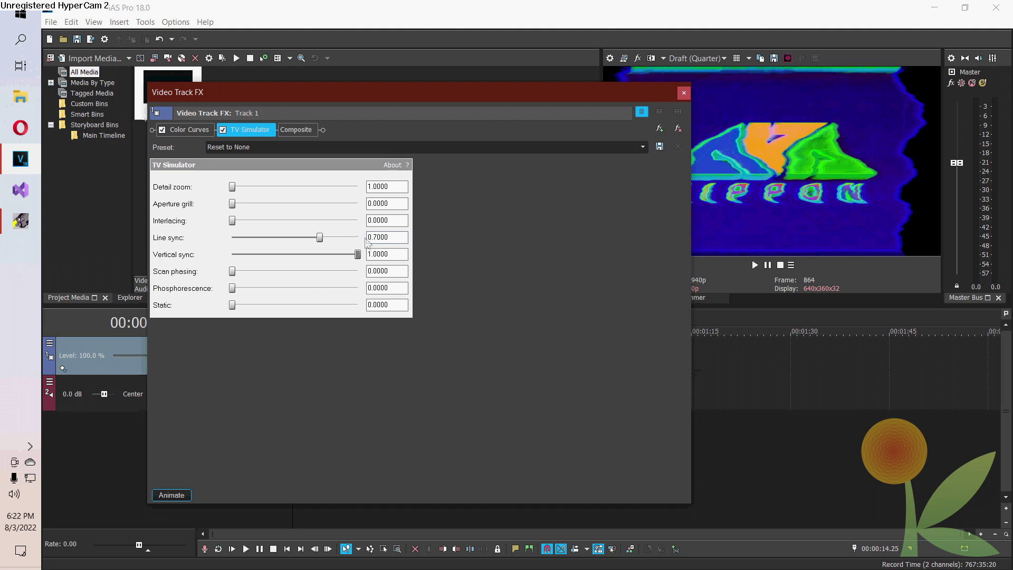
pyautogui.click(681, 95)
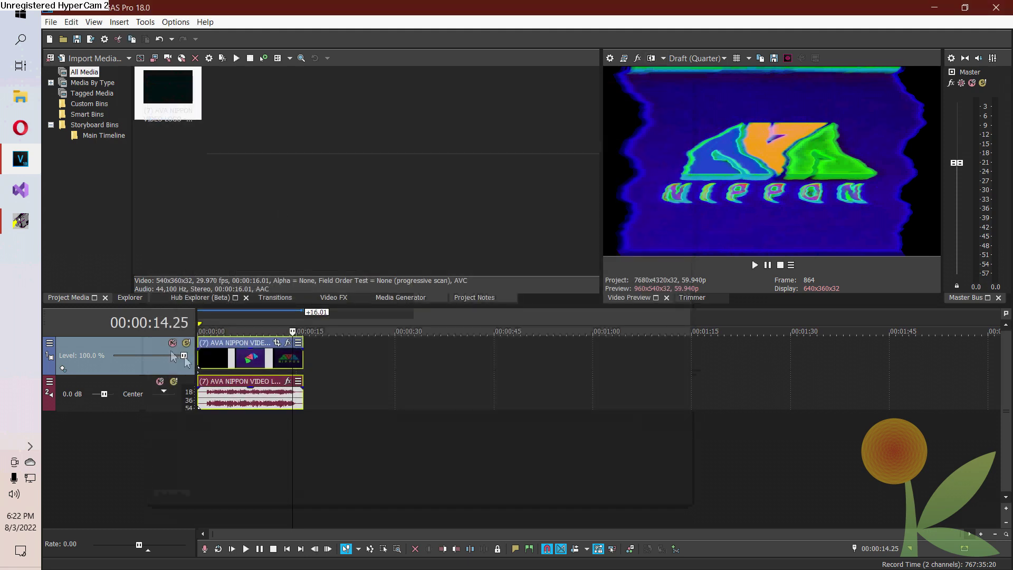
# Step: Play the logo clip from about 3 seconds in to review the track effects, including in reverse
pyautogui.click(220, 323)
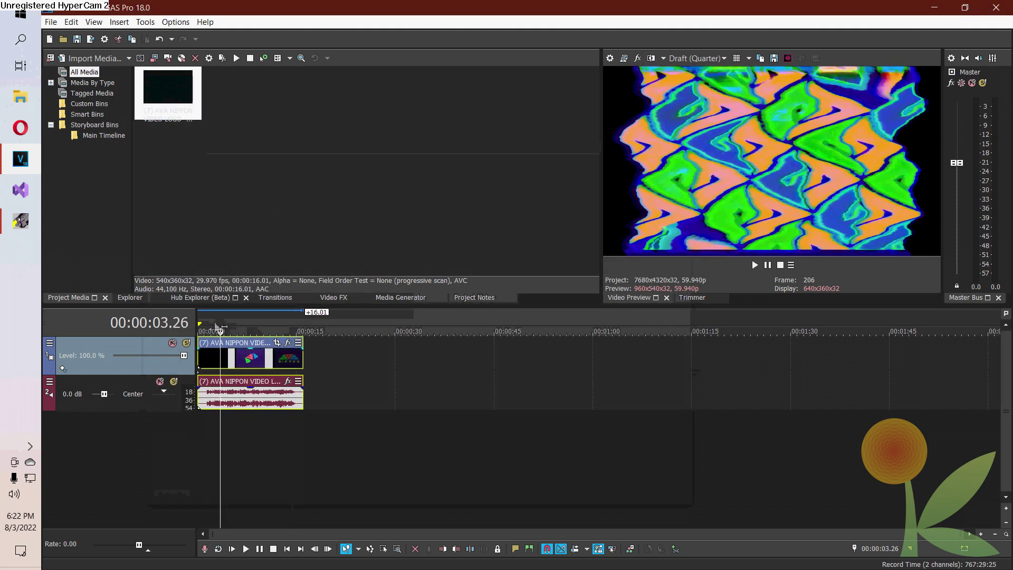
pyautogui.press('space')
pyautogui.press('j')
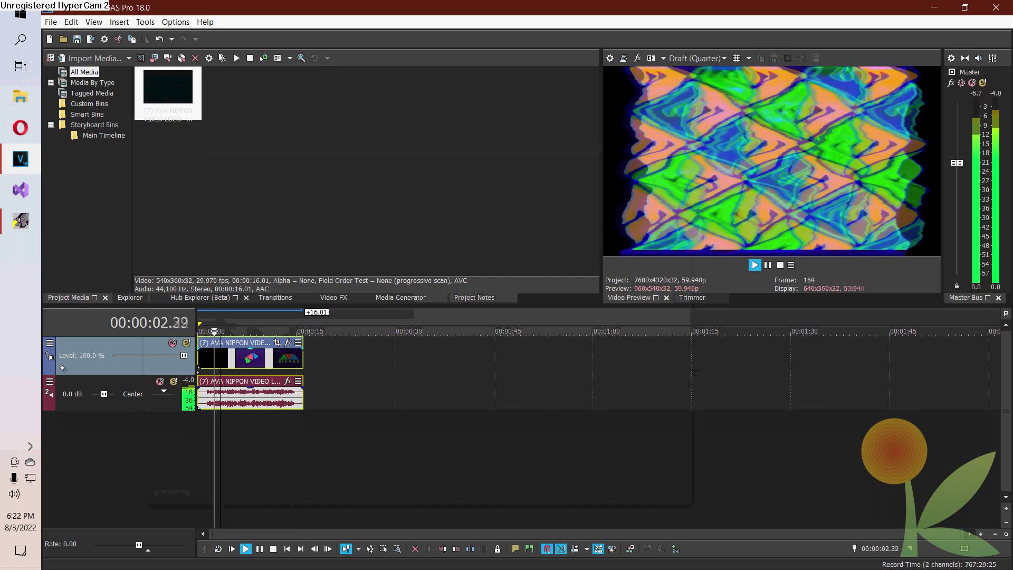
pyautogui.click(755, 265)
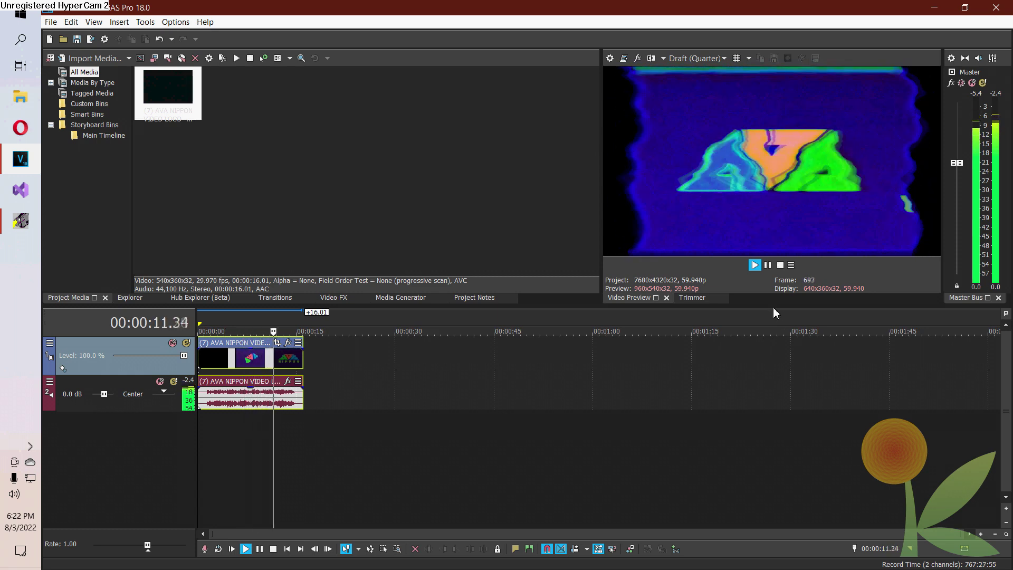
pyautogui.click(769, 267)
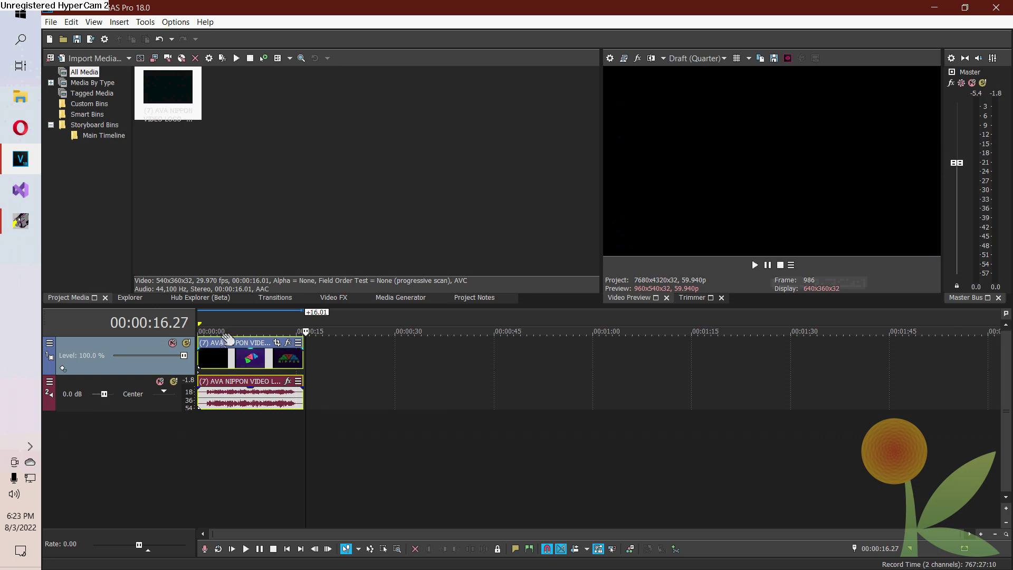
# Step: Turn off TV Simulator in the video track's Track FX while parked at about 7.5 seconds
pyautogui.click(250, 324)
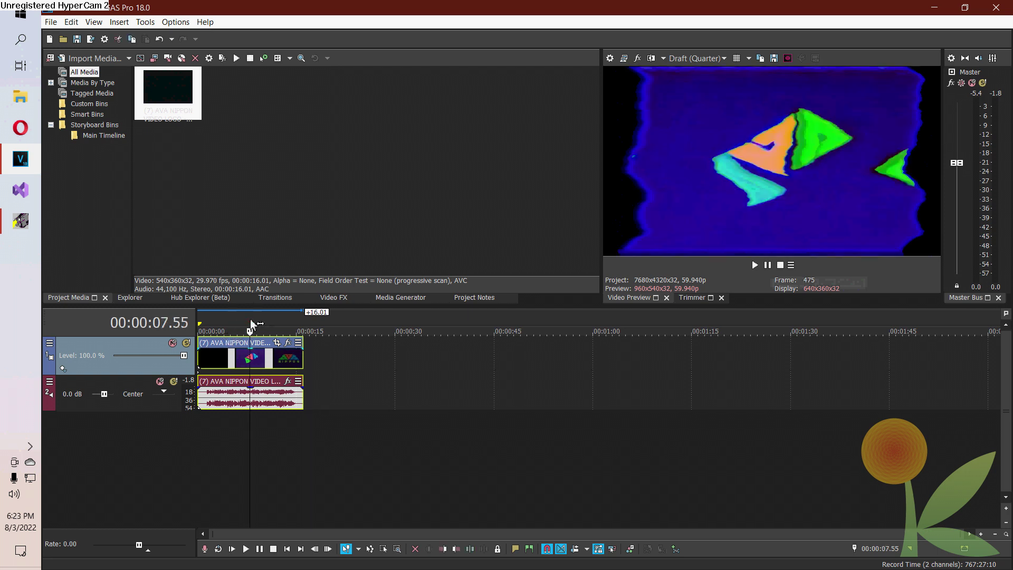
pyautogui.click(49, 343)
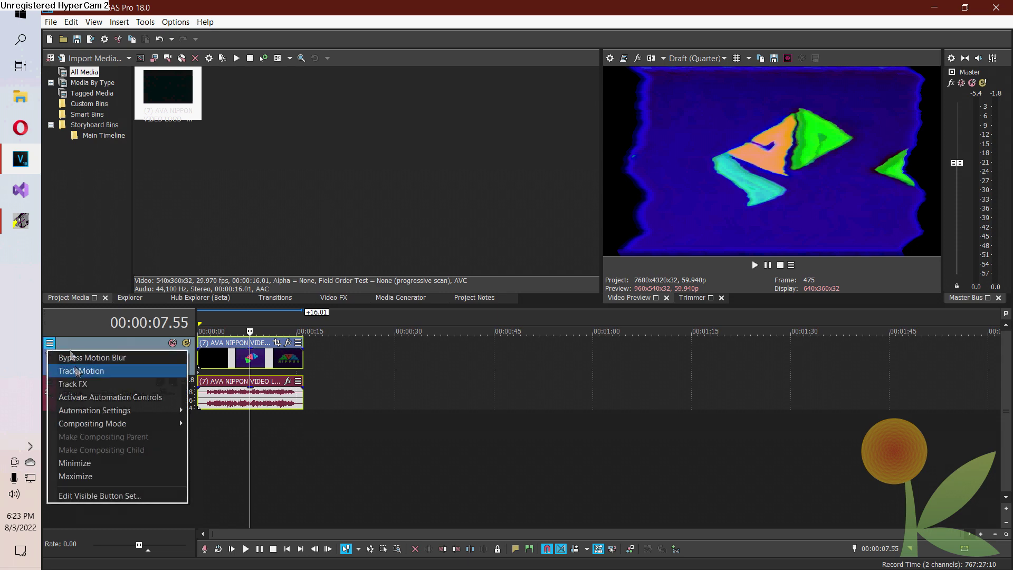
pyautogui.click(74, 384)
pyautogui.click(224, 130)
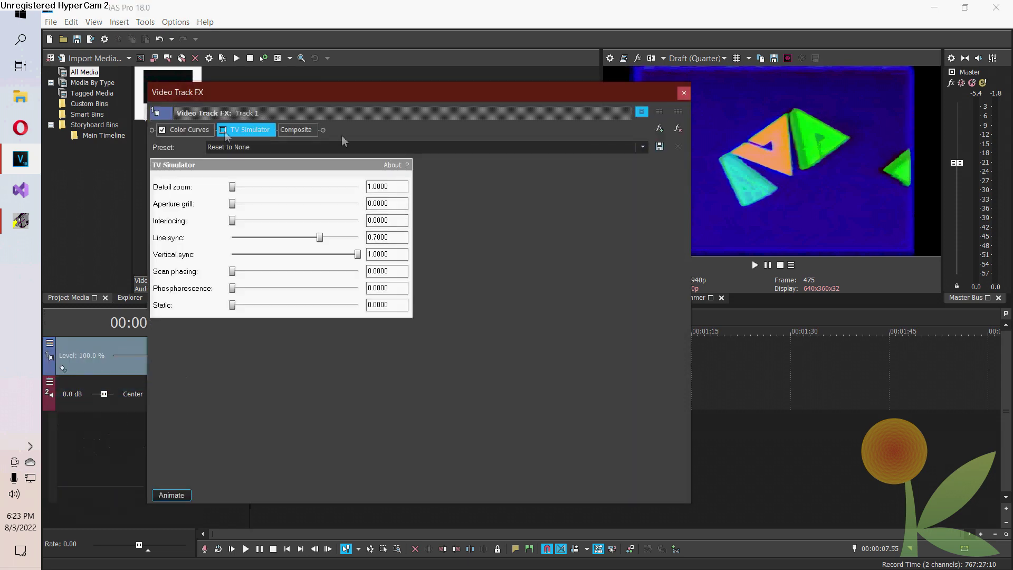
pyautogui.click(683, 93)
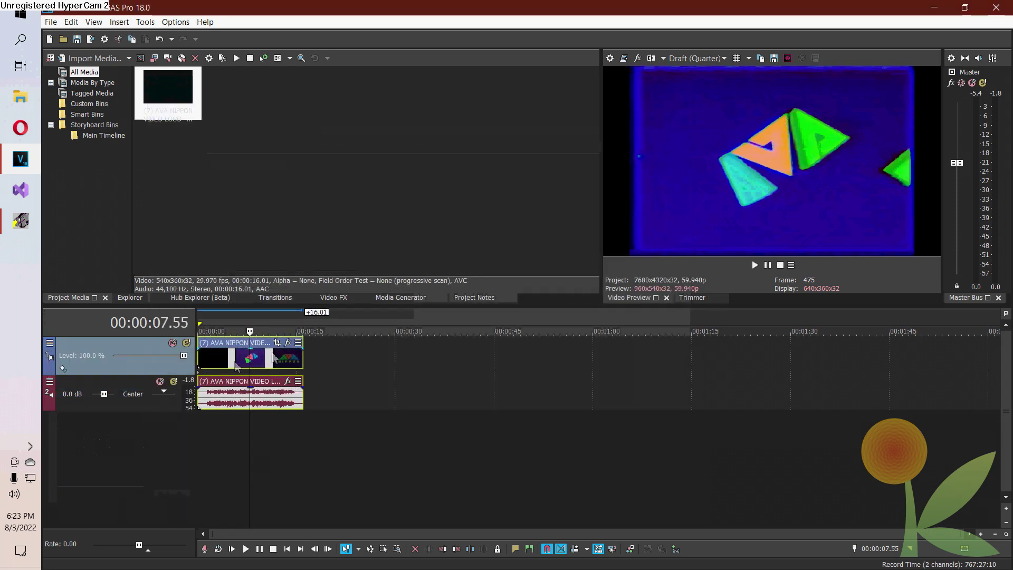
# Step: Add the VEGAS TV Simulator effect to the logo clip itself as an event FX
pyautogui.click(288, 344)
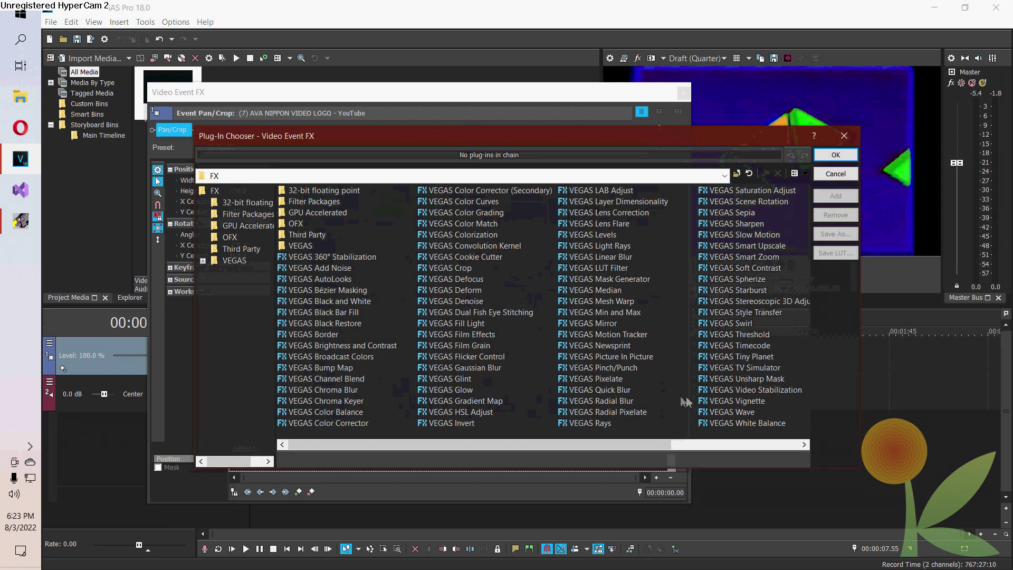
pyautogui.doubleClick(746, 368)
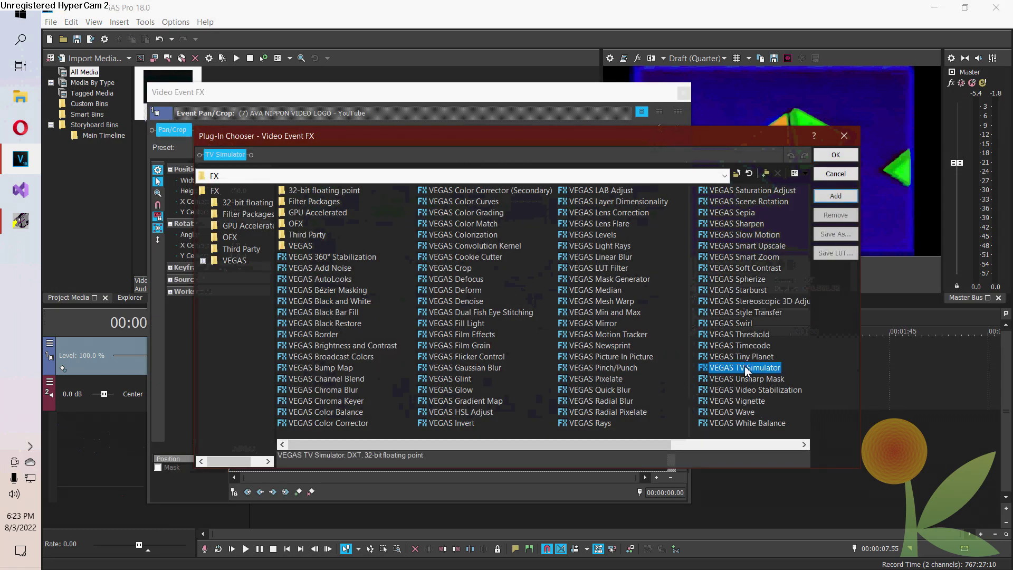
pyautogui.click(823, 155)
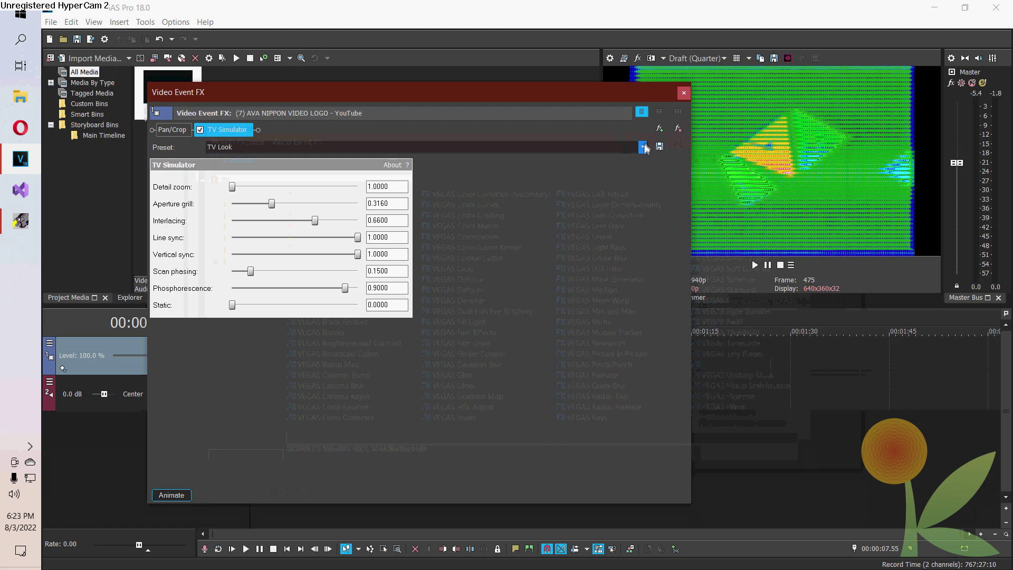
# Step: Apply the Reset to None preset to the clip's TV Simulator and set Line sync to 0.7000
pyautogui.click(625, 147)
pyautogui.click(581, 170)
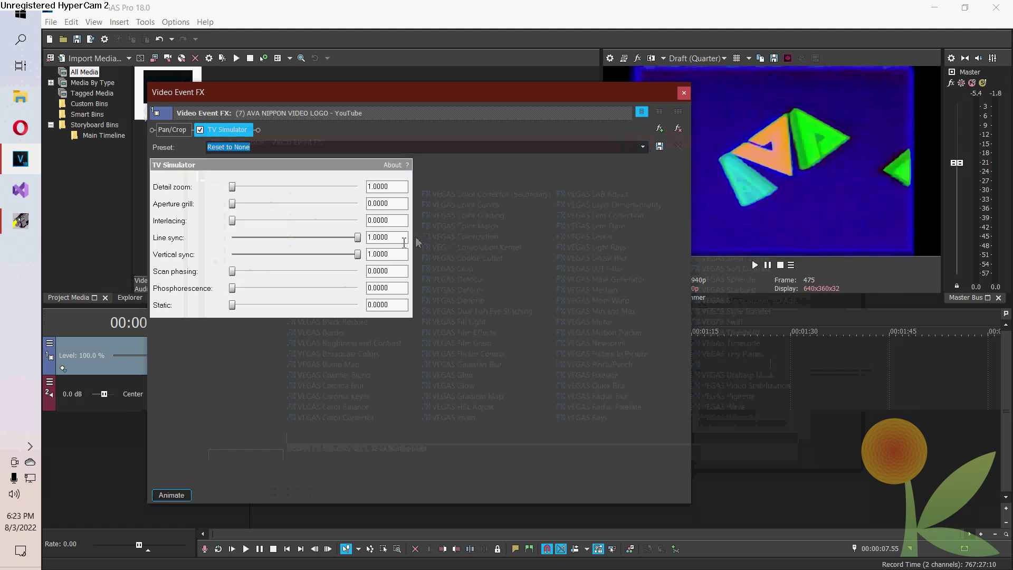
pyautogui.click(297, 242)
pyautogui.press('BackSpace')
pyautogui.press('Return')
pyautogui.click(684, 93)
# Step: Play the logo clip from a few seconds in to review the event-level TV Simulator distortion
pyautogui.click(222, 331)
pyautogui.click(756, 264)
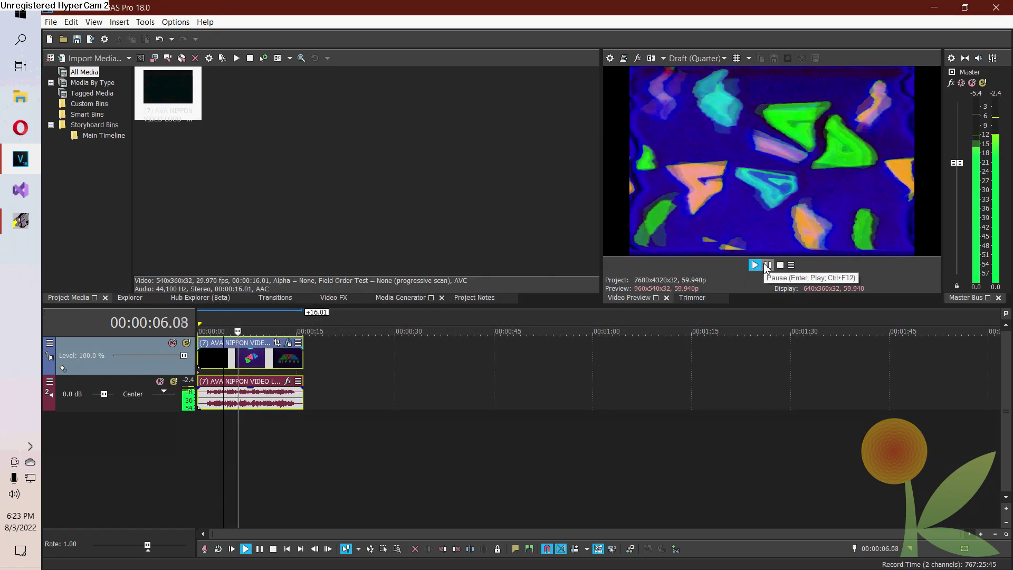
pyautogui.click(766, 265)
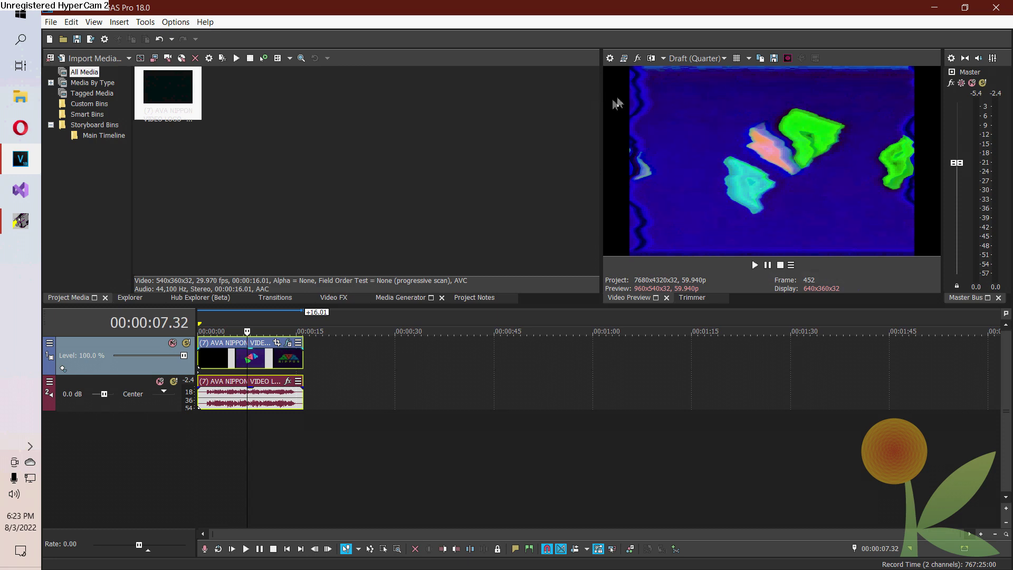
# Step: Remove TV Simulator from the logo clip's event FX chain
pyautogui.click(287, 342)
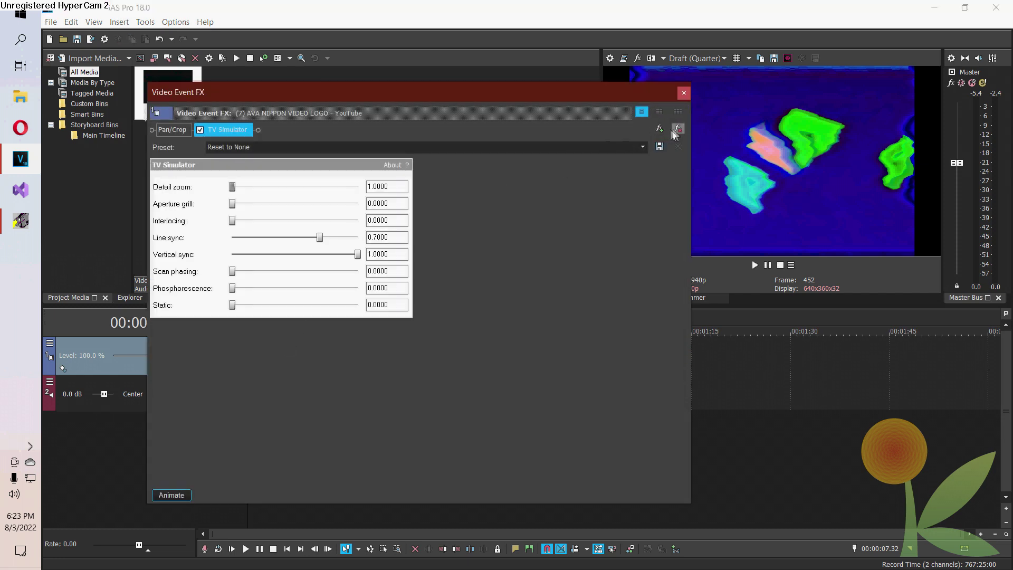
pyautogui.click(678, 128)
pyautogui.click(685, 95)
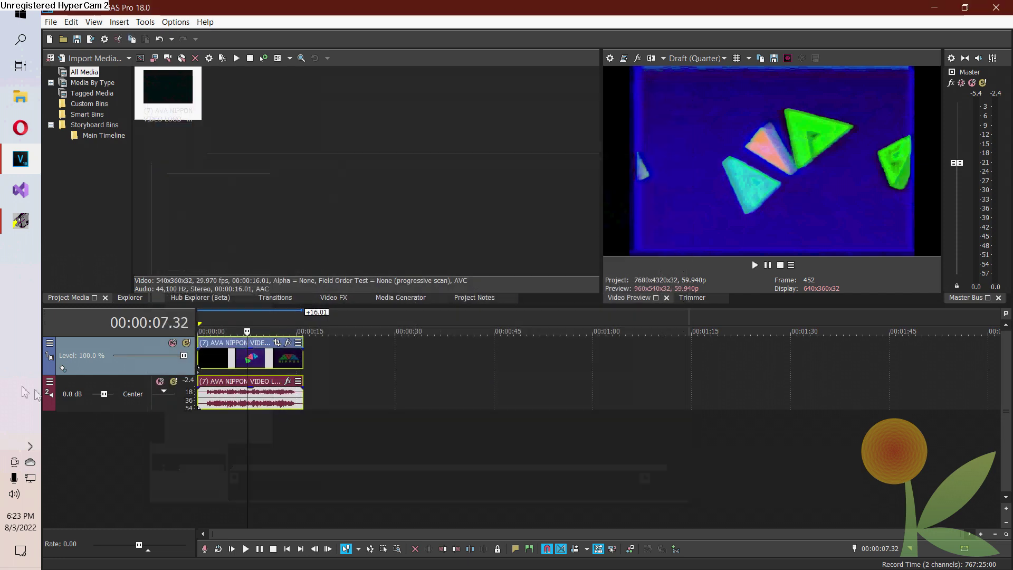
# Step: Turn TV Simulator back on in the video track's Track FX
pyautogui.click(49, 343)
pyautogui.click(87, 384)
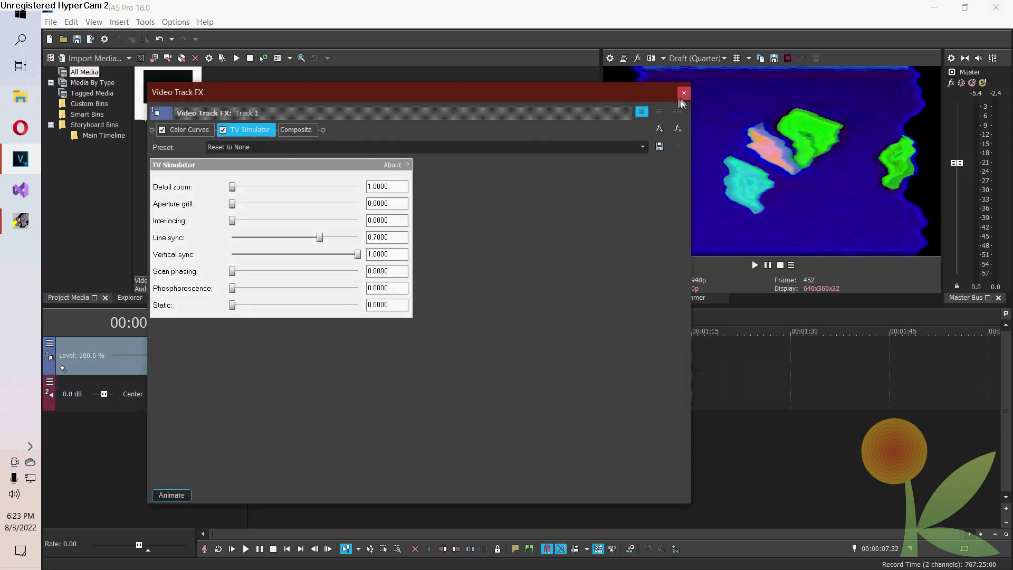
pyautogui.click(683, 95)
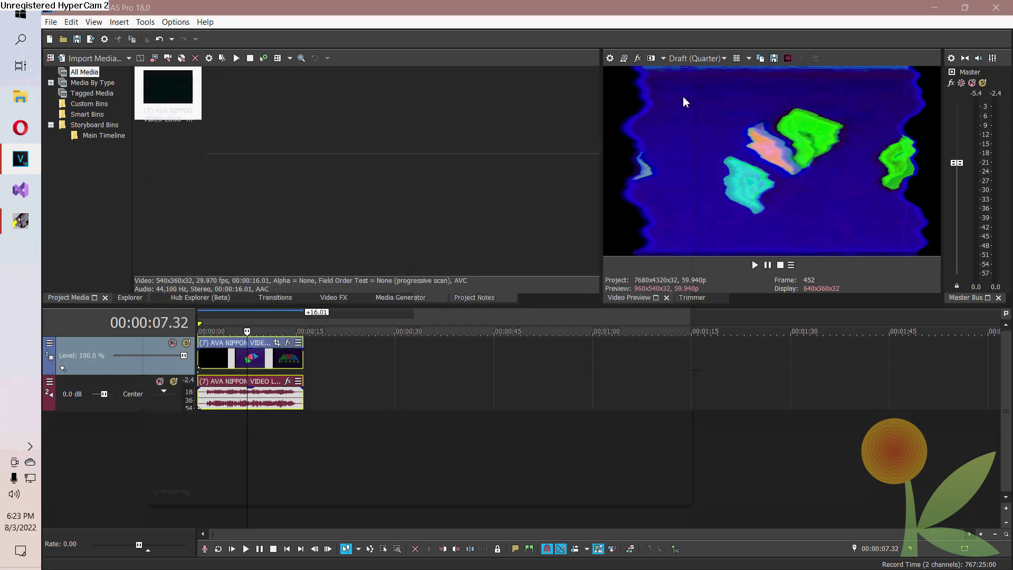
# Step: Duplicate the video track with its effects and mute the lower copy
pyautogui.rightClick(137, 344)
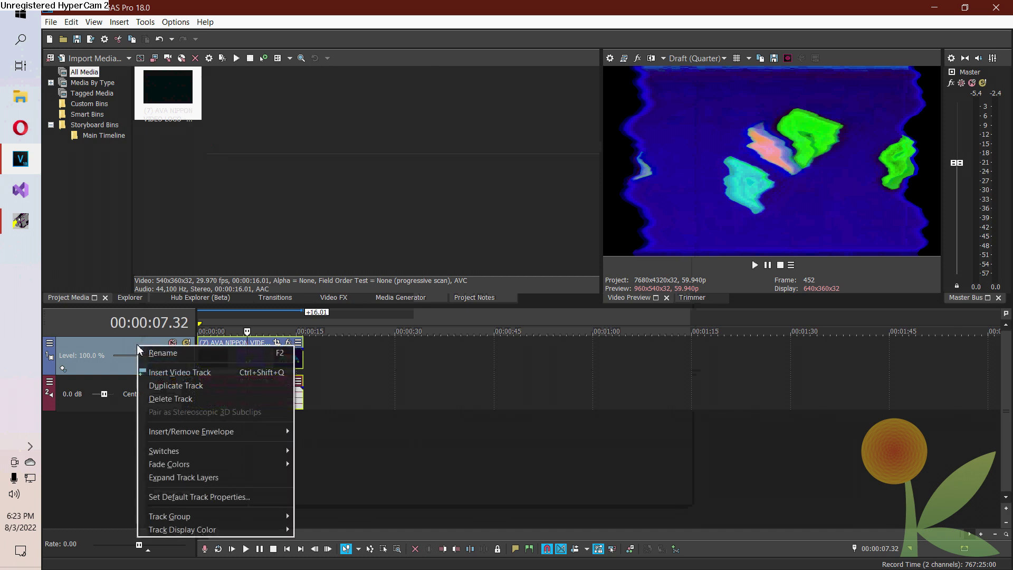
pyautogui.click(192, 387)
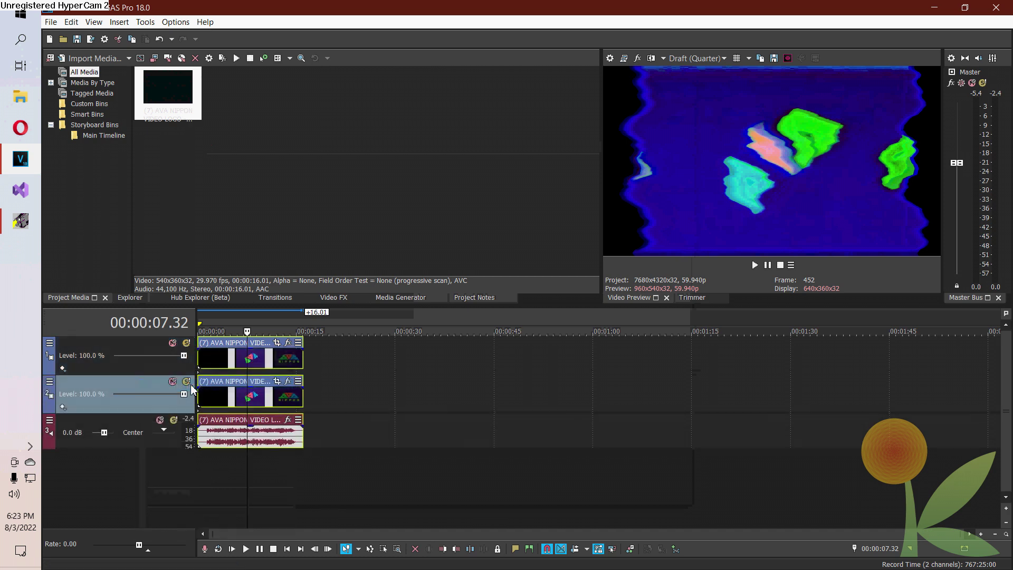
pyautogui.click(143, 350)
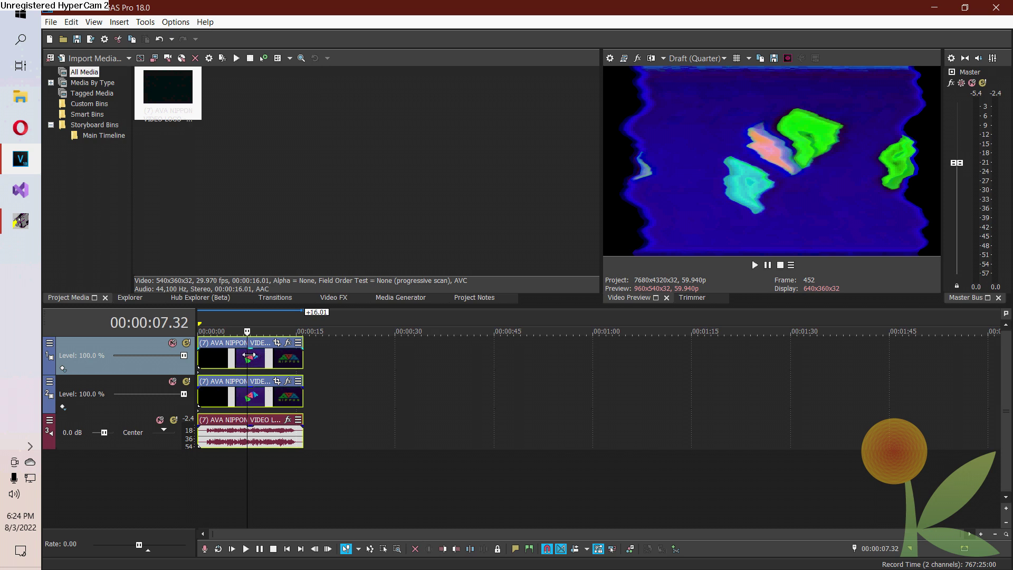
pyautogui.click(173, 382)
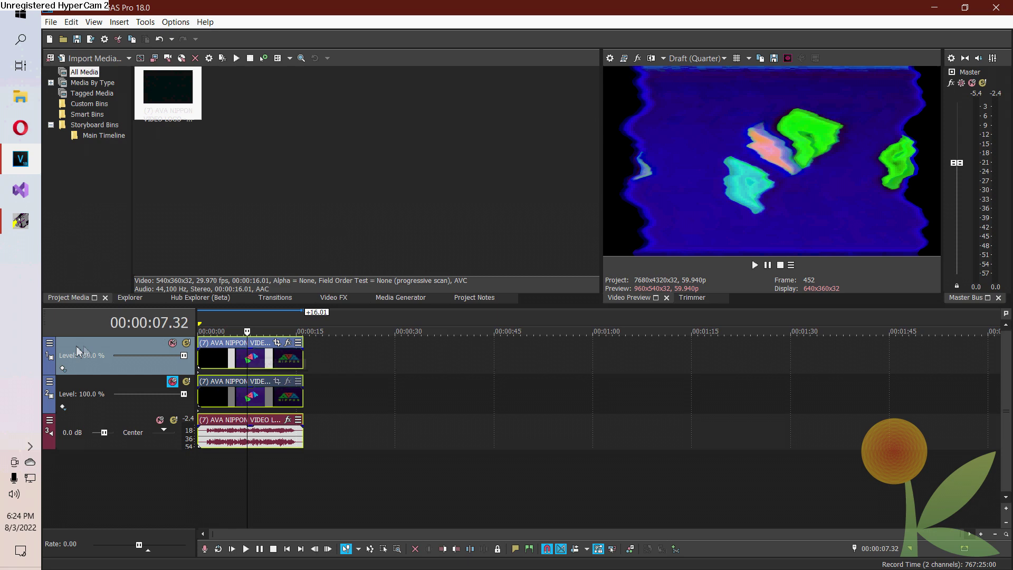
# Step: Add the VEGAS Invert effect to the Track FX chain of the upper video track
pyautogui.click(50, 343)
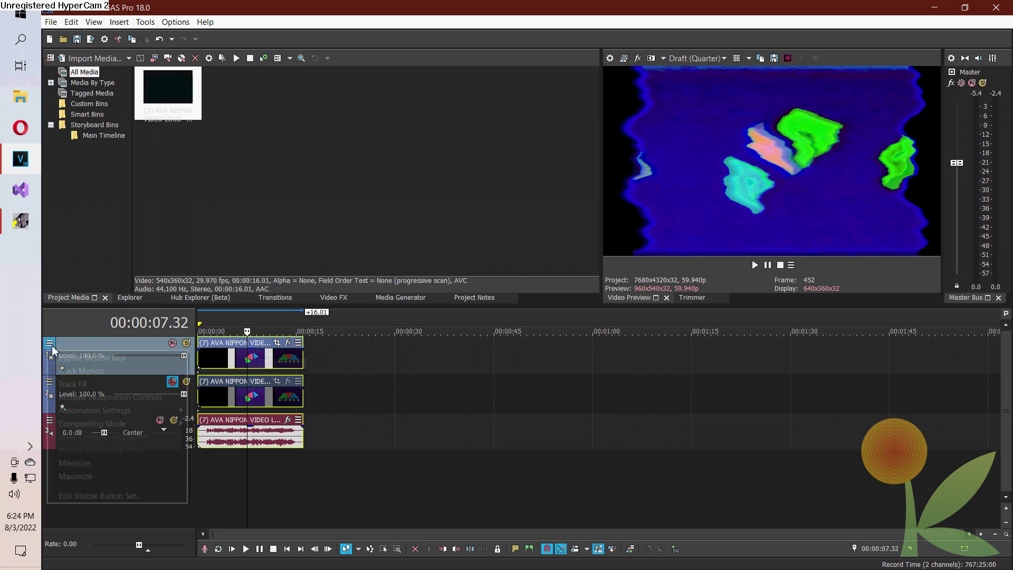
pyautogui.click(79, 384)
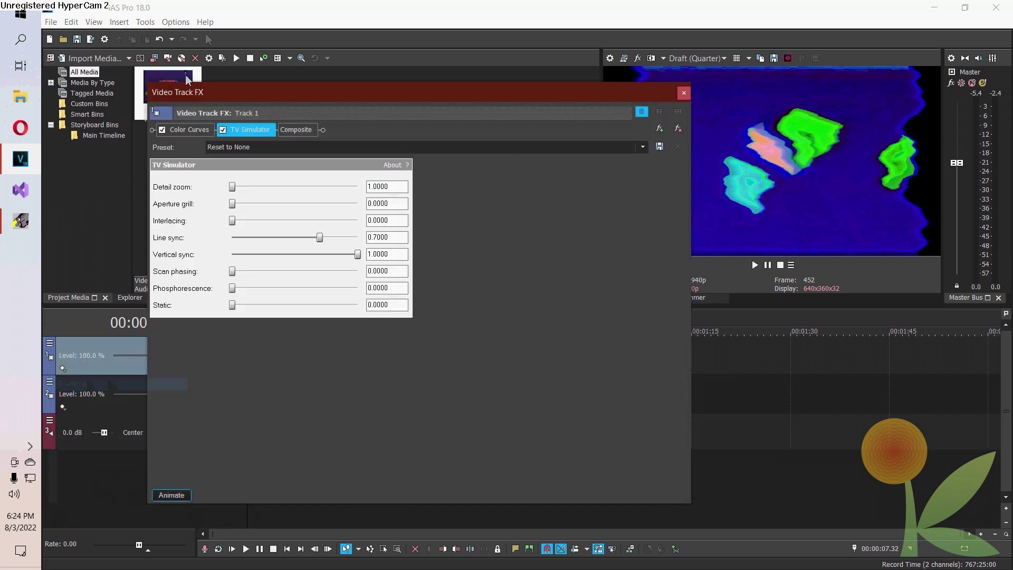
pyautogui.click(660, 129)
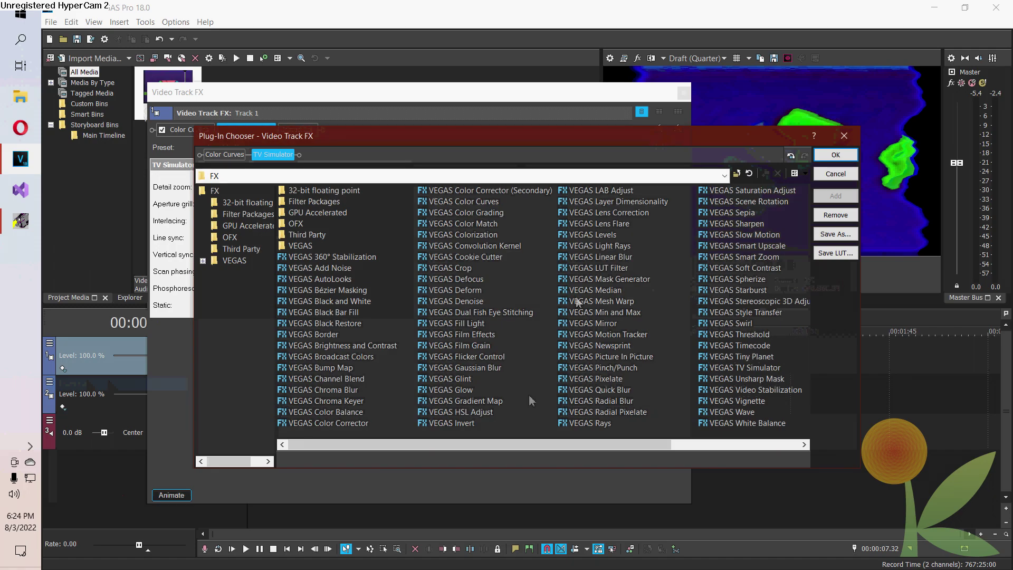
pyautogui.moveTo(758, 139); pyautogui.dragTo(749, 156)
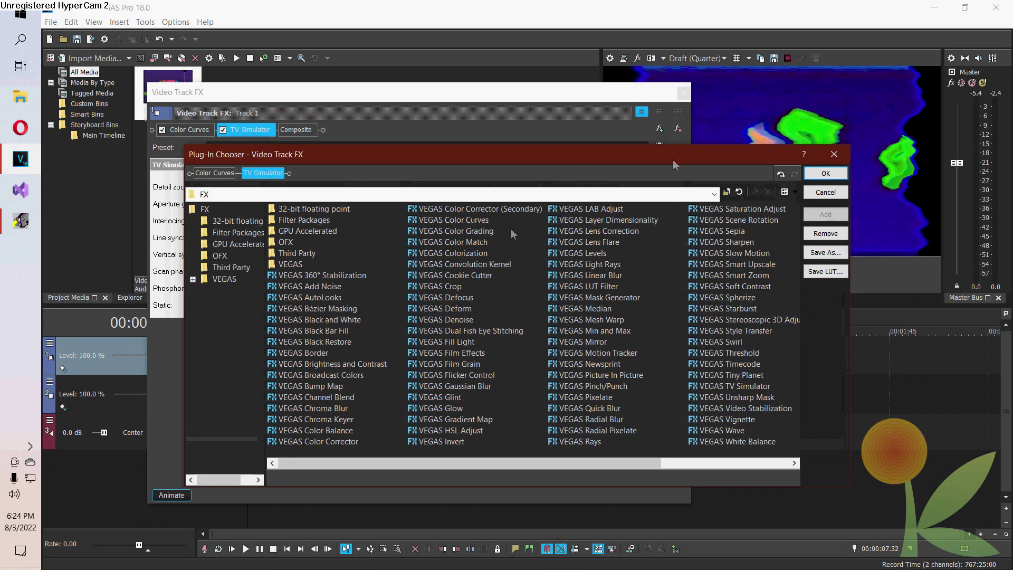
pyautogui.doubleClick(451, 442)
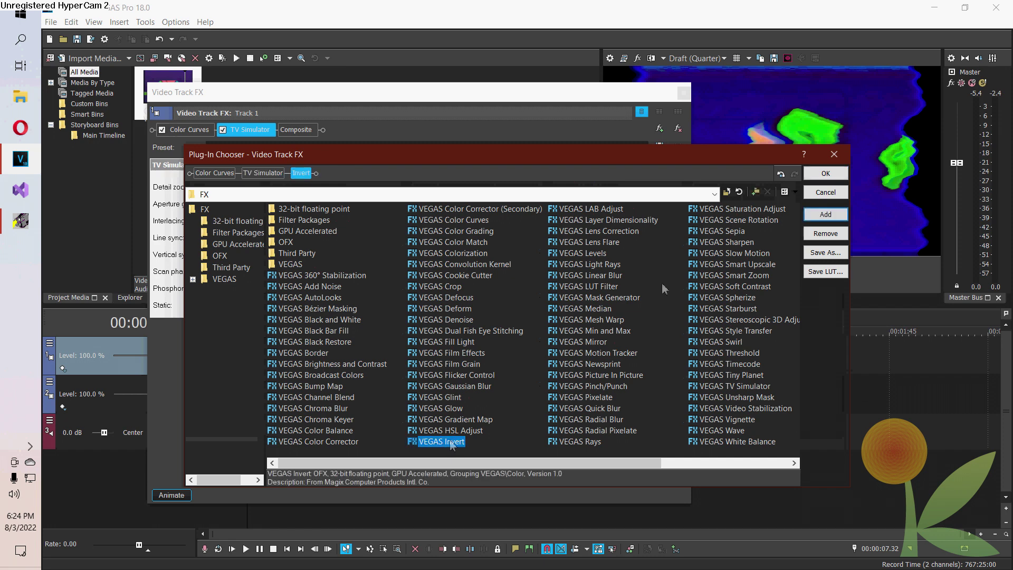
pyautogui.click(827, 174)
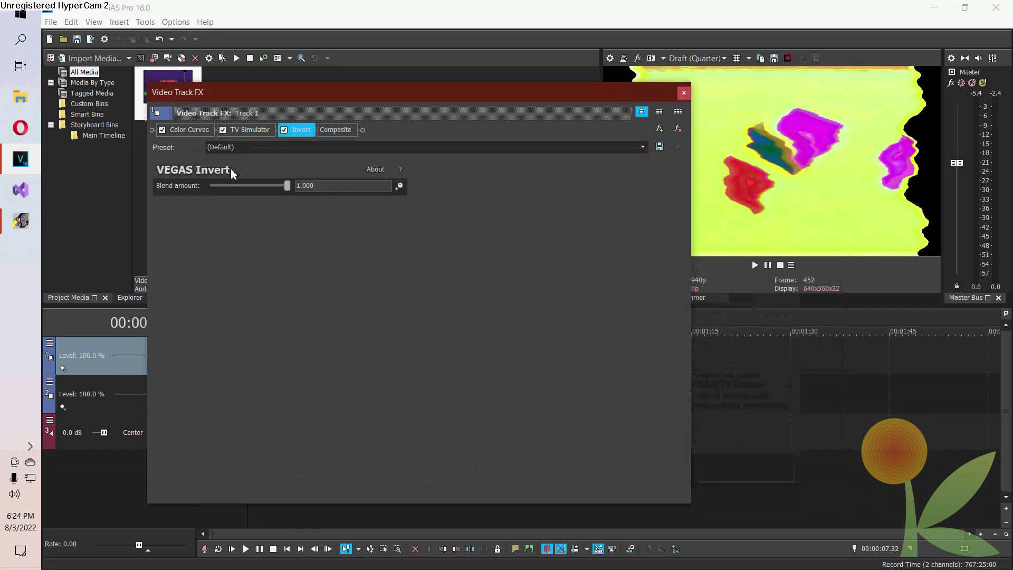
# Step: Move Invert to the start of the upper track's effect chain, ahead of Color Curves and TV Simulator
pyautogui.click(191, 130)
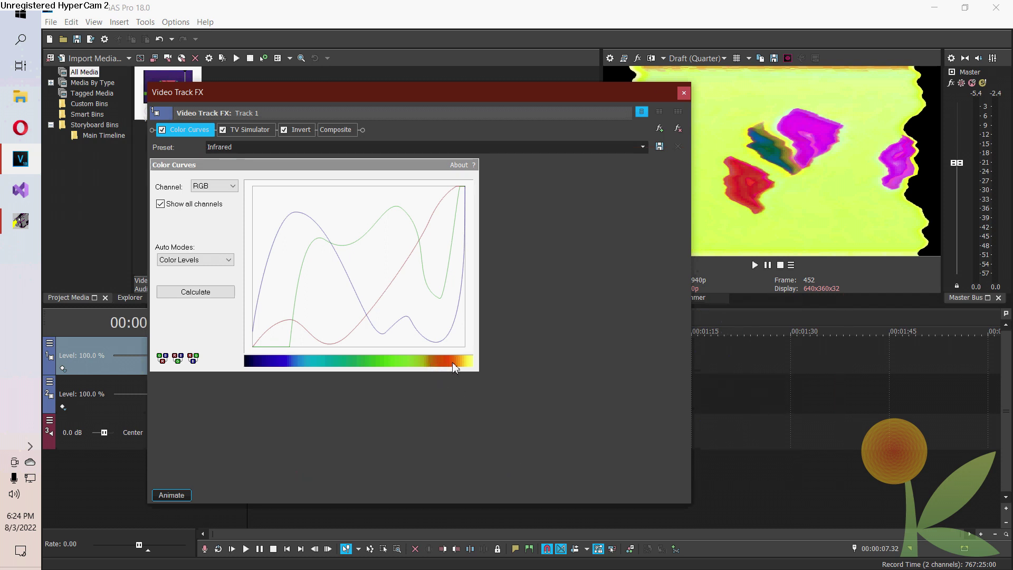
pyautogui.click(296, 132)
pyautogui.moveTo(302, 135); pyautogui.dragTo(152, 143)
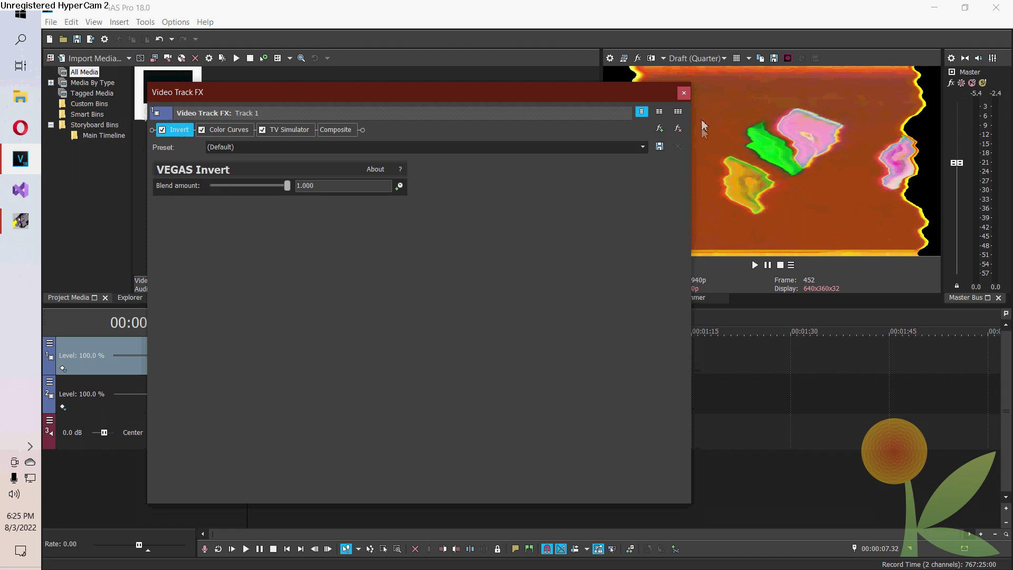
pyautogui.click(684, 94)
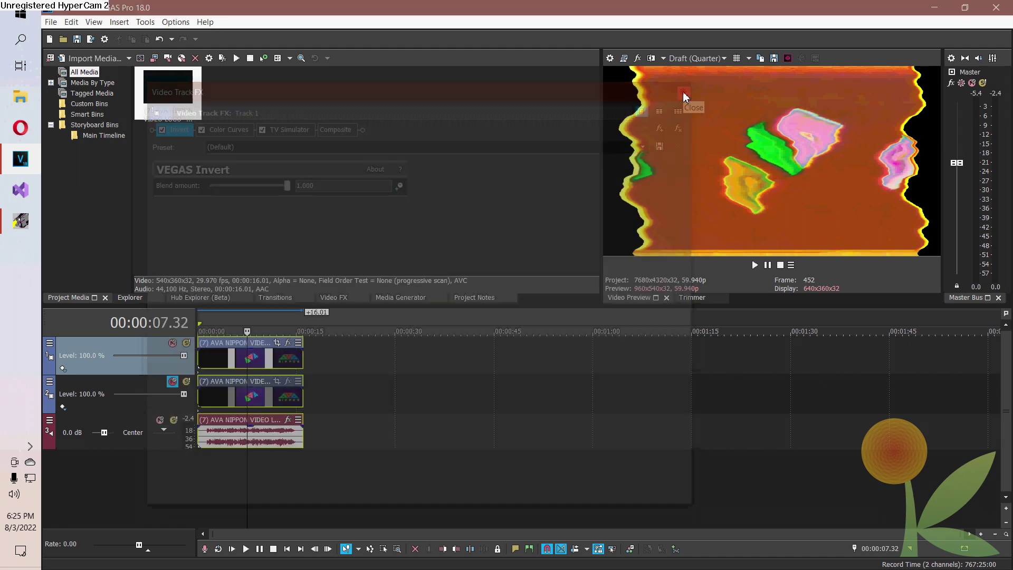
# Step: Check the inverted logo at several points between about 11 and 14 seconds
pyautogui.click(275, 324)
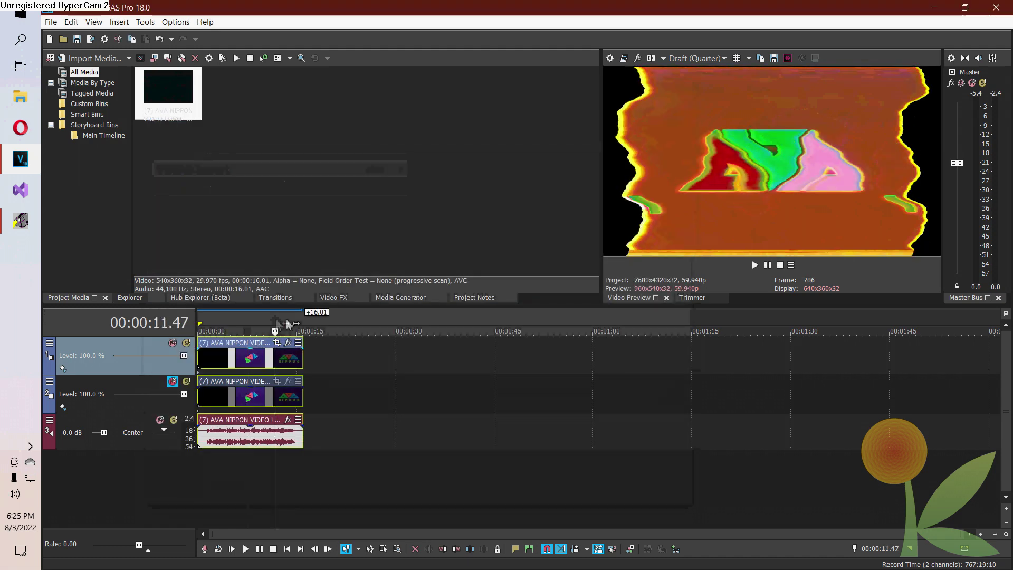
pyautogui.click(286, 324)
pyautogui.click(294, 323)
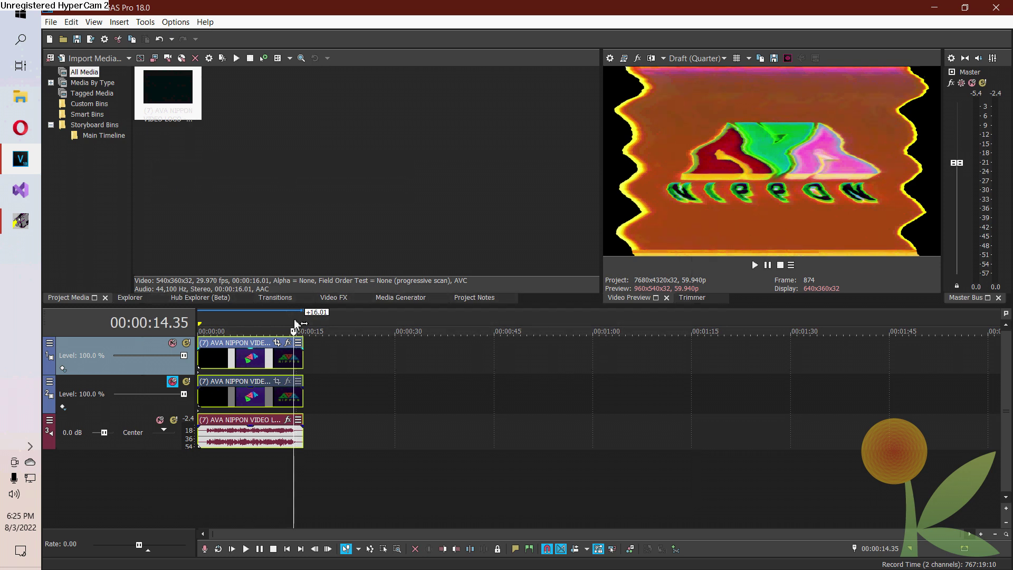
# Step: Swap the mutes of the two video tracks to compare their looks, finishing with the upper muted and the lower unmuted
pyautogui.click(172, 344)
pyautogui.click(174, 382)
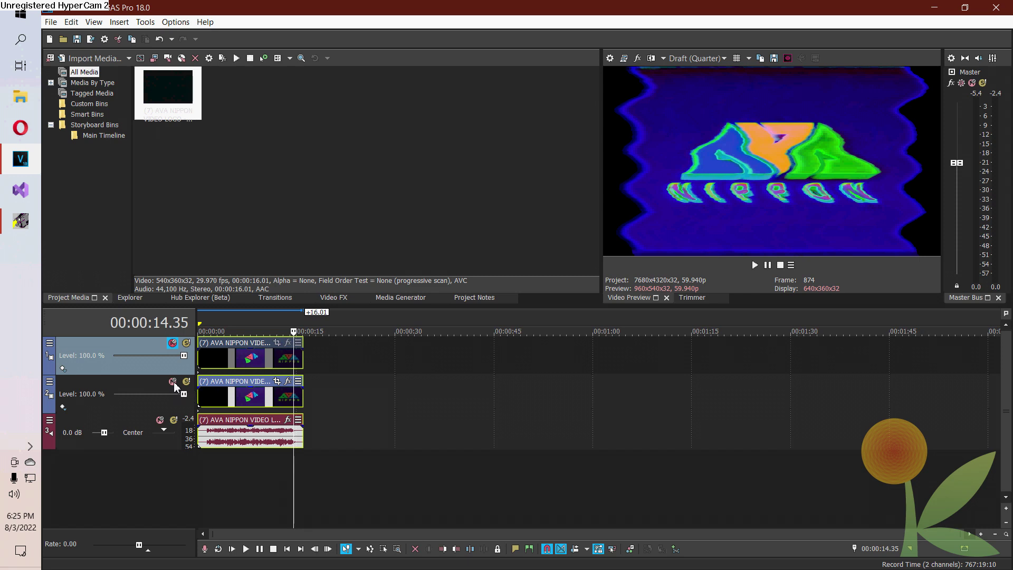
pyautogui.click(173, 382)
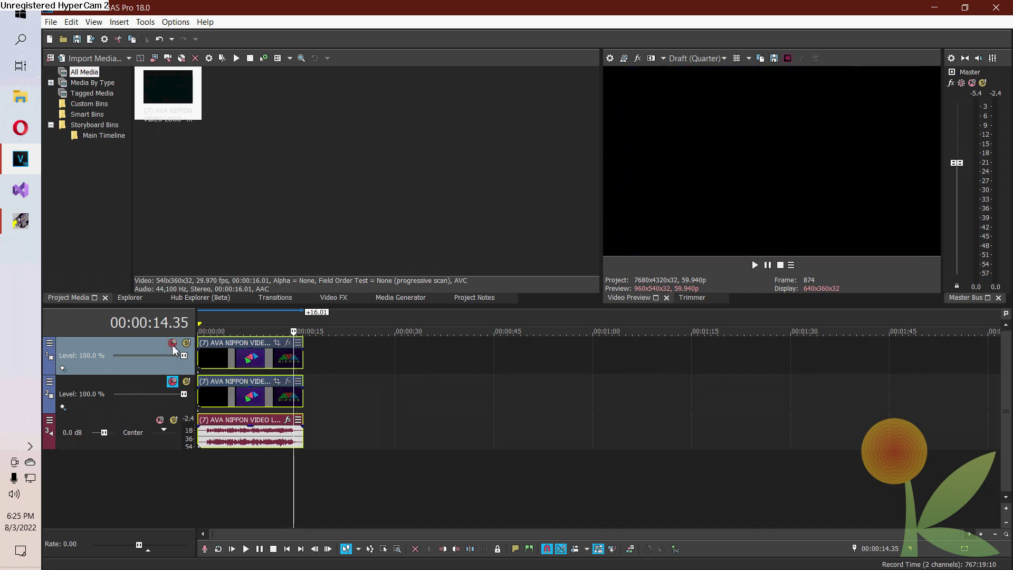
pyautogui.click(173, 344)
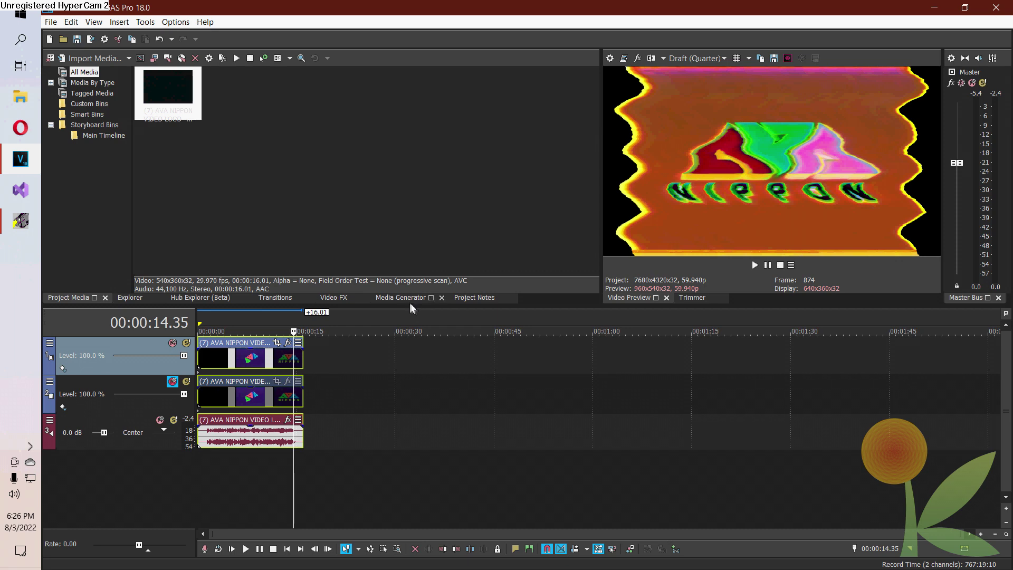
pyautogui.click(175, 345)
pyautogui.click(172, 382)
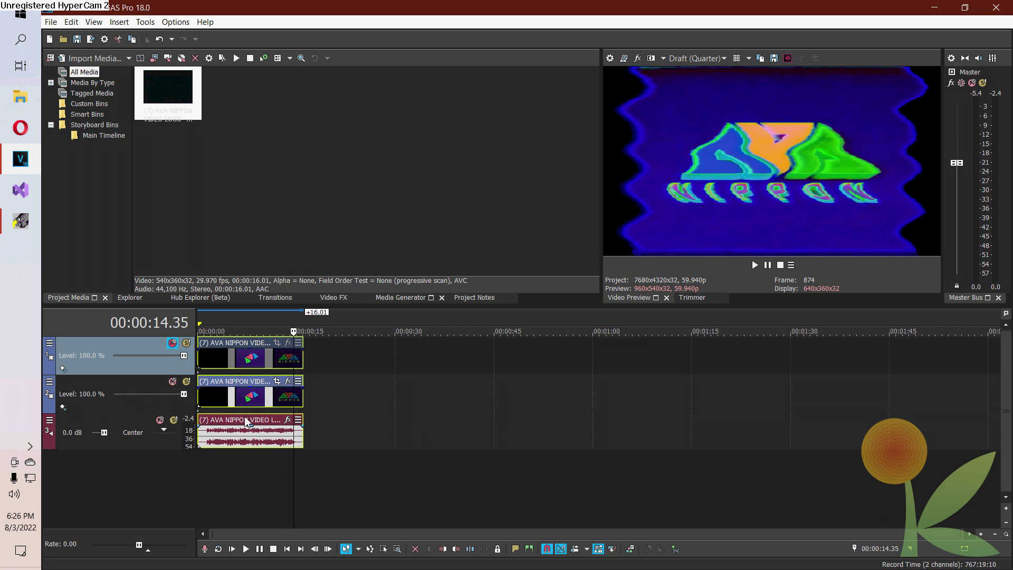
# Step: Apply the 16:9 Widescreen TV aspect ratio preset in Pan/Crop to the clip on the lower video track
pyautogui.click(278, 382)
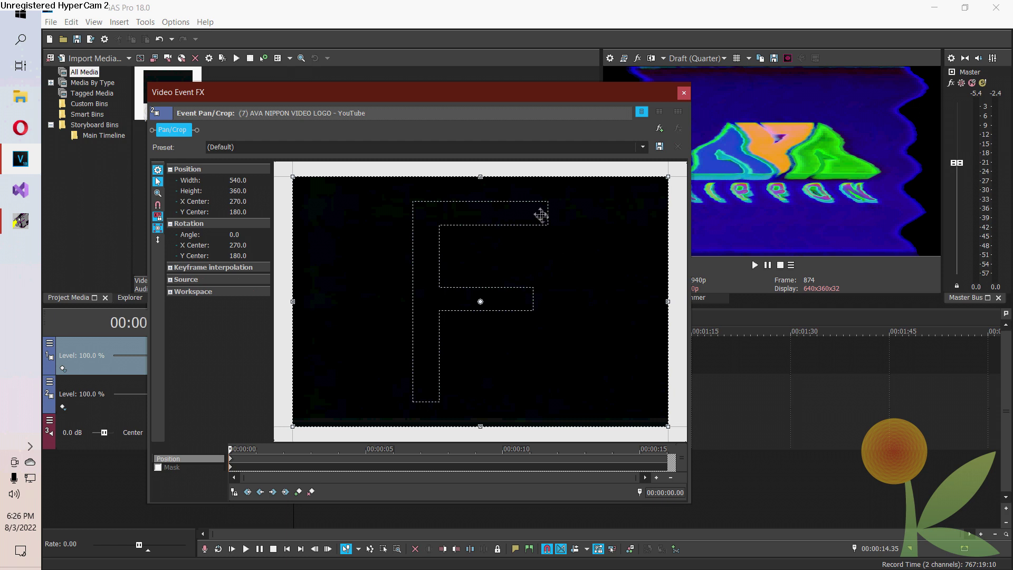
pyautogui.click(643, 147)
pyautogui.click(631, 183)
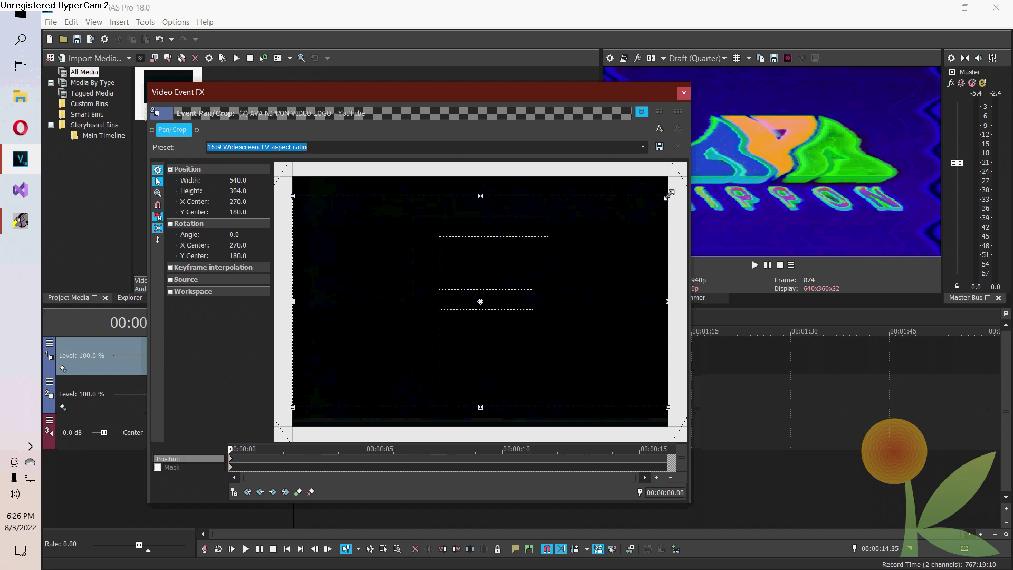
# Step: Shrink the lower clip's Pan/Crop frame to about 387 × 218 and rotate it to about -17 degrees
pyautogui.moveTo(668, 198); pyautogui.dragTo(509, 194)
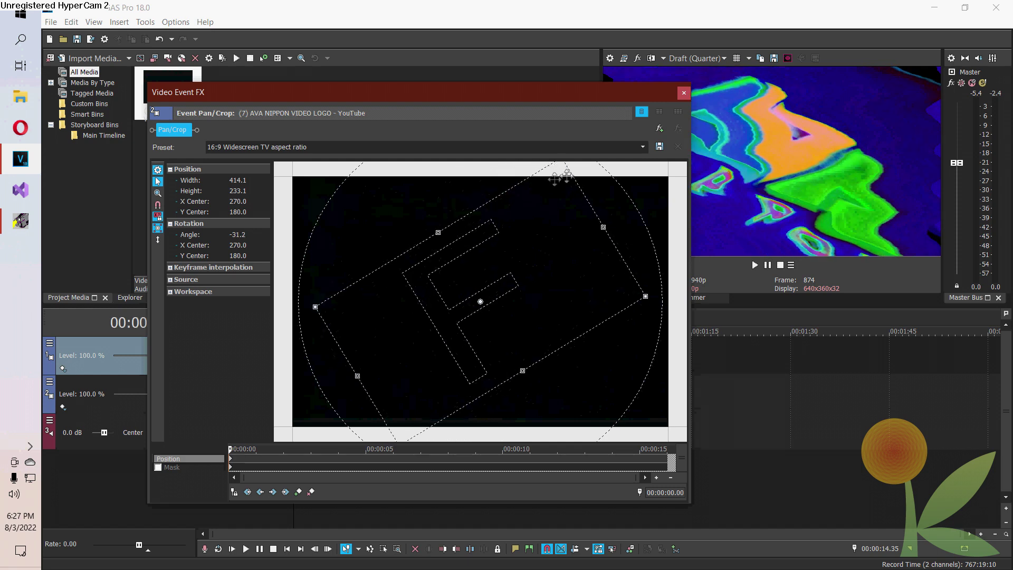
pyautogui.moveTo(607, 193)
pyautogui.mouseDown()
pyautogui.moveTo(649, 248)
pyautogui.moveTo(642, 324)
pyautogui.moveTo(688, 274)
pyautogui.moveTo(583, 179)
pyautogui.moveTo(608, 210)
pyautogui.mouseUp()
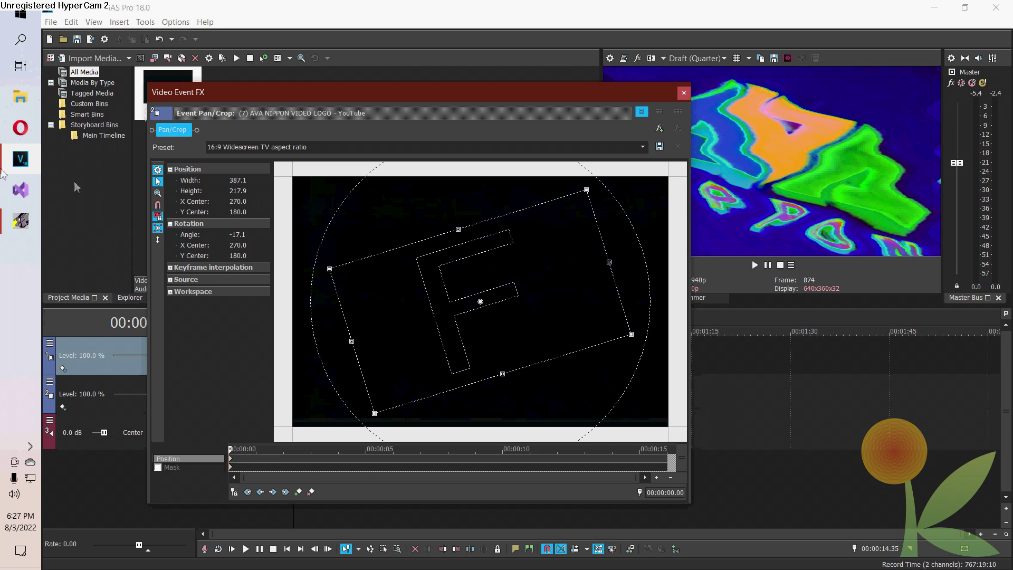
pyautogui.click(684, 94)
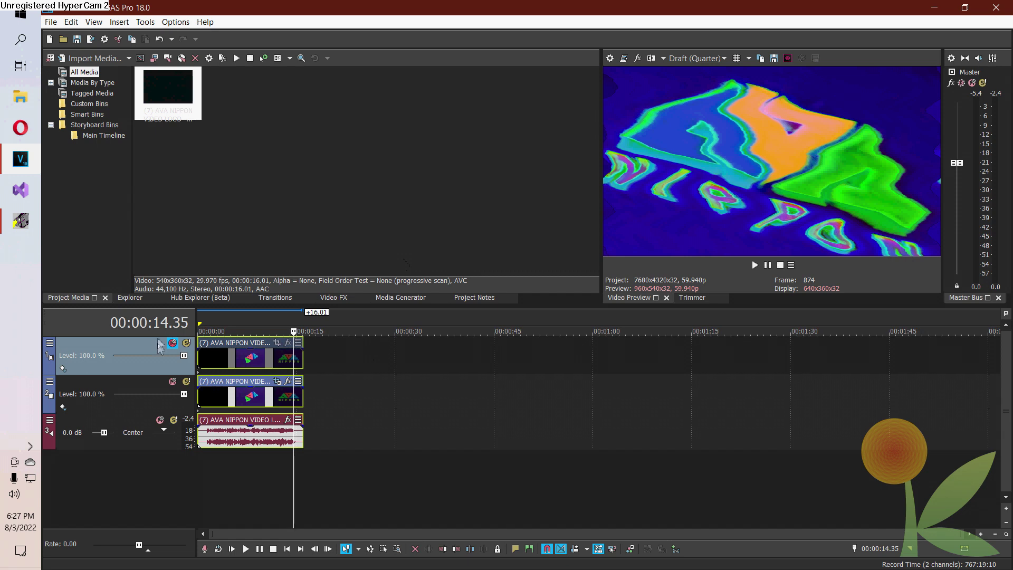
# Step: Unmute the upper video track and lower its level to 50% to blend it with the track below
pyautogui.click(173, 343)
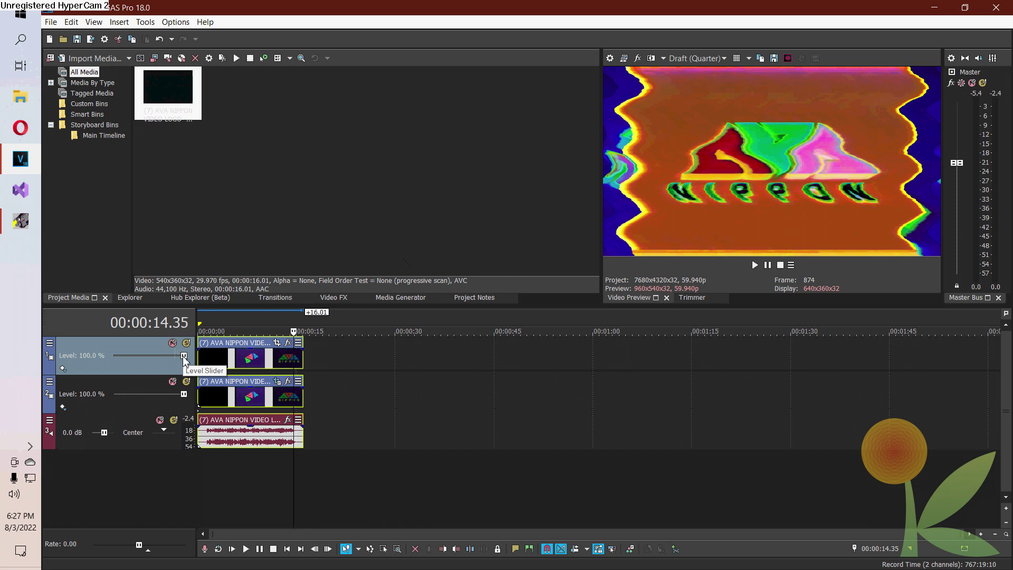
pyautogui.scroll(-10, 185, 361)
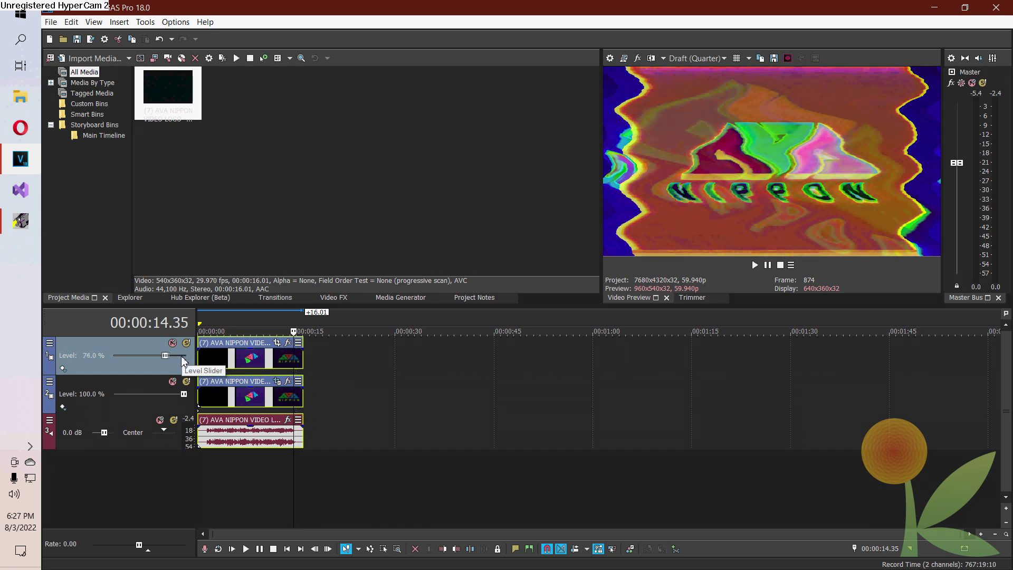
pyautogui.scroll(-5, 184, 361)
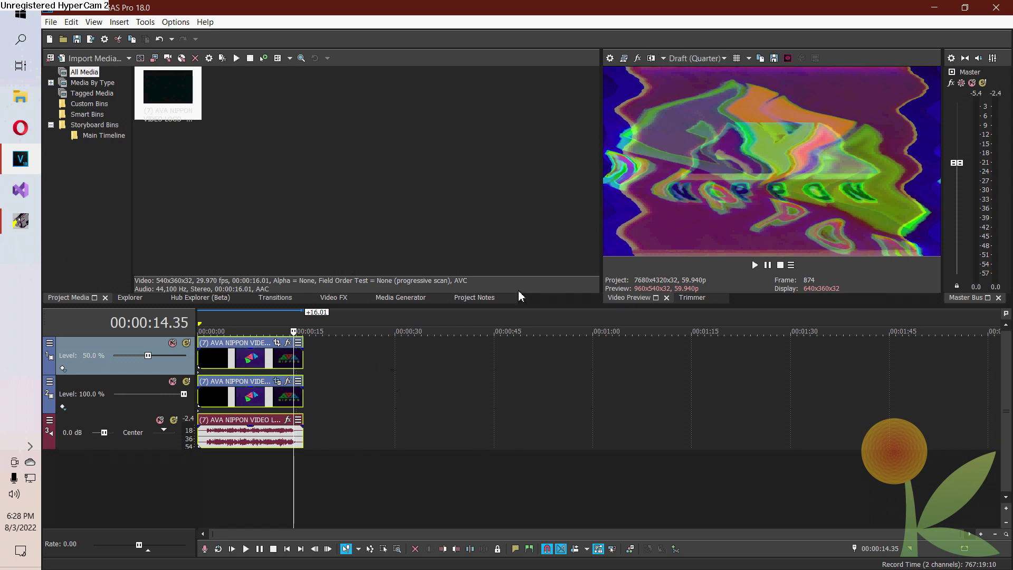
# Step: Play the blended video from near the start to its end and check the frame at about 8 seconds
pyautogui.click(219, 331)
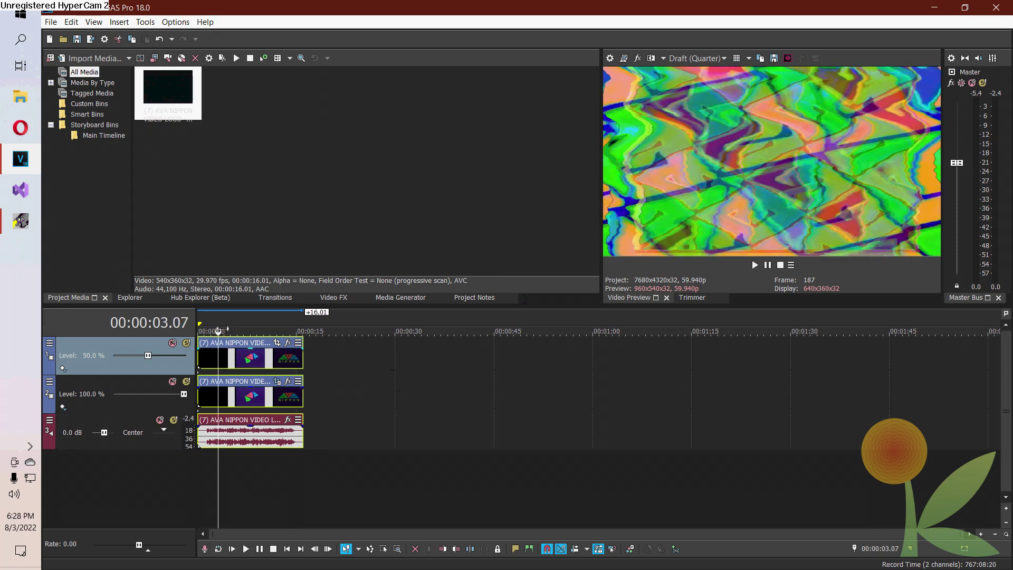
pyautogui.moveTo(219, 331); pyautogui.dragTo(200, 331)
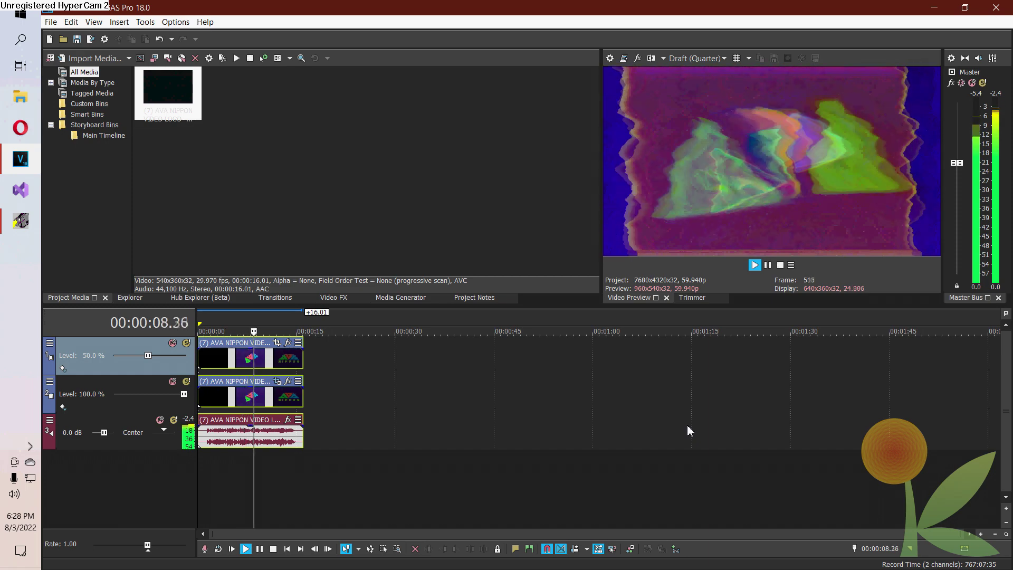
pyautogui.click(769, 269)
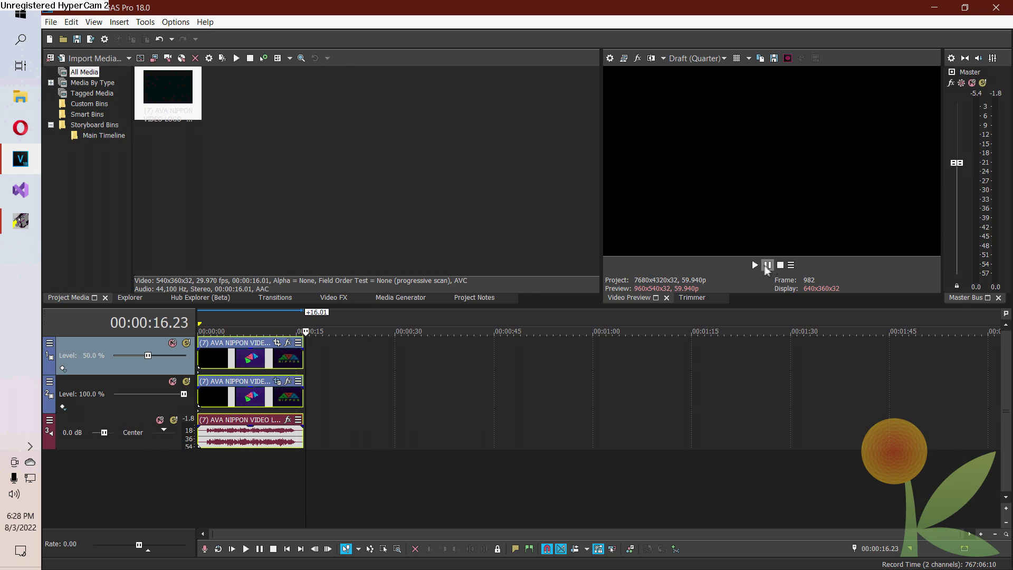
pyautogui.click(254, 322)
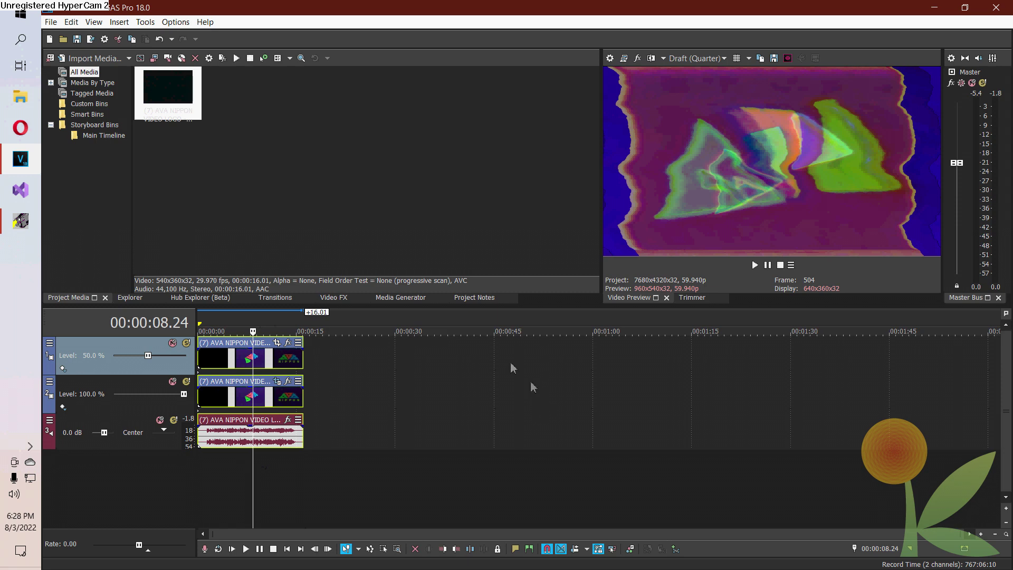
# Step: Add the Paint Splatter preset of the Gradient Wipe transition to the start of both video clips
pyautogui.moveTo(953, 535); pyautogui.dragTo(312, 536)
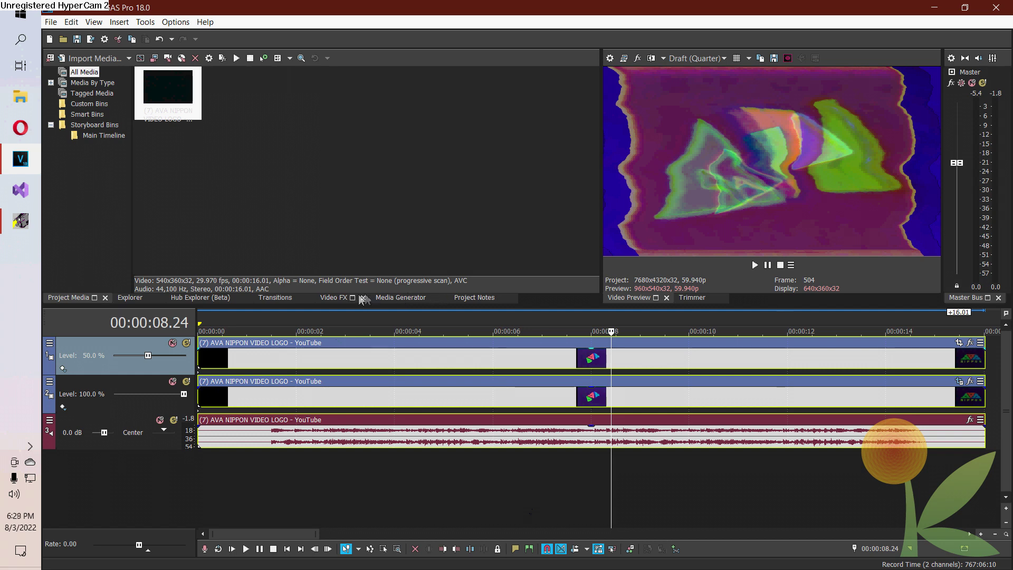
pyautogui.click(271, 298)
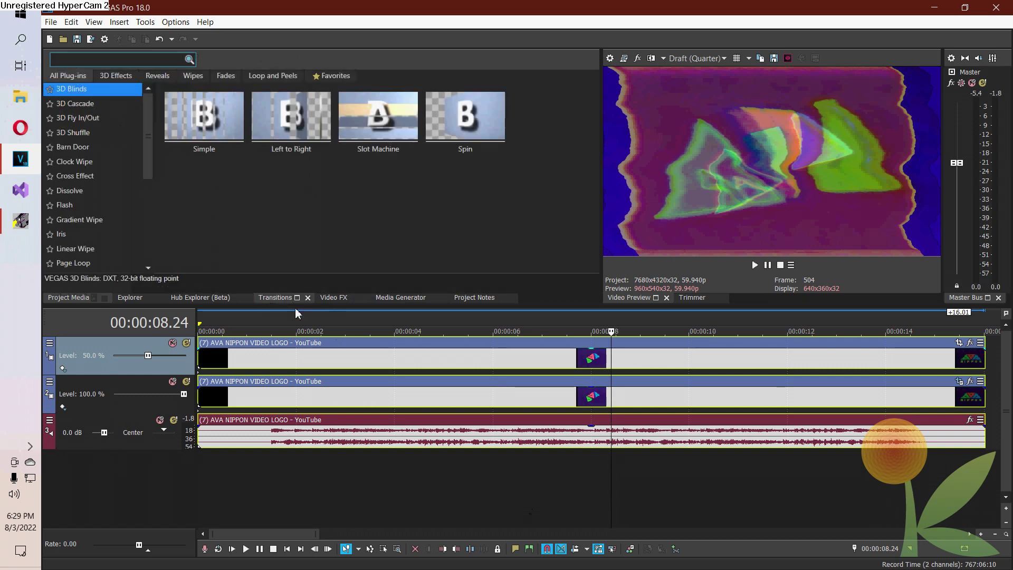
pyautogui.click(103, 220)
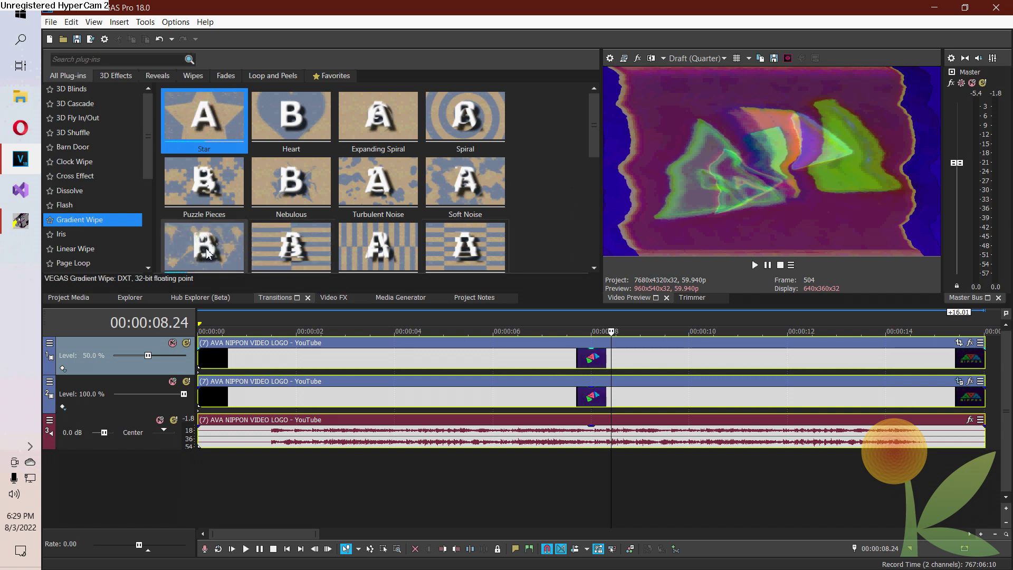
pyautogui.moveTo(590, 122); pyautogui.dragTo(574, 228)
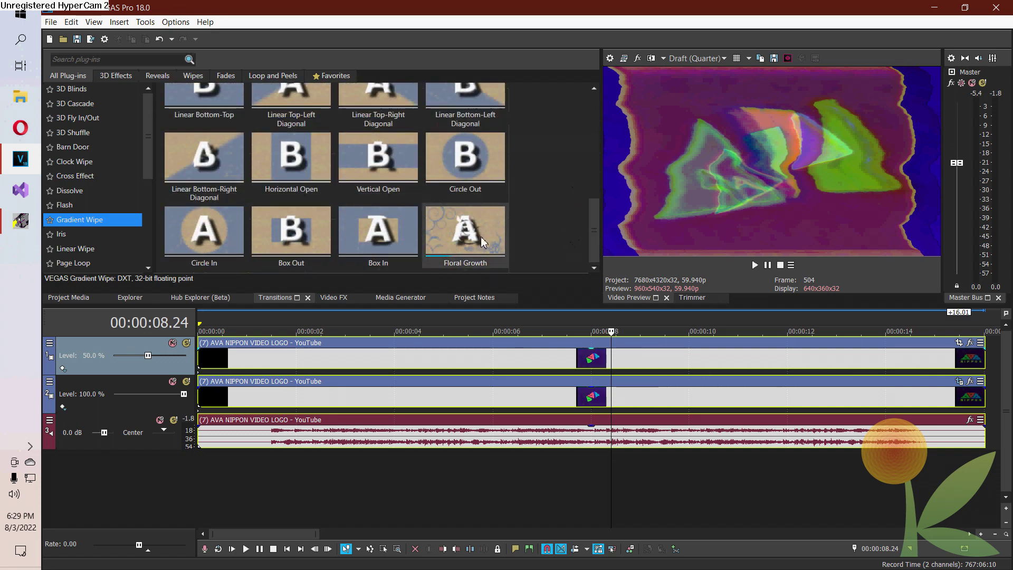
pyautogui.moveTo(594, 240); pyautogui.dragTo(595, 135)
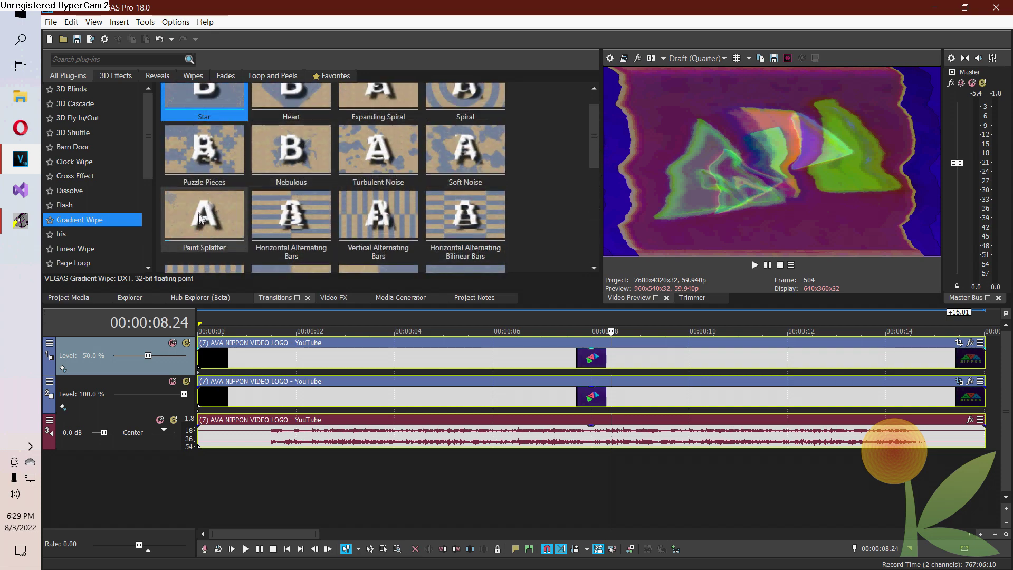
pyautogui.moveTo(202, 219)
pyautogui.mouseDown()
pyautogui.moveTo(267, 314)
pyautogui.moveTo(197, 353)
pyautogui.mouseUp()
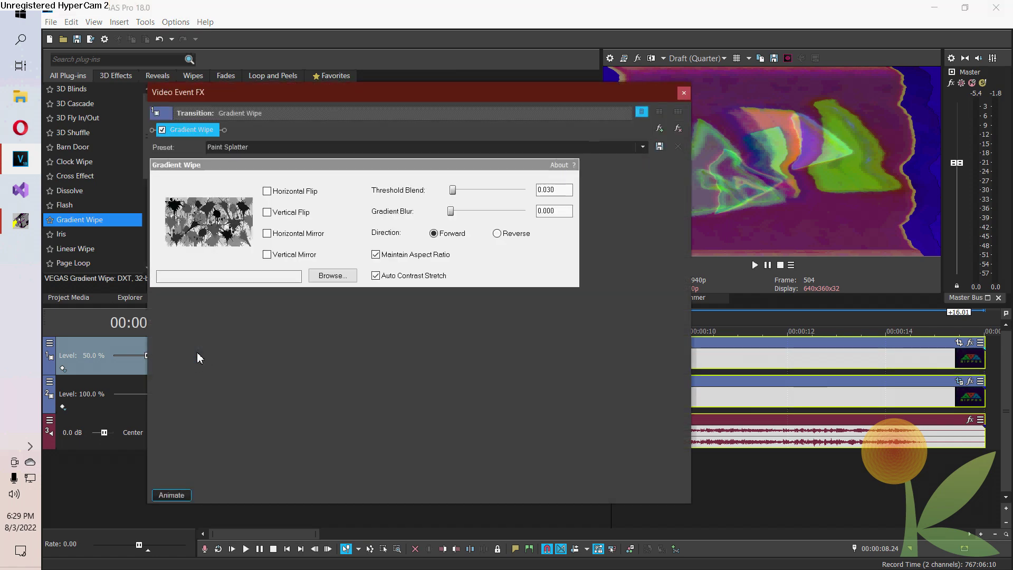
pyautogui.click(684, 93)
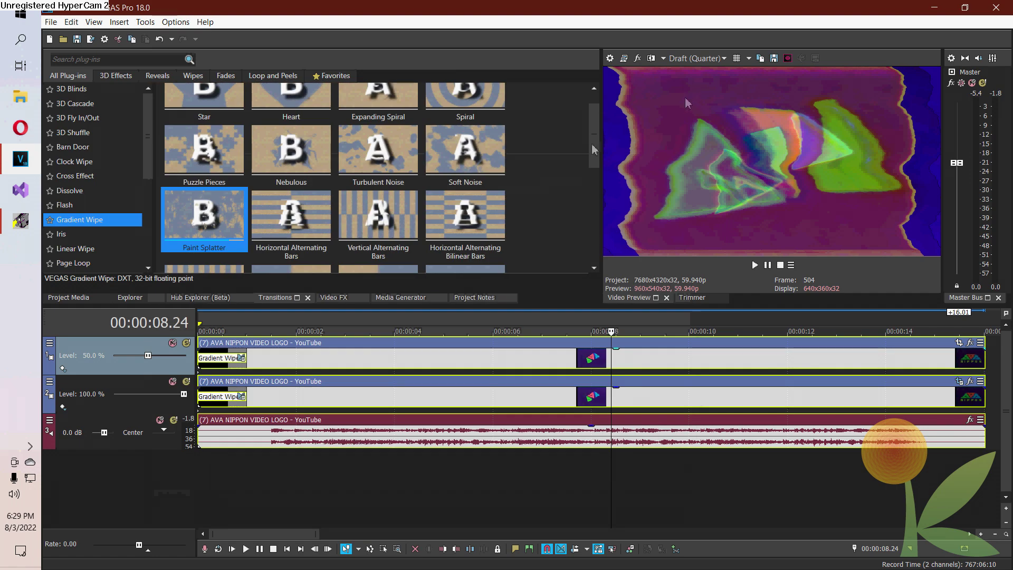
# Step: Undo the lower clip's Paint Splatter wipe and add the Turbulent Noise Gradient Wipe to its start instead
pyautogui.click(71, 21)
pyautogui.click(81, 37)
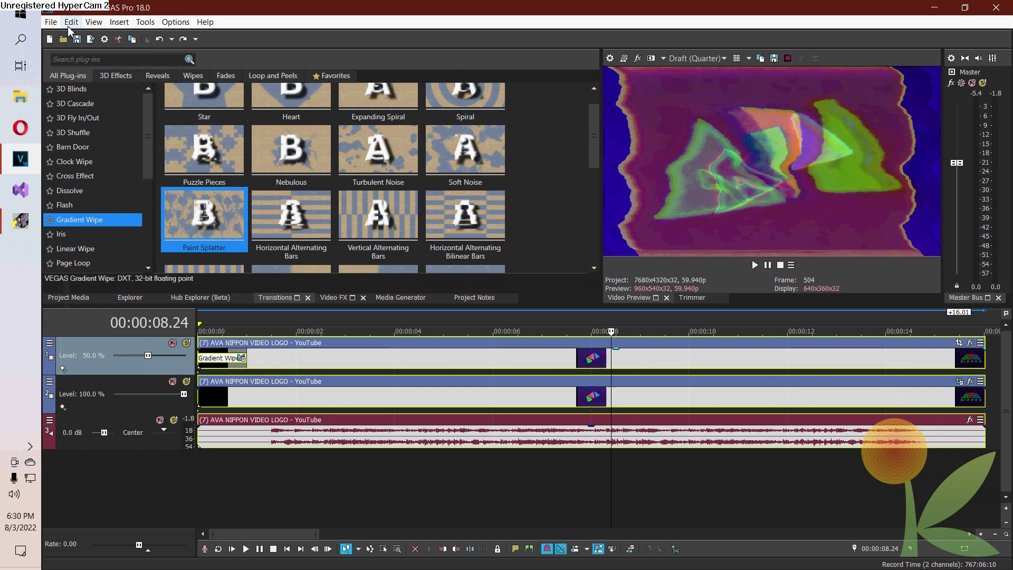
pyautogui.click(238, 394)
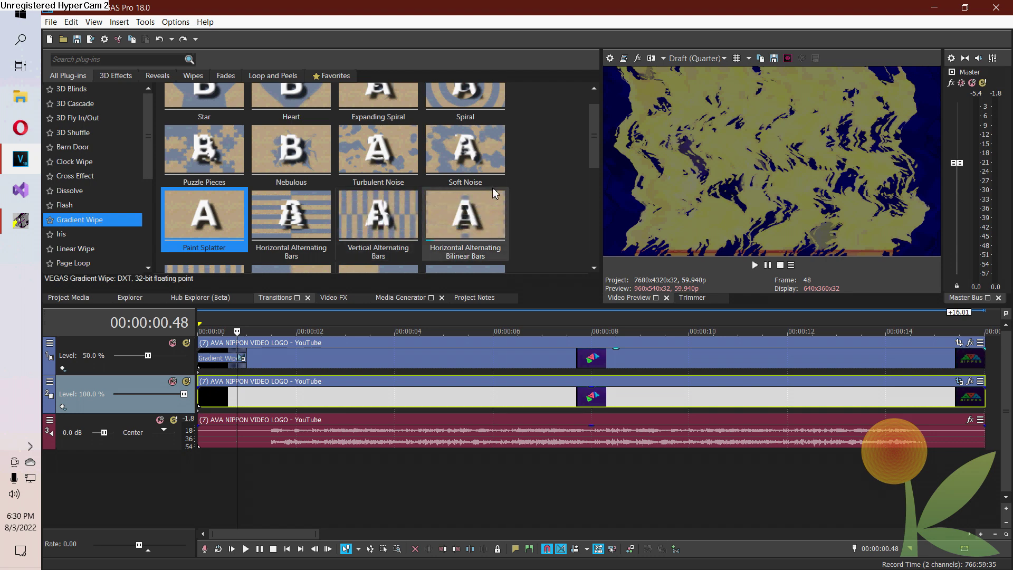
pyautogui.scroll(1, 586, 153)
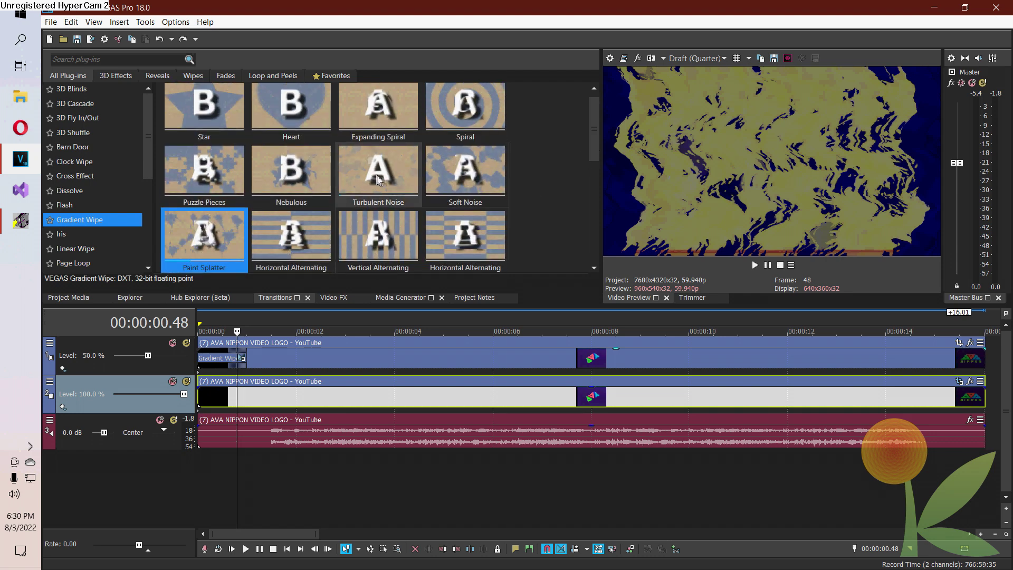
pyautogui.moveTo(376, 174)
pyautogui.mouseDown()
pyautogui.moveTo(347, 326)
pyautogui.moveTo(200, 401)
pyautogui.mouseUp()
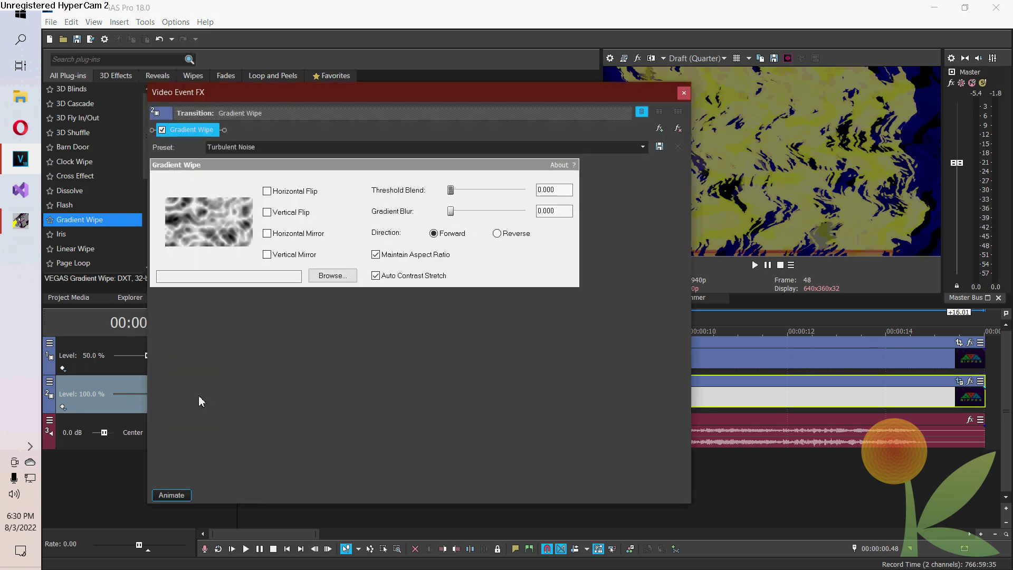
pyautogui.click(684, 94)
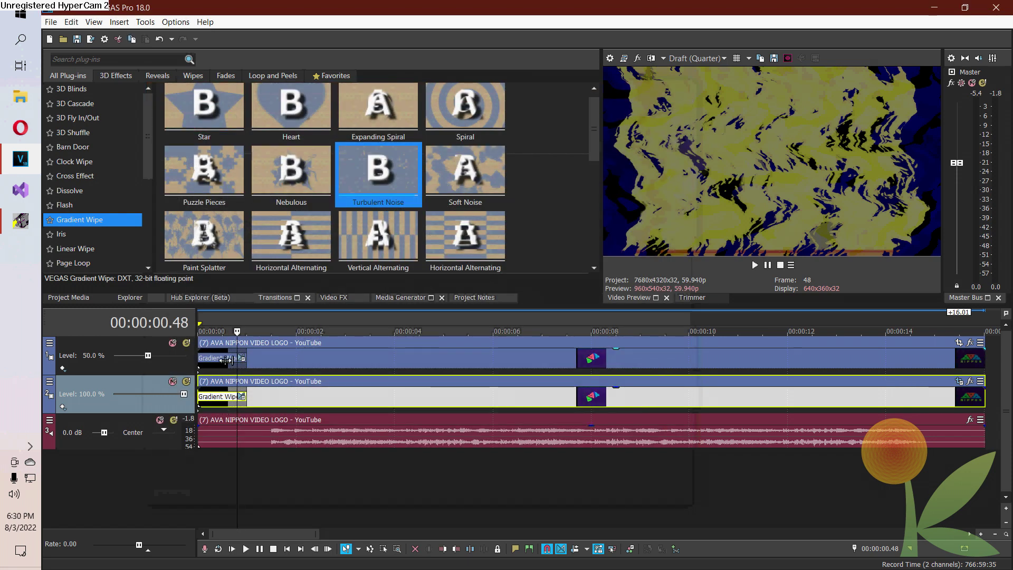
# Step: Add the Nebulous preset of the Gradient Wipe transition to the end of the upper video clip
pyautogui.click(955, 358)
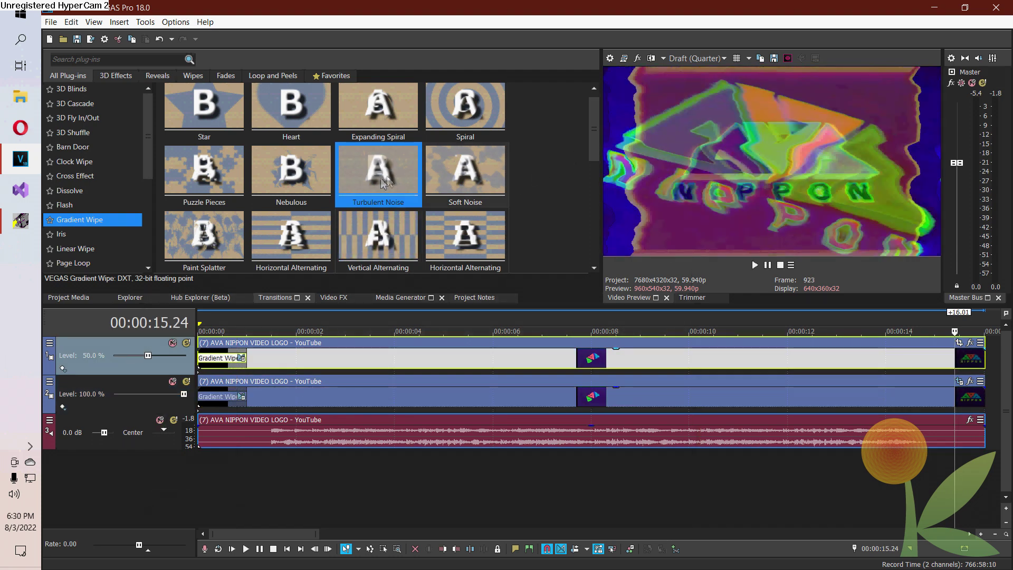
pyautogui.click(287, 174)
pyautogui.moveTo(1003, 350); pyautogui.dragTo(986, 359)
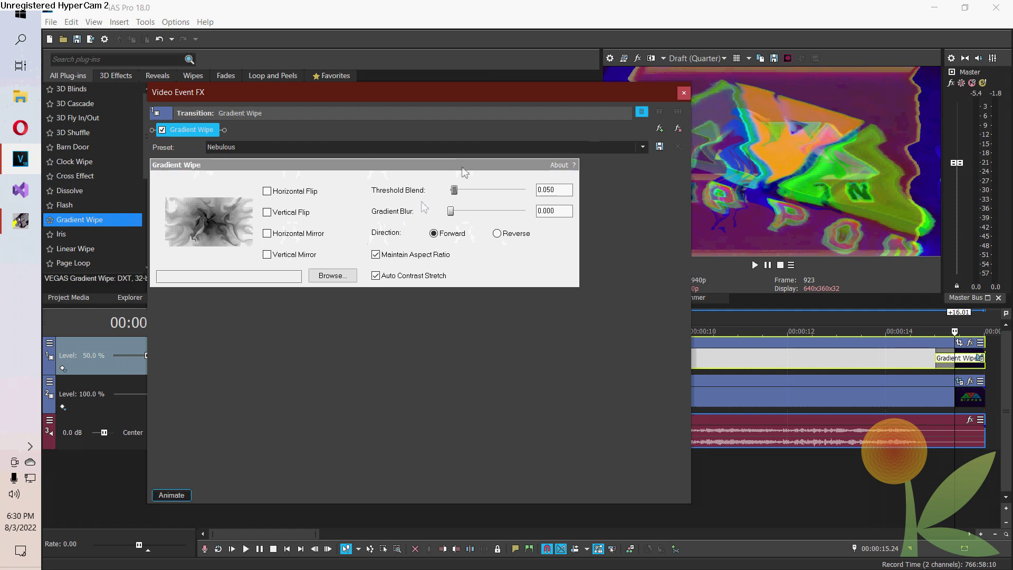
pyautogui.click(684, 94)
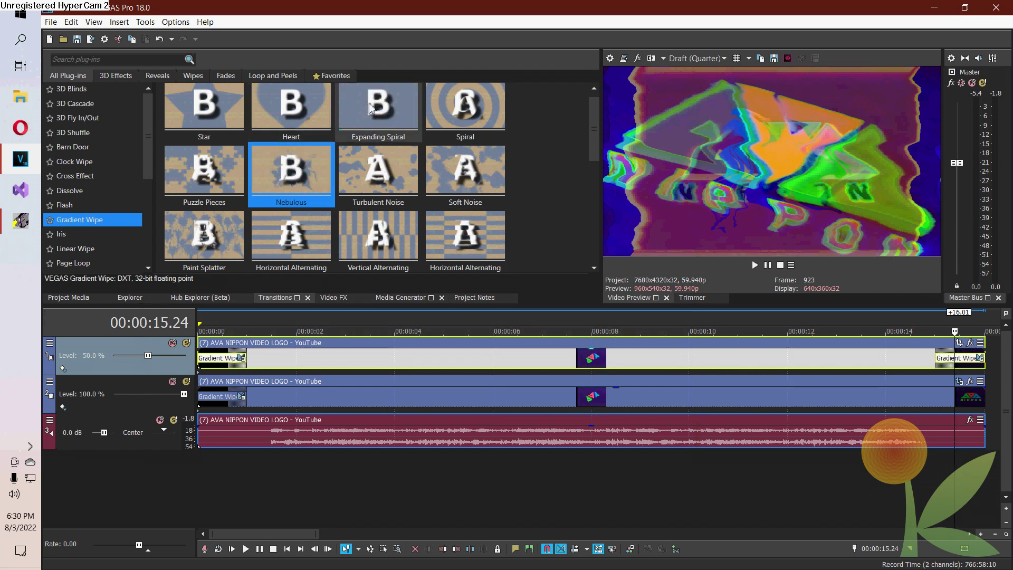
# Step: Add the Expanding Spiral preset of the Gradient Wipe transition to the end of the lower video clip
pyautogui.moveTo(390, 117); pyautogui.dragTo(979, 394)
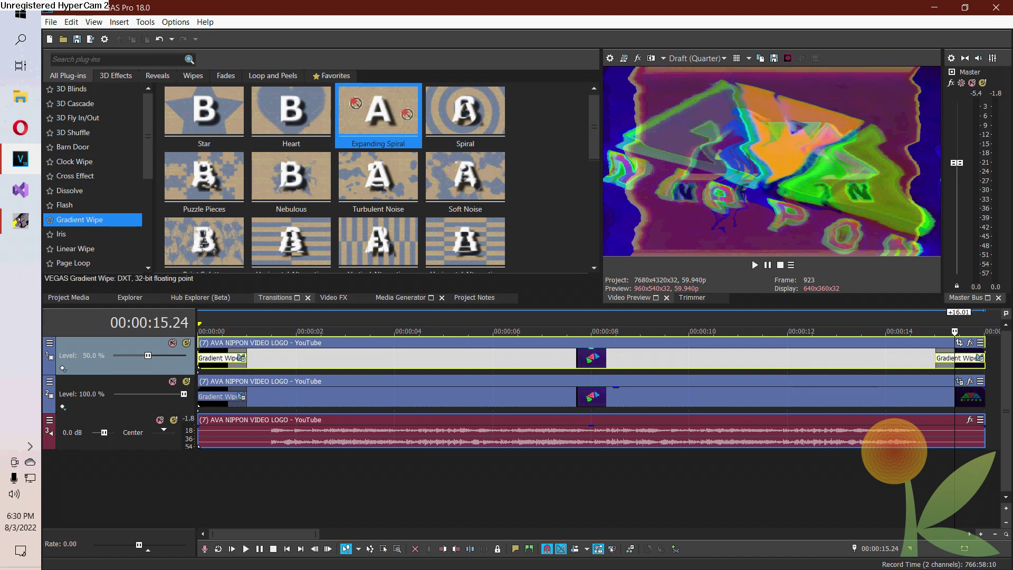
pyautogui.click(923, 394)
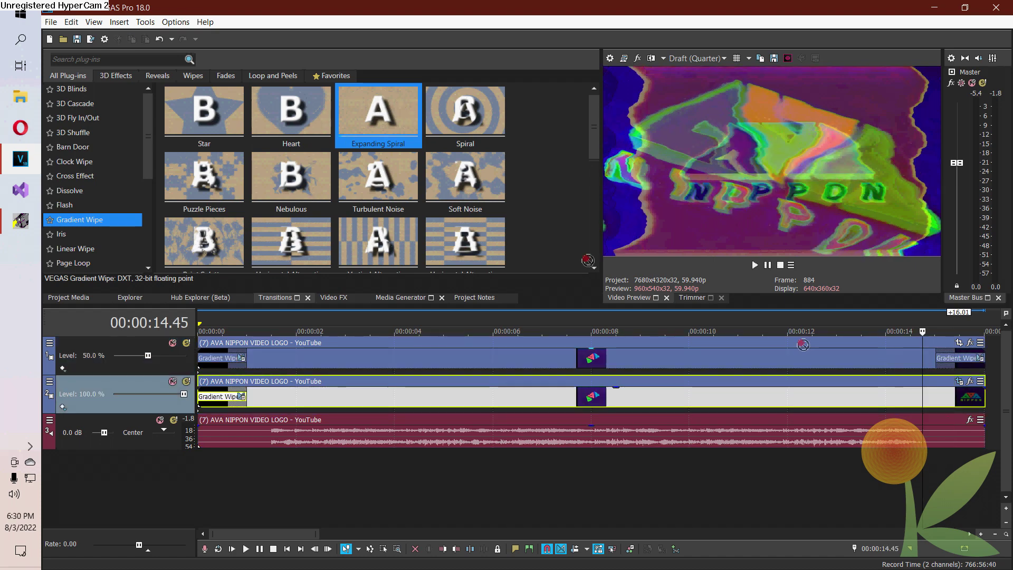
pyautogui.moveTo(968, 385); pyautogui.dragTo(983, 388)
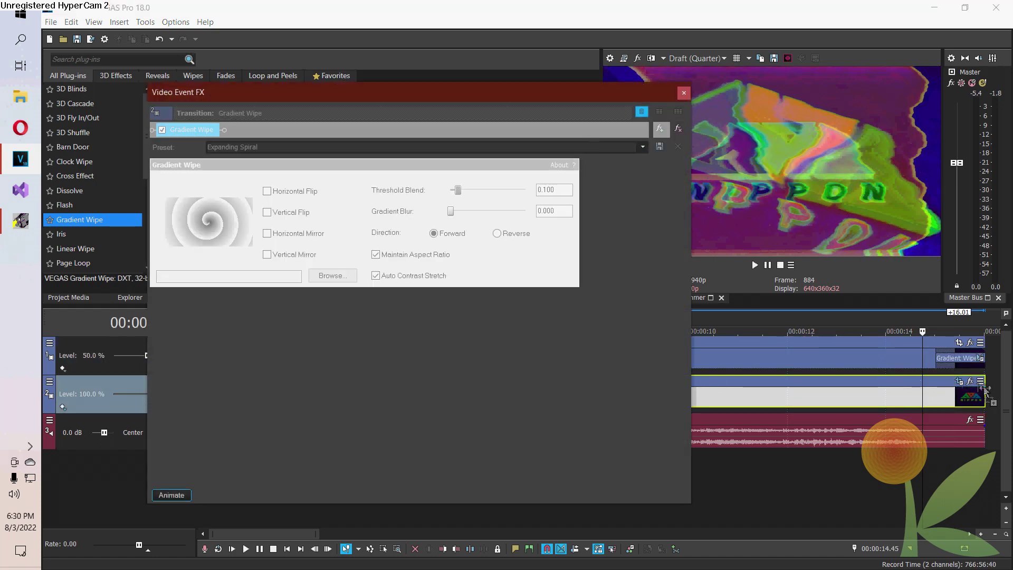
pyautogui.click(684, 94)
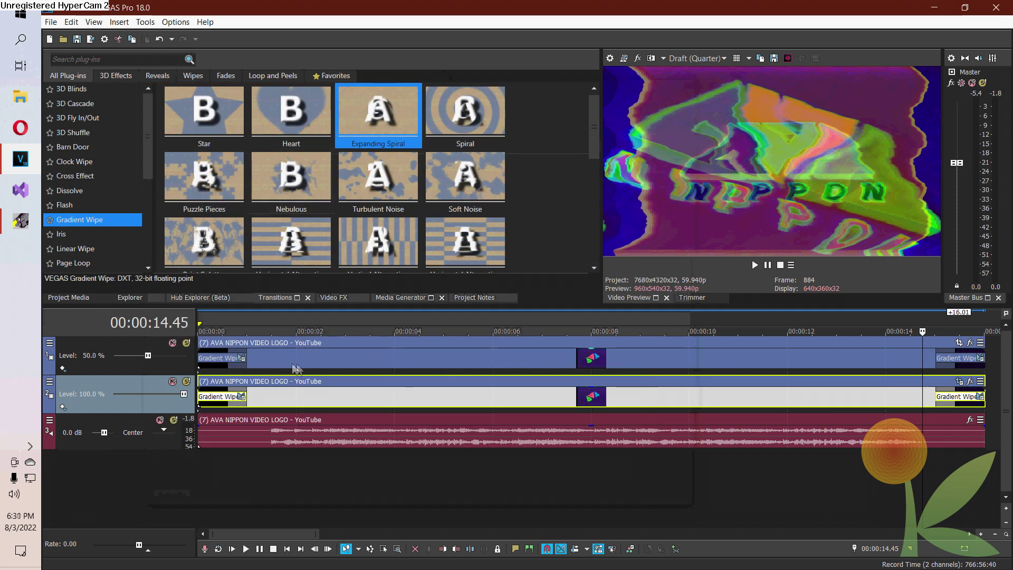
# Step: Review the Gradient Wipe transition properties at the start of the upper and lower video clips
pyautogui.click(226, 358)
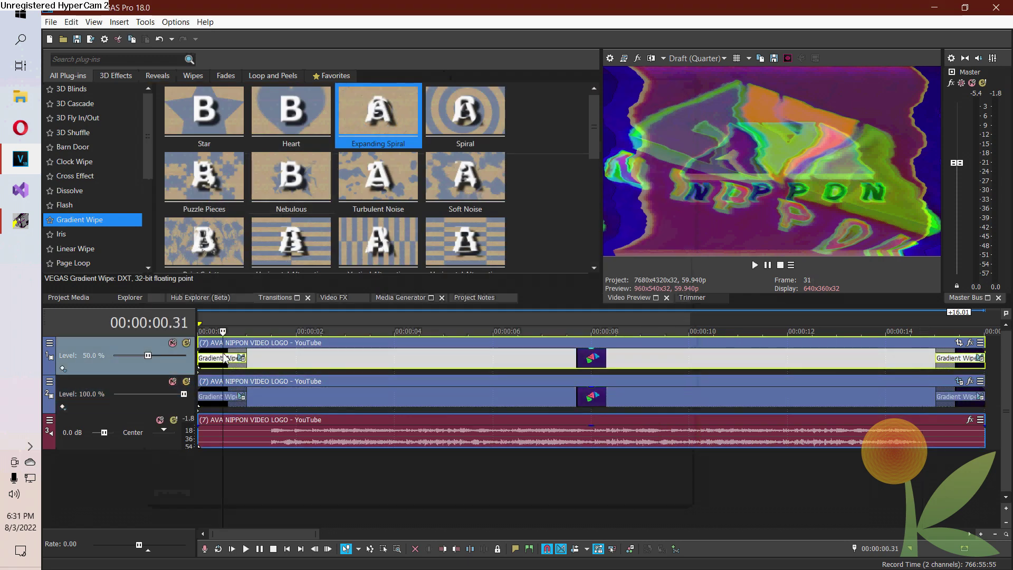
pyautogui.rightClick(225, 359)
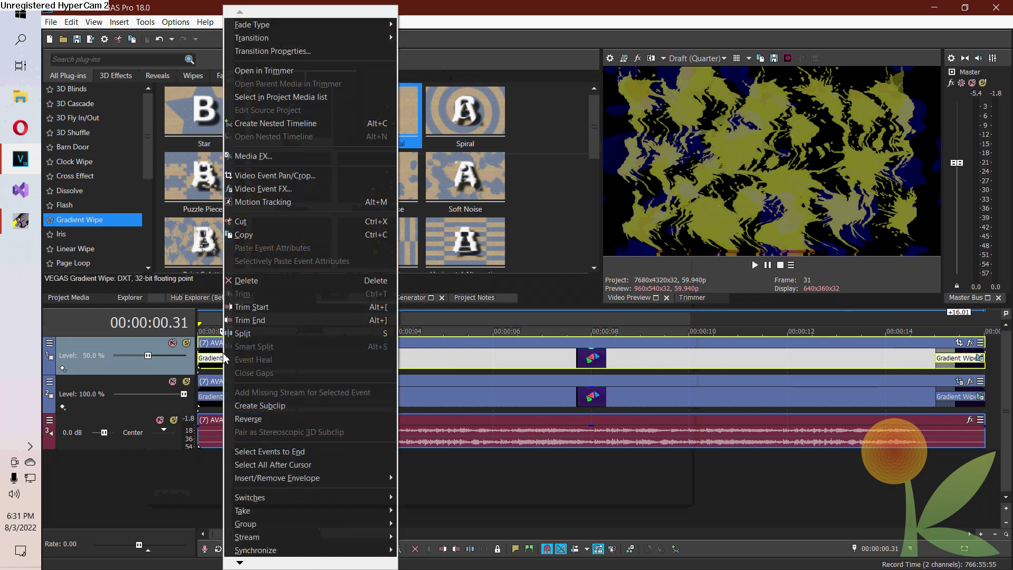
pyautogui.click(363, 51)
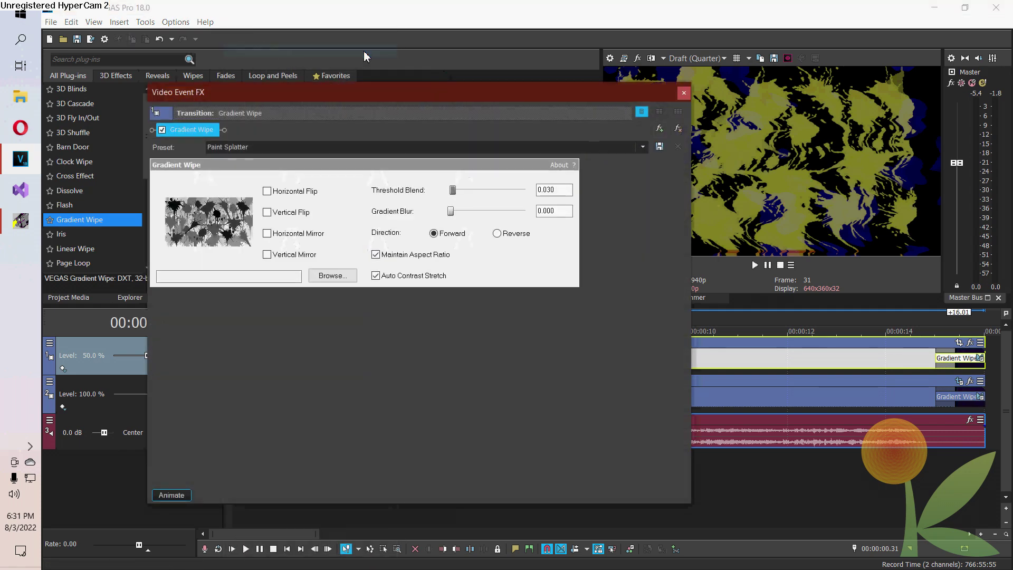
pyautogui.click(684, 93)
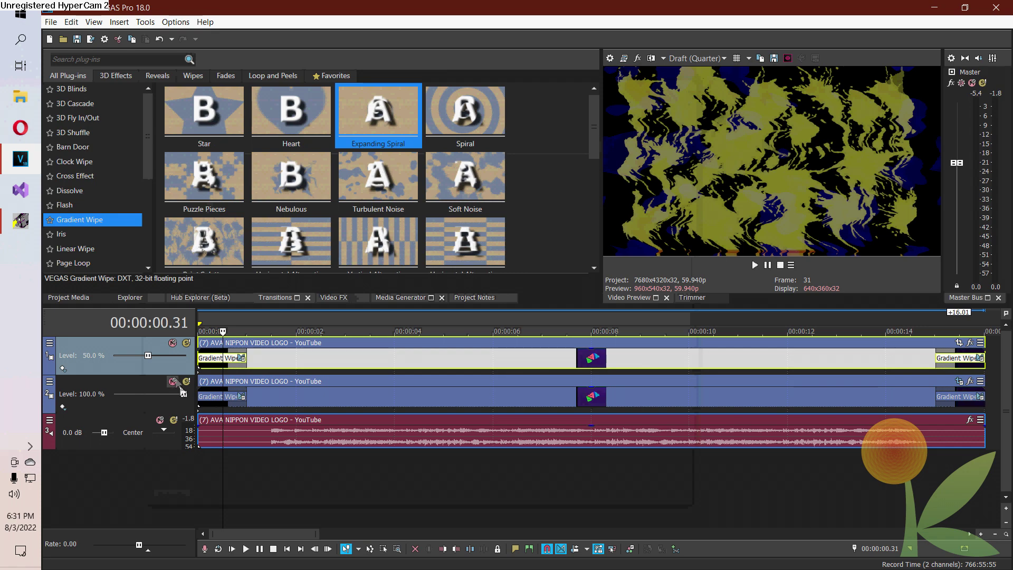
pyautogui.rightClick(224, 397)
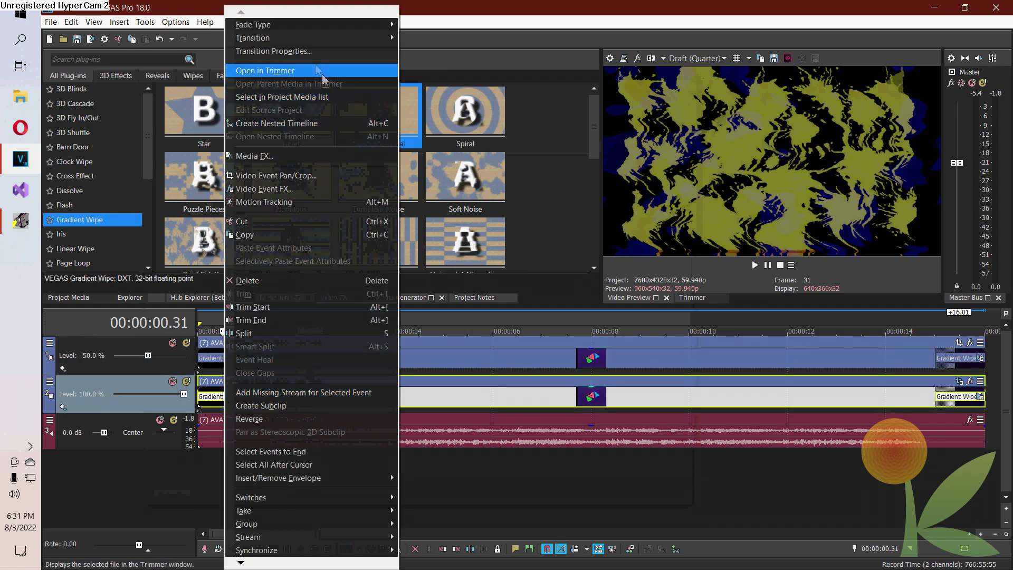
pyautogui.click(311, 52)
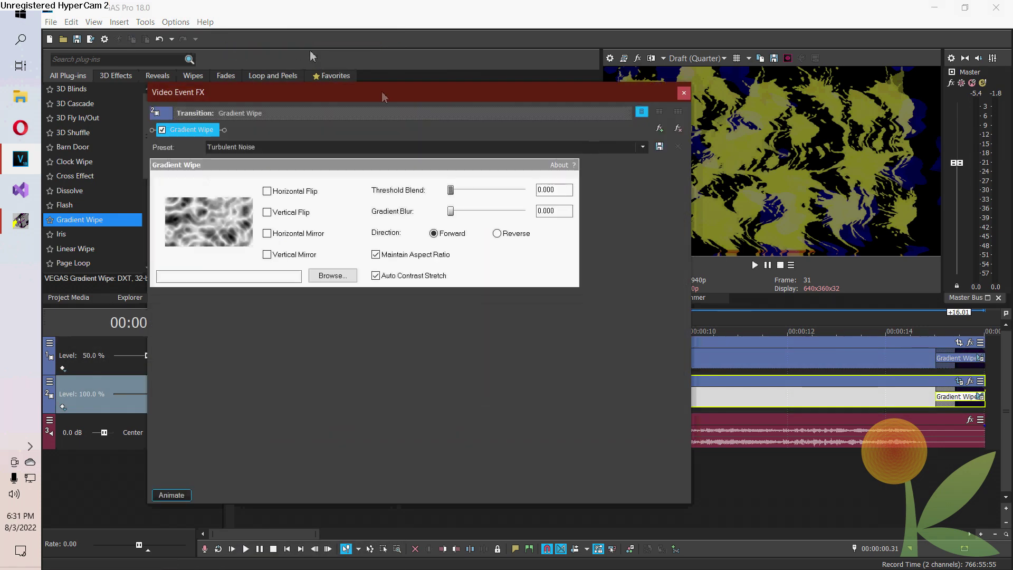
pyautogui.click(684, 93)
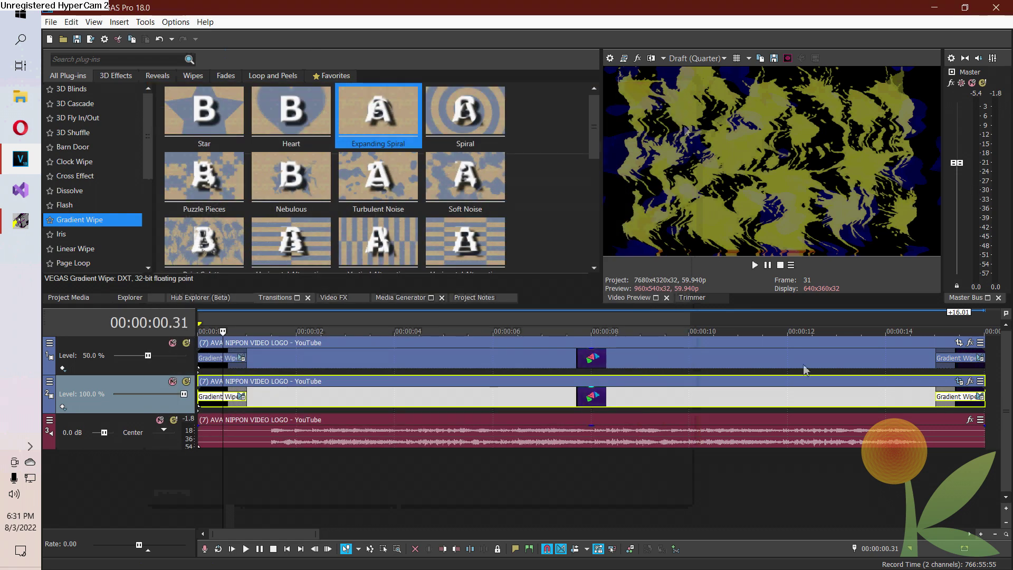
# Step: Review the Gradient Wipe transition properties at the end of the upper and lower video clips
pyautogui.rightClick(962, 359)
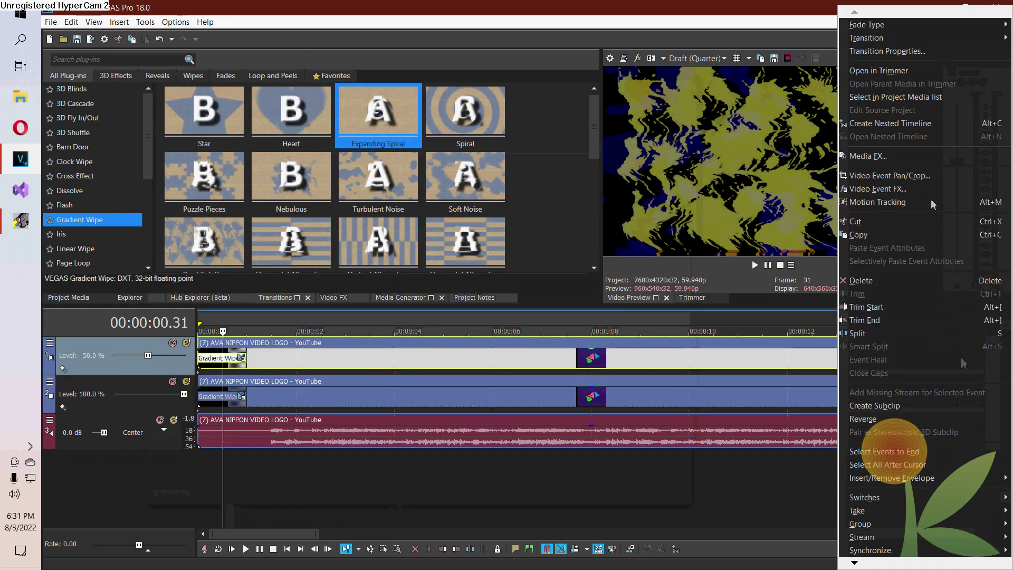
pyautogui.click(880, 53)
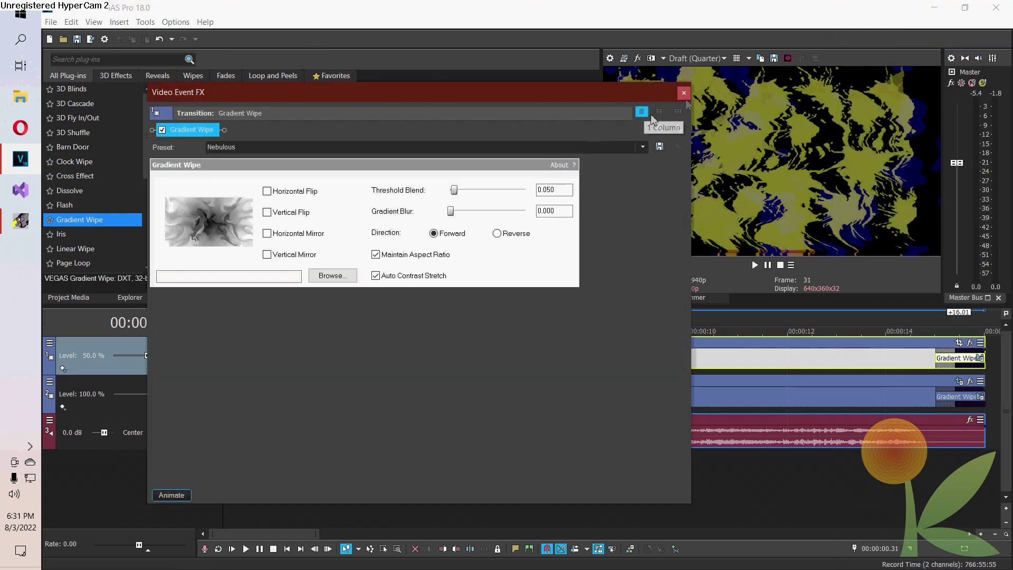
pyautogui.click(684, 94)
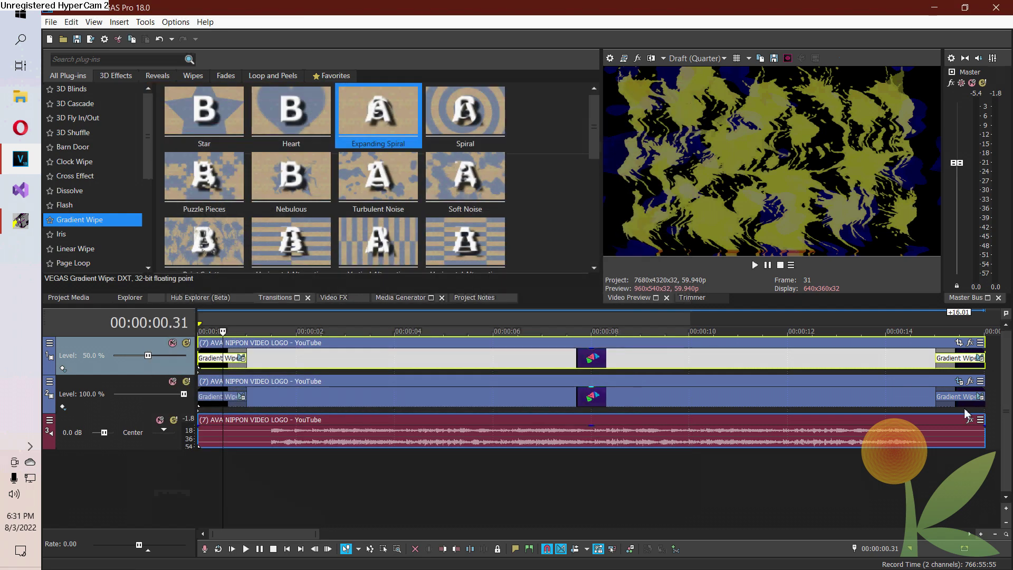
pyautogui.rightClick(948, 396)
pyautogui.click(877, 51)
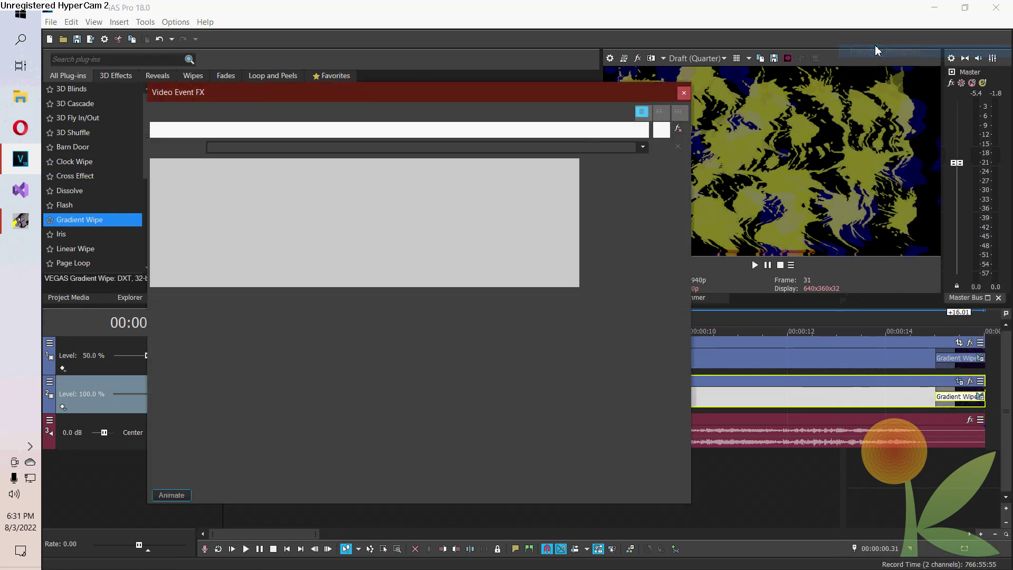
pyautogui.click(684, 93)
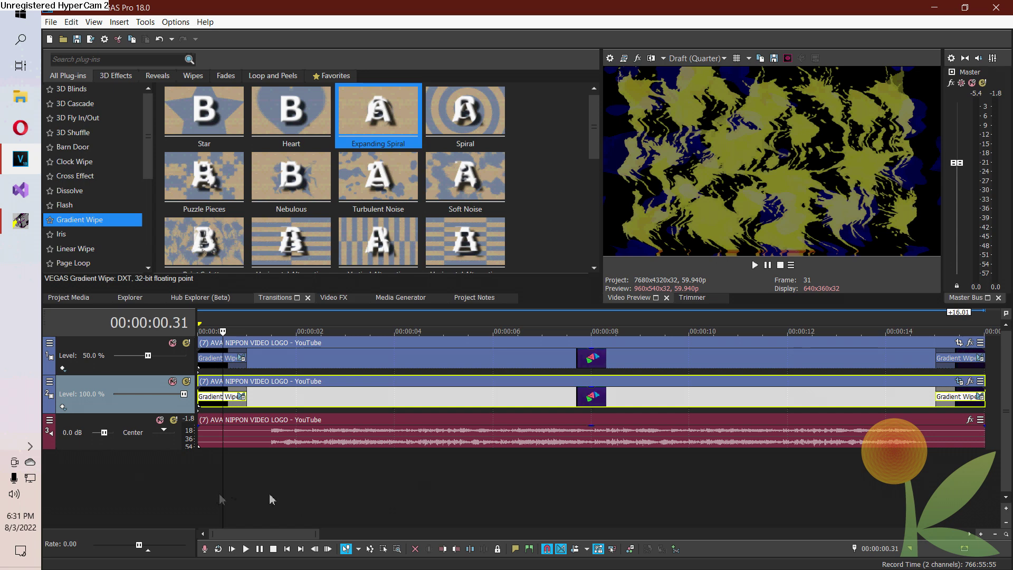
# Step: Add the Vibrato effect to the audio track's effects chain and duplicate that track
pyautogui.click(49, 420)
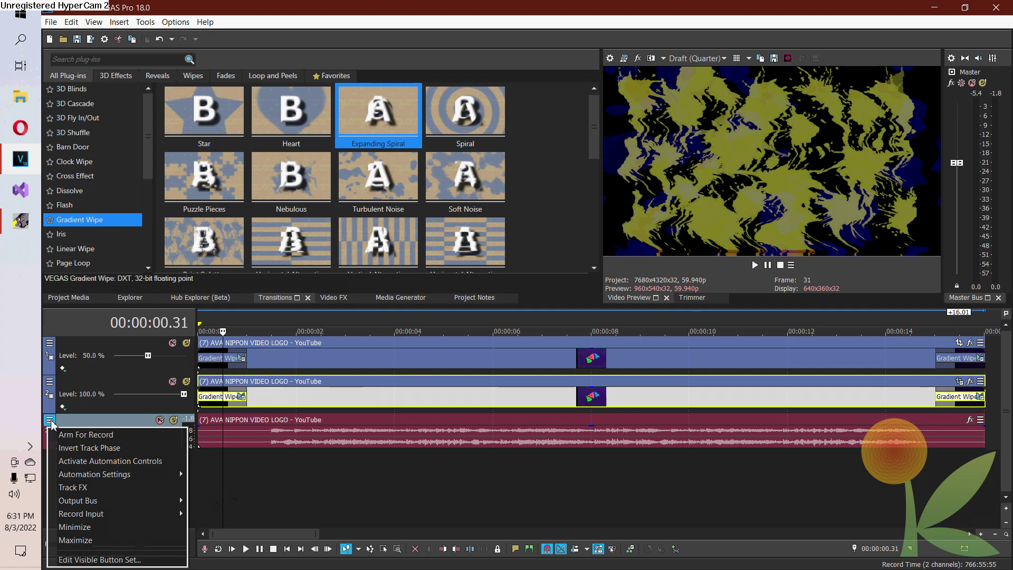
pyautogui.click(103, 488)
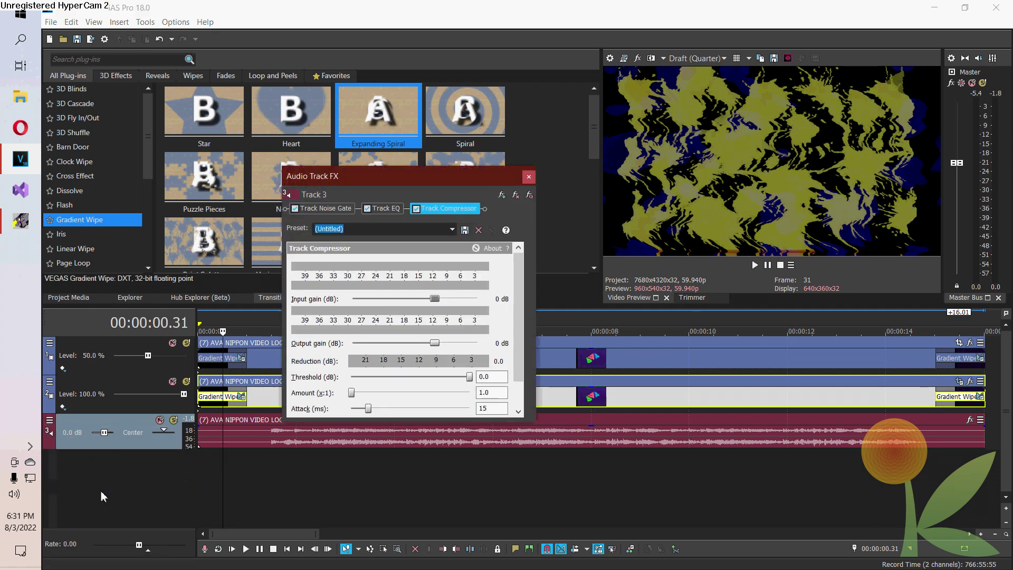
pyautogui.click(502, 195)
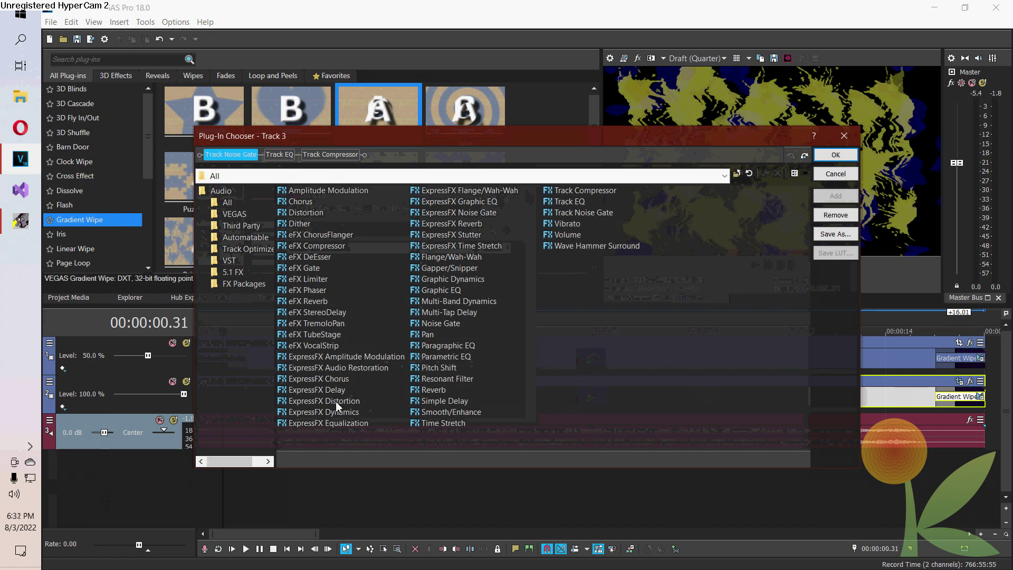
pyautogui.doubleClick(568, 224)
pyautogui.click(843, 157)
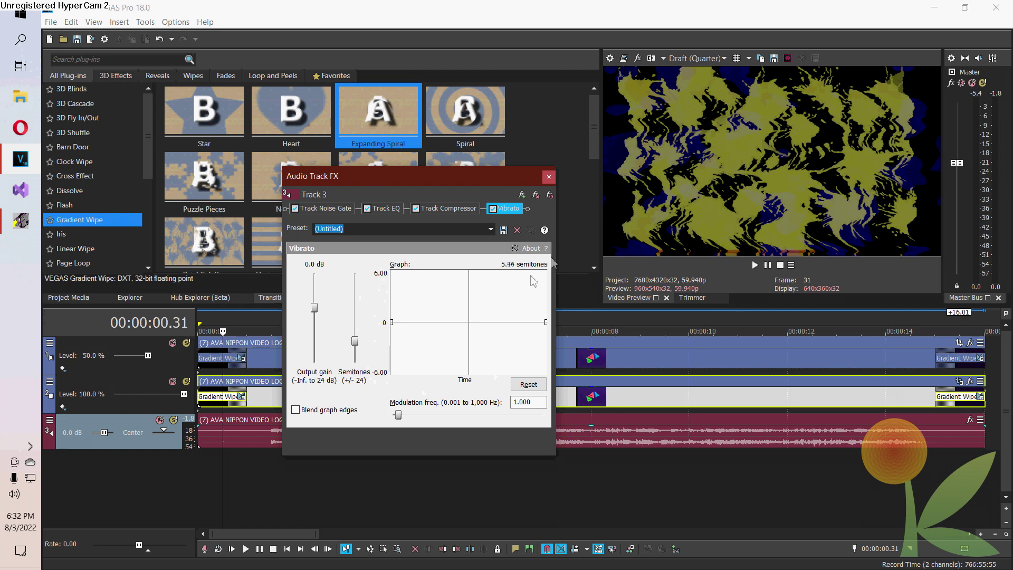
pyautogui.click(549, 177)
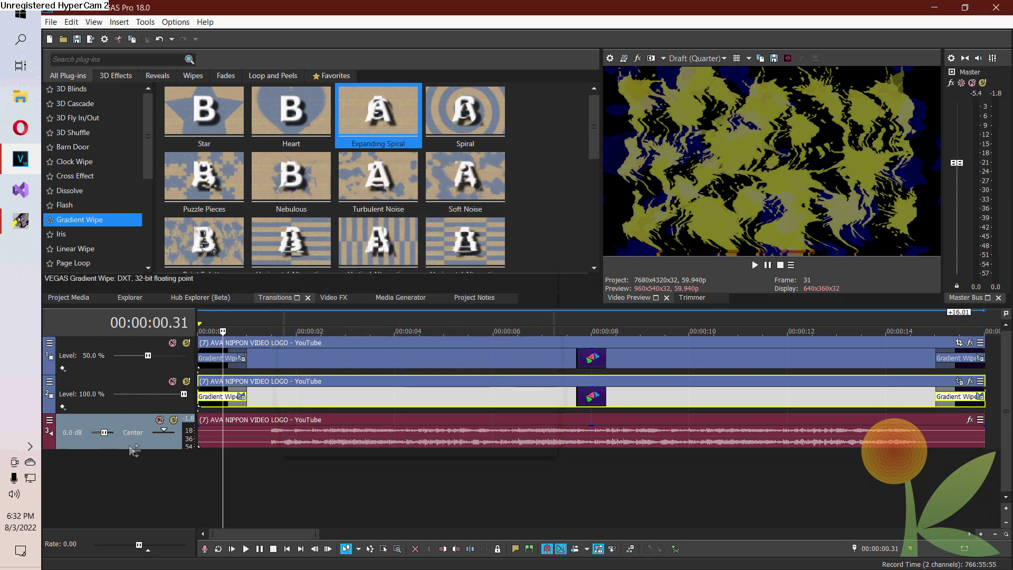
pyautogui.rightClick(139, 425)
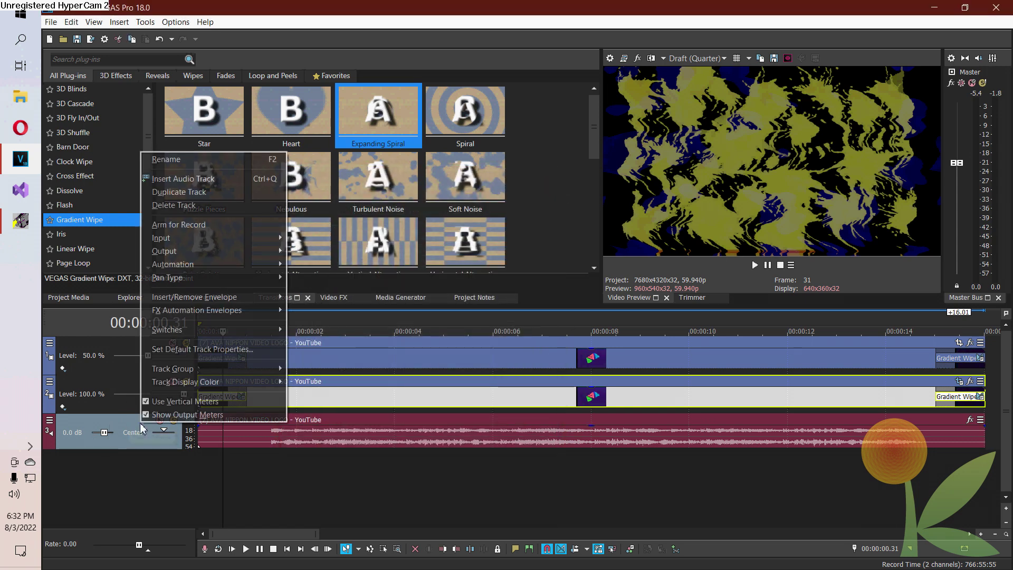
pyautogui.click(215, 192)
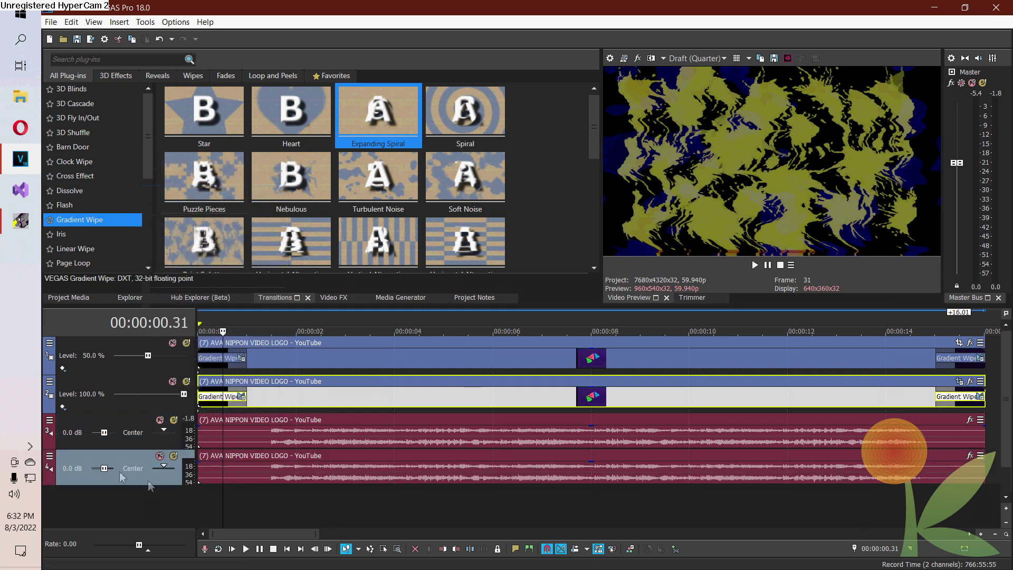
# Step: Shape audio track 3's Vibrato graph as a straight line falling from 6 to -6 semitones, with a modulation frequency of 3 Hz
pyautogui.click(50, 421)
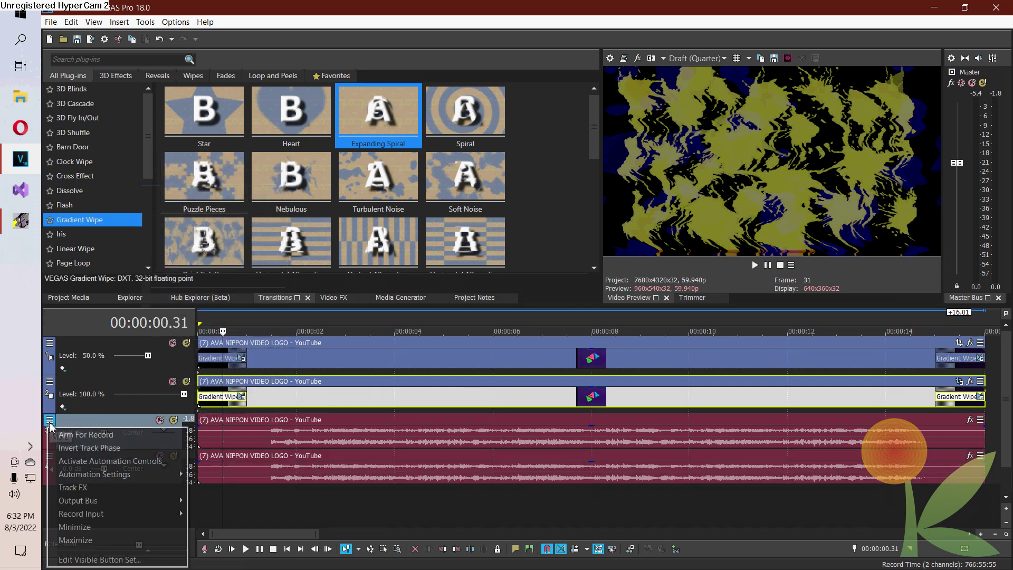
pyautogui.click(119, 486)
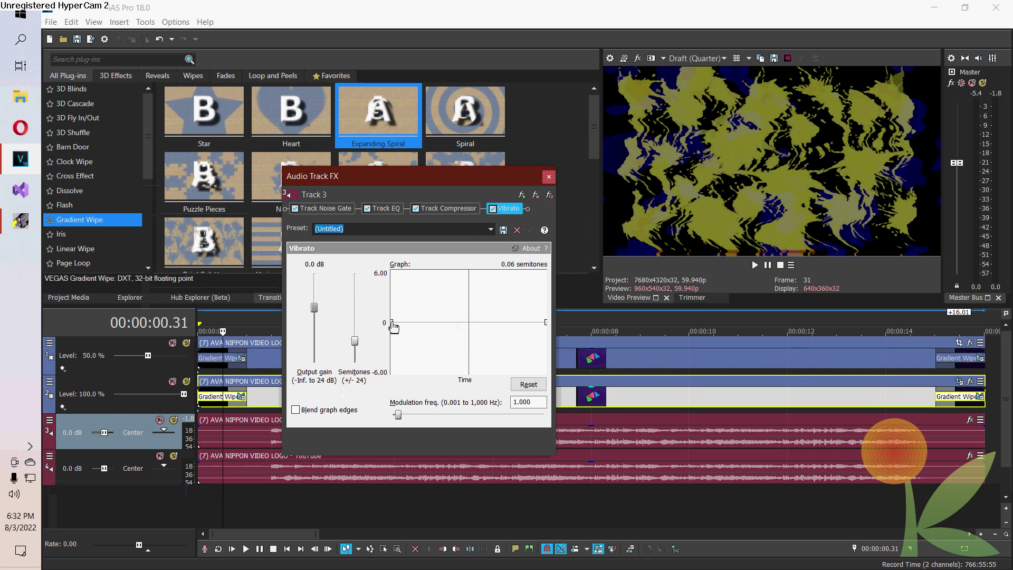
pyautogui.moveTo(391, 323); pyautogui.dragTo(345, 234)
pyautogui.moveTo(546, 322); pyautogui.dragTo(551, 374)
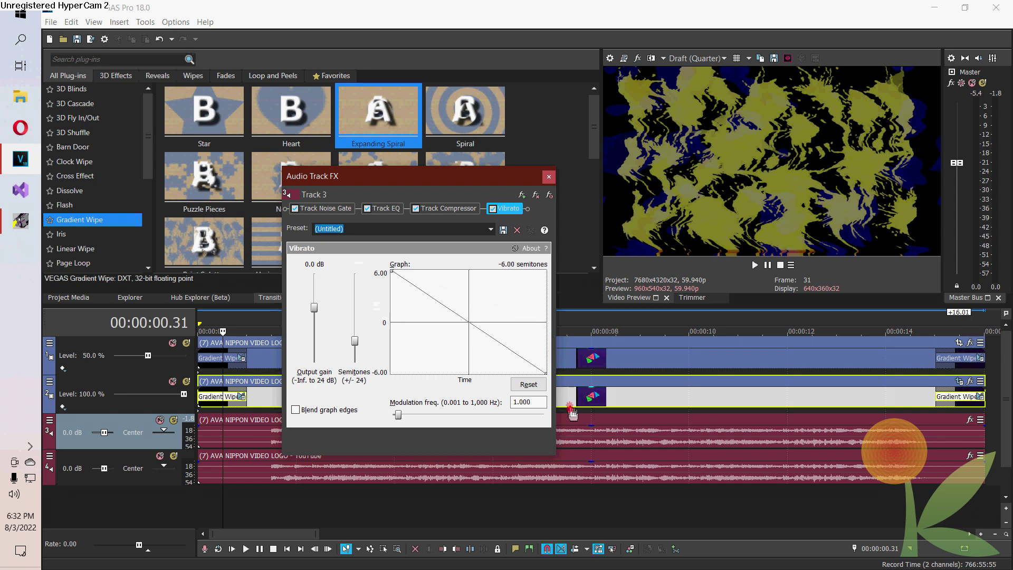
pyautogui.doubleClick(528, 402)
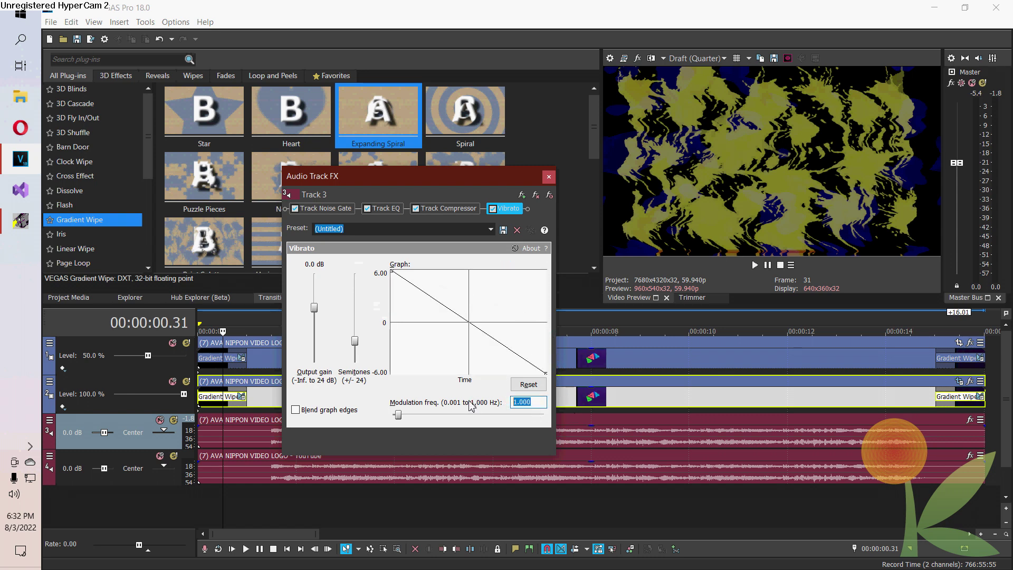
pyautogui.write('3')
pyautogui.press('Return')
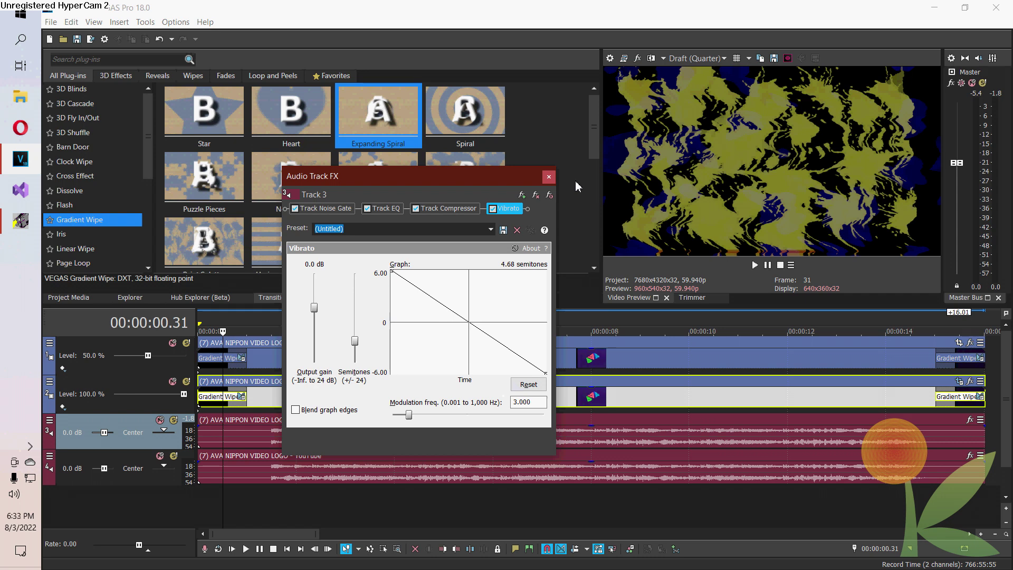
pyautogui.click(548, 178)
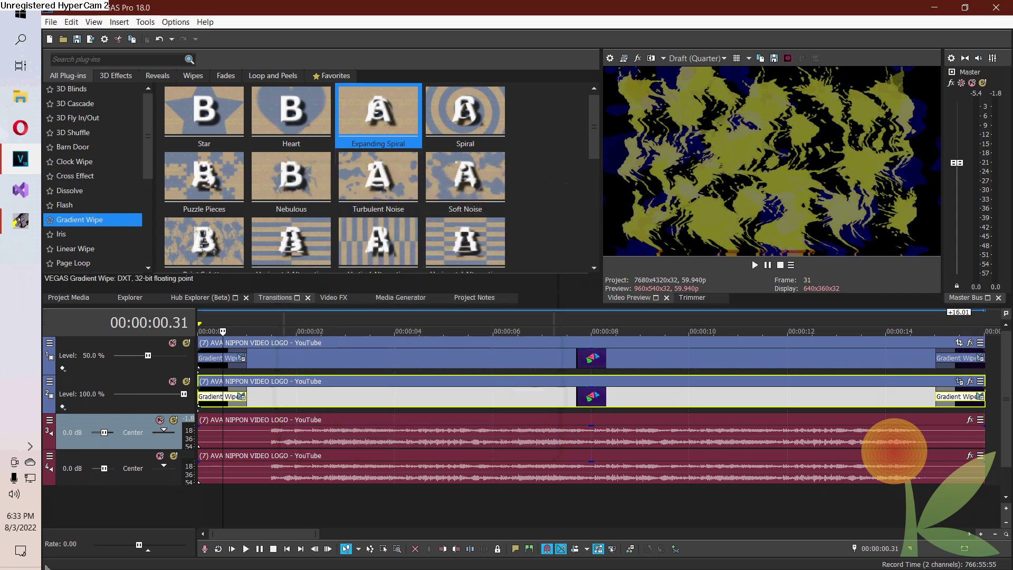
# Step: Open the Vibrato effect of audio track 4 and set a flat graph with a range of 12 semitones
pyautogui.rightClick(57, 469)
pyautogui.click(98, 385)
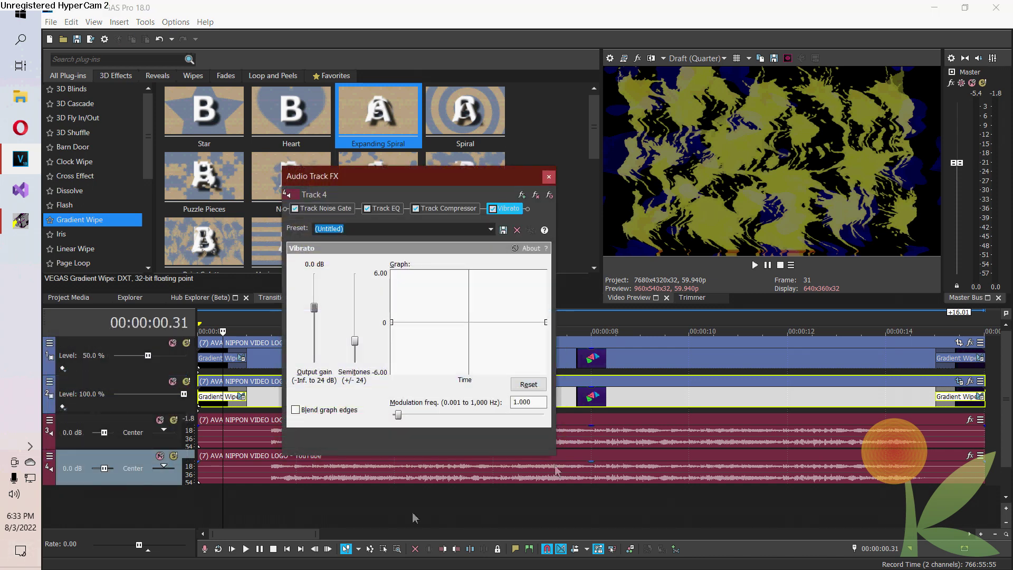
pyautogui.moveTo(391, 343); pyautogui.dragTo(372, 392)
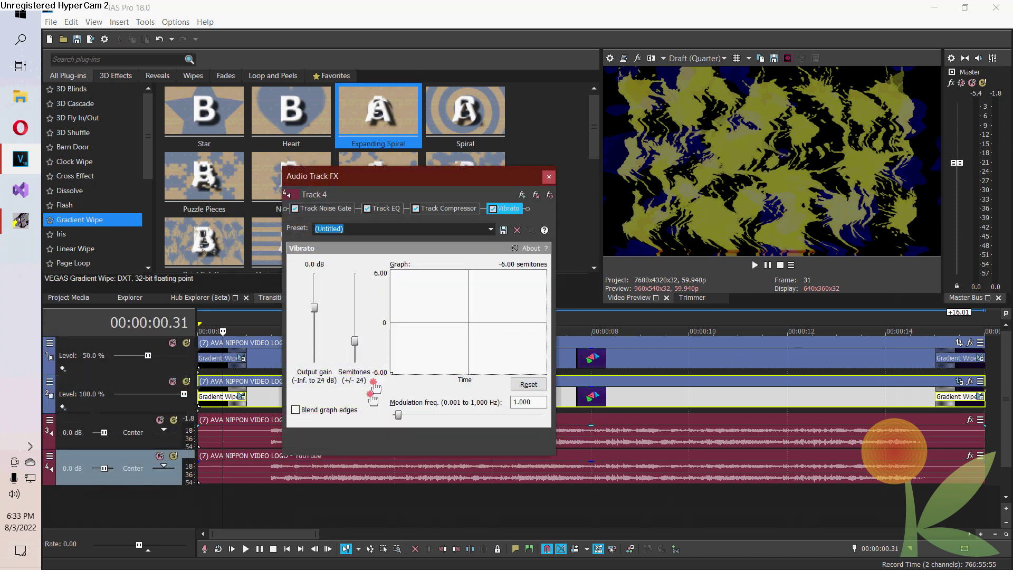
pyautogui.moveTo(547, 325); pyautogui.dragTo(565, 223)
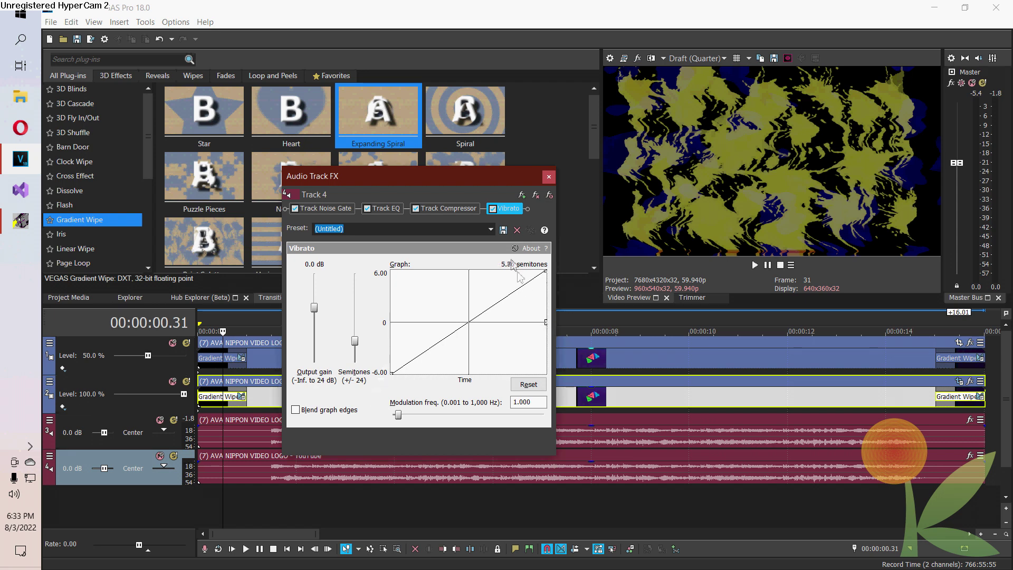
pyautogui.click(489, 229)
pyautogui.click(479, 241)
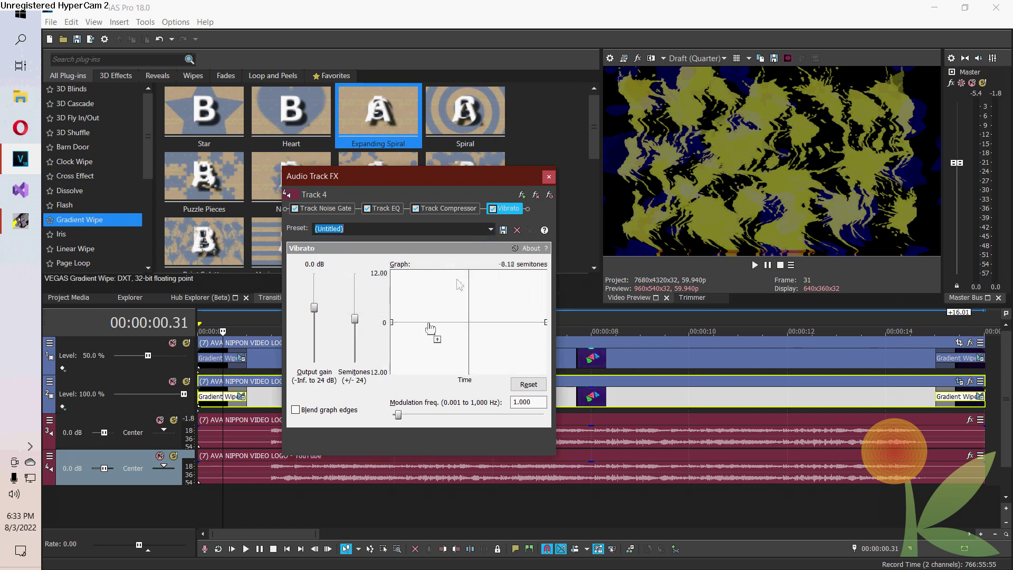
# Step: Shape track 4's Vibrato graph as a straight line rising from -12 to 12 semitones, with a modulation frequency of 9 Hz
pyautogui.moveTo(391, 323); pyautogui.dragTo(368, 402)
pyautogui.moveTo(547, 327); pyautogui.dragTo(583, 235)
pyautogui.doubleClick(528, 402)
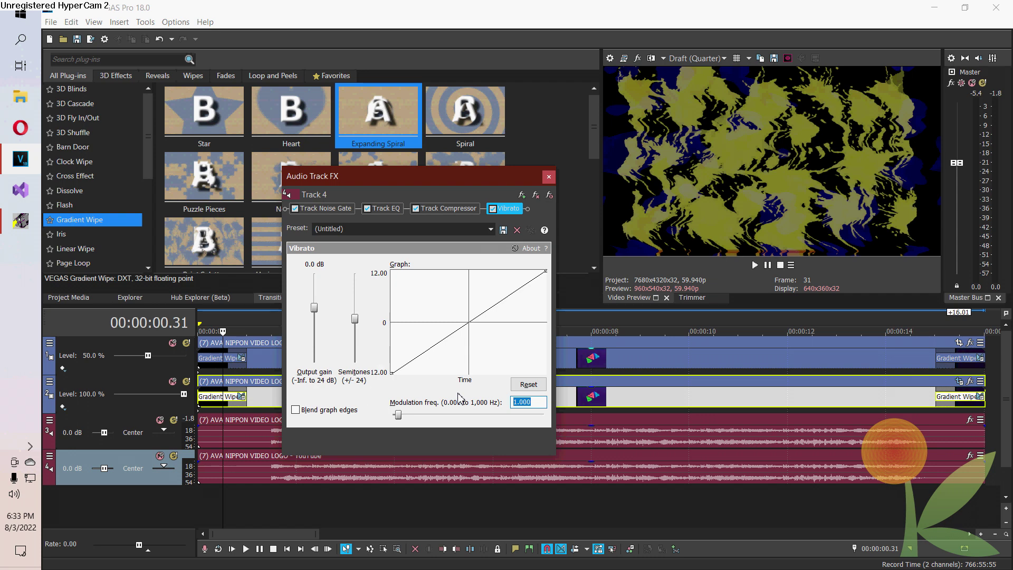
pyautogui.write('9')
pyautogui.press('Tab')
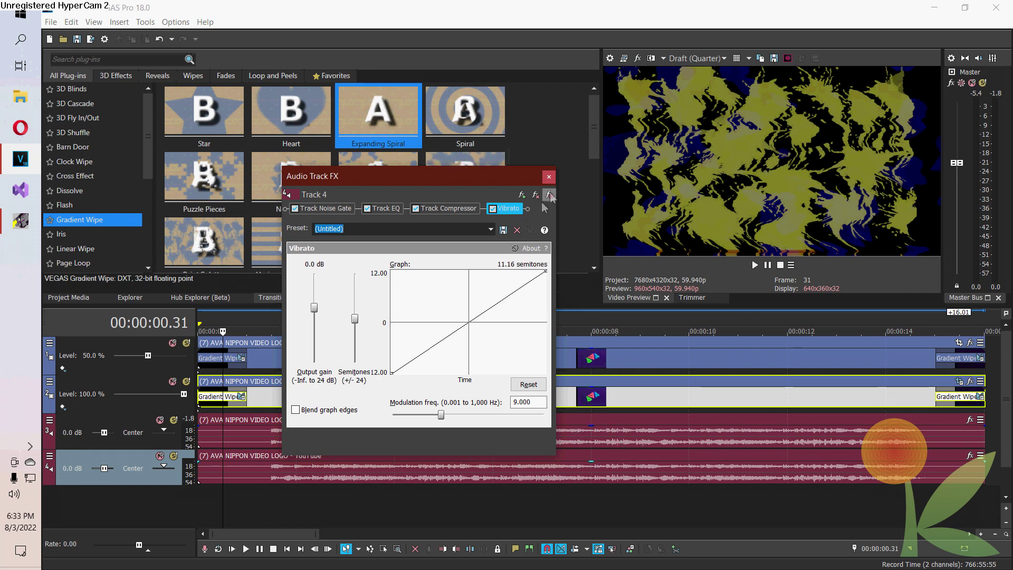
pyautogui.click(548, 177)
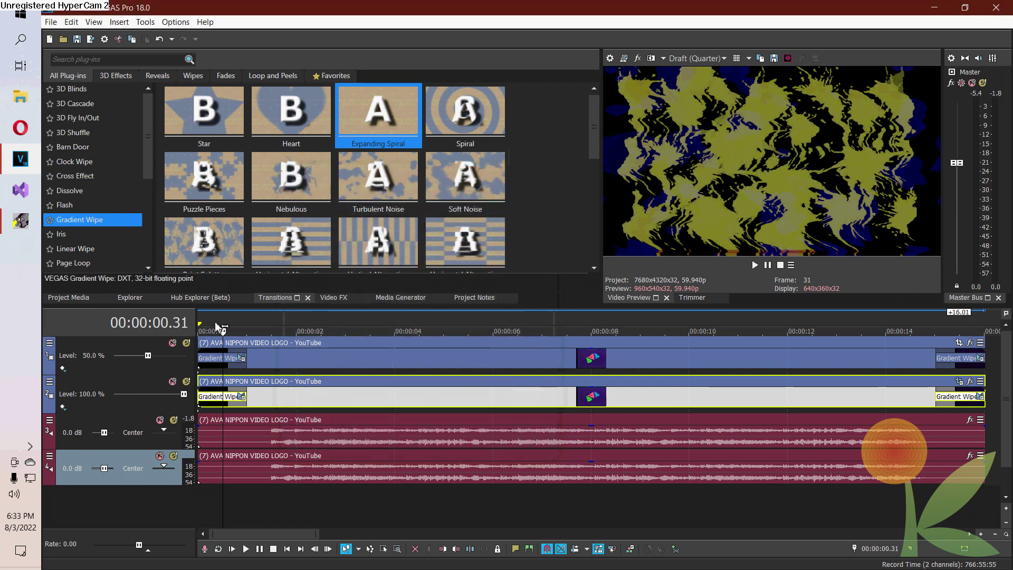
# Step: Play the project from the beginning to check the wipes, video effects and layered vibrato audio
pyautogui.click(214, 325)
pyautogui.press('space')
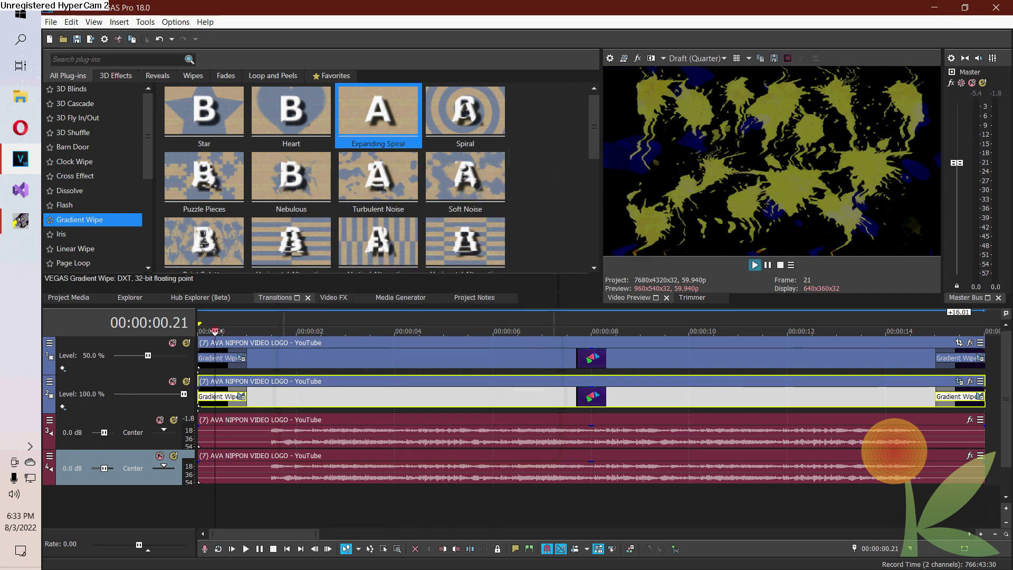
pyautogui.press('space')
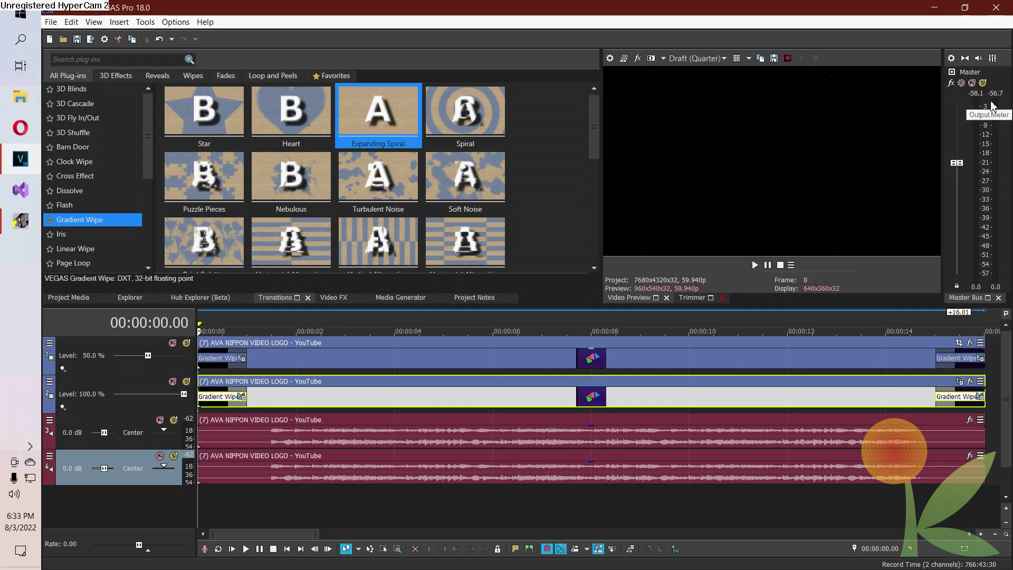
pyautogui.click(754, 265)
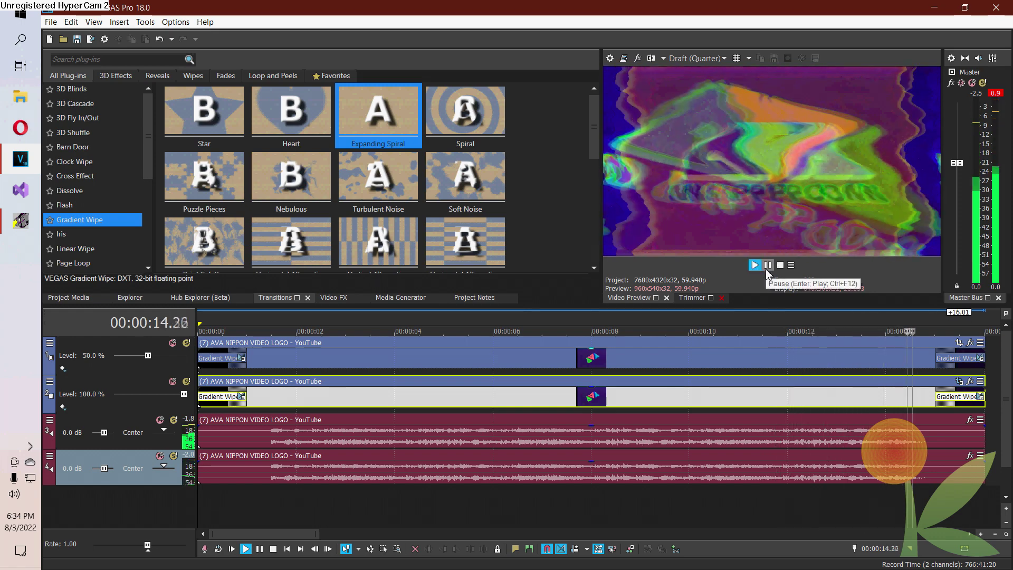
# Step: Pause playback and lower the Master bus output level to -1.0 dB on both channels
pyautogui.click(767, 269)
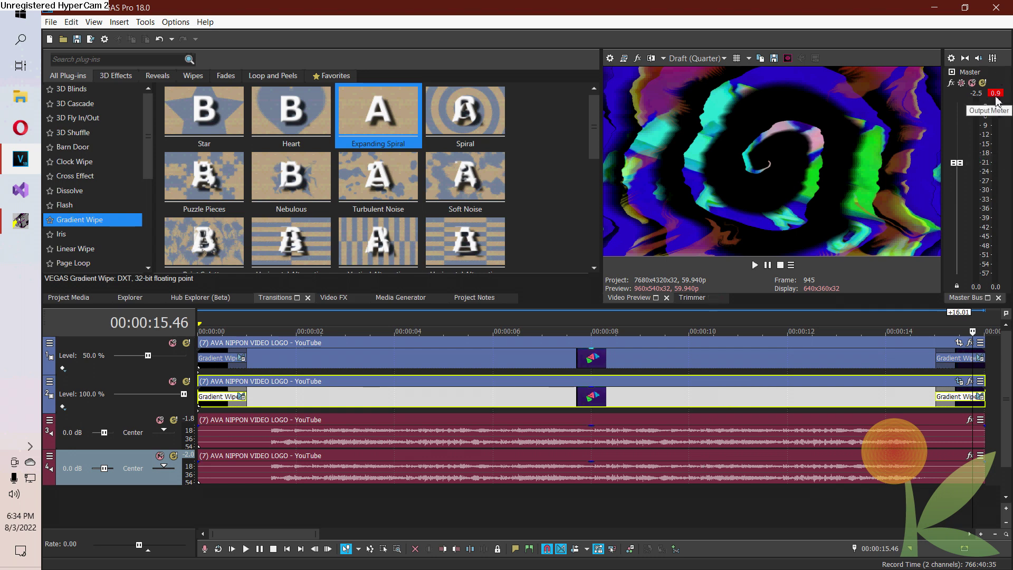
pyautogui.click(957, 166)
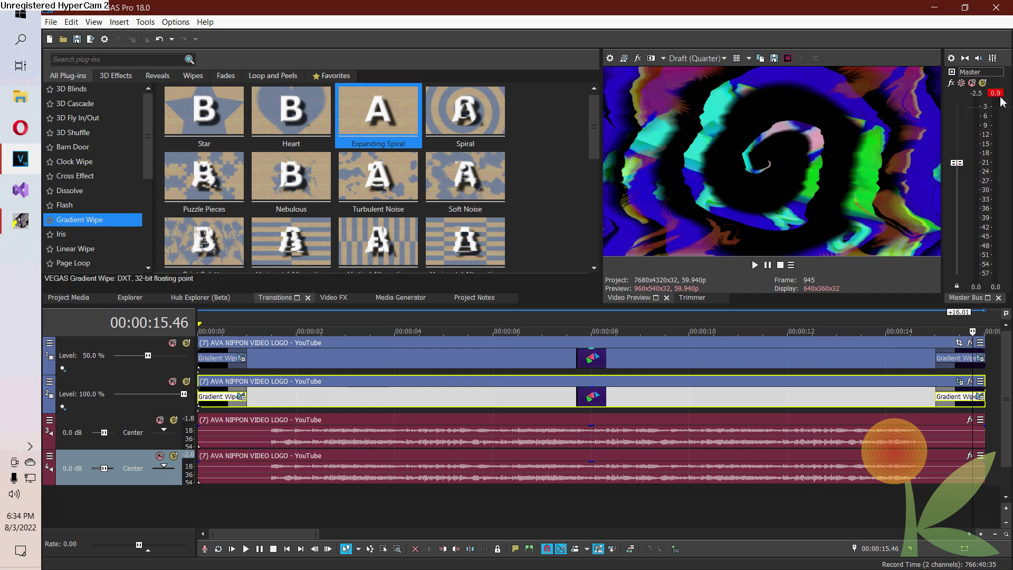
pyautogui.scroll(-1, 958, 166)
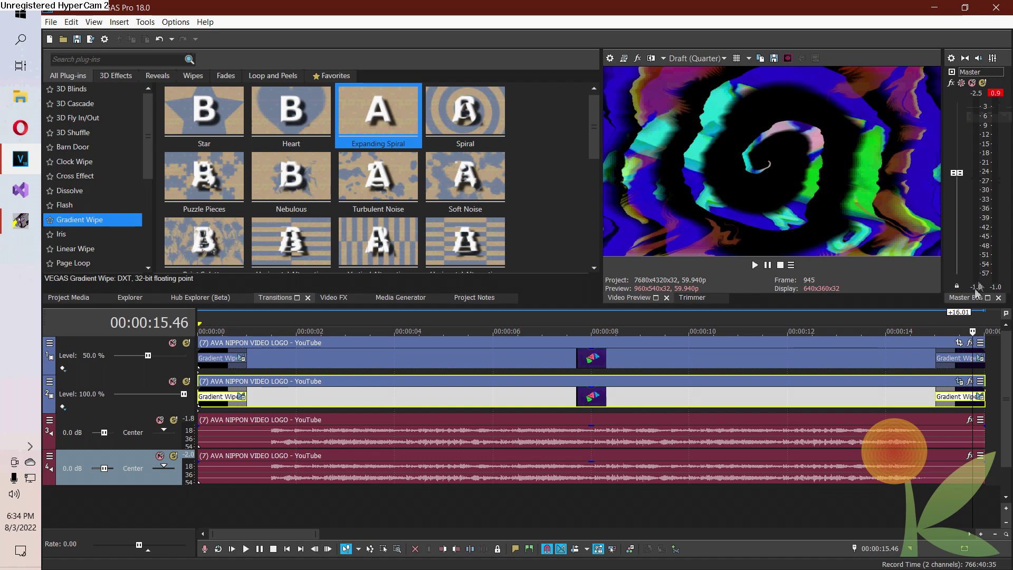
# Step: Play the project from the start through its end to check the output at the lowered master level
pyautogui.press('space')
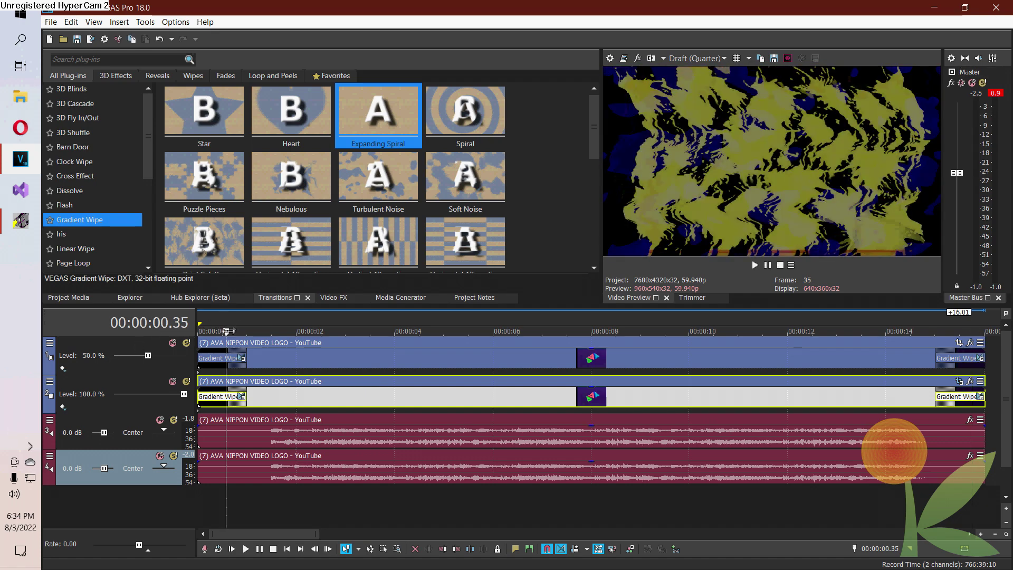
pyautogui.press('space')
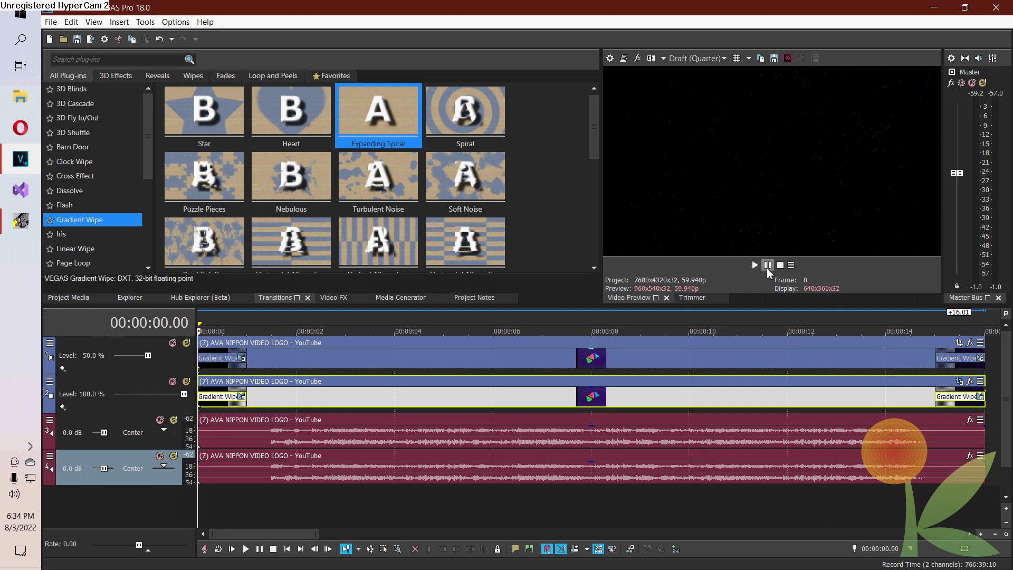
pyautogui.click(756, 266)
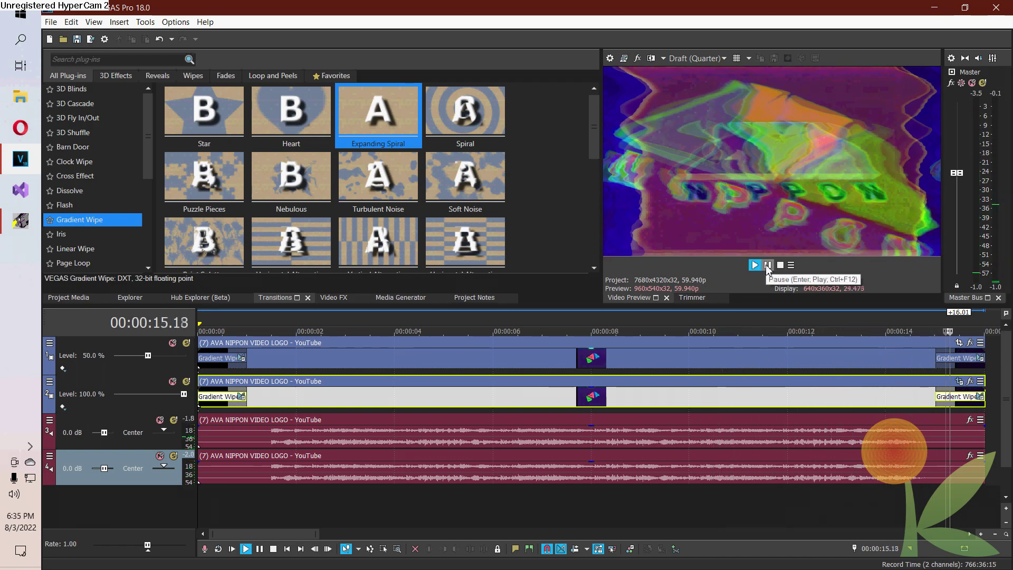
pyautogui.click(768, 266)
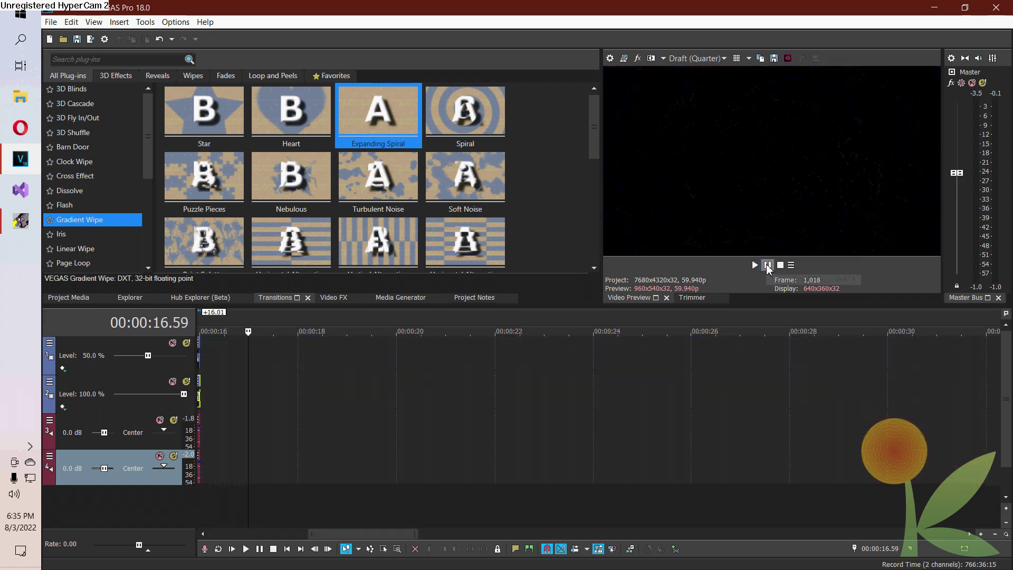
pyautogui.moveTo(327, 534); pyautogui.dragTo(228, 539)
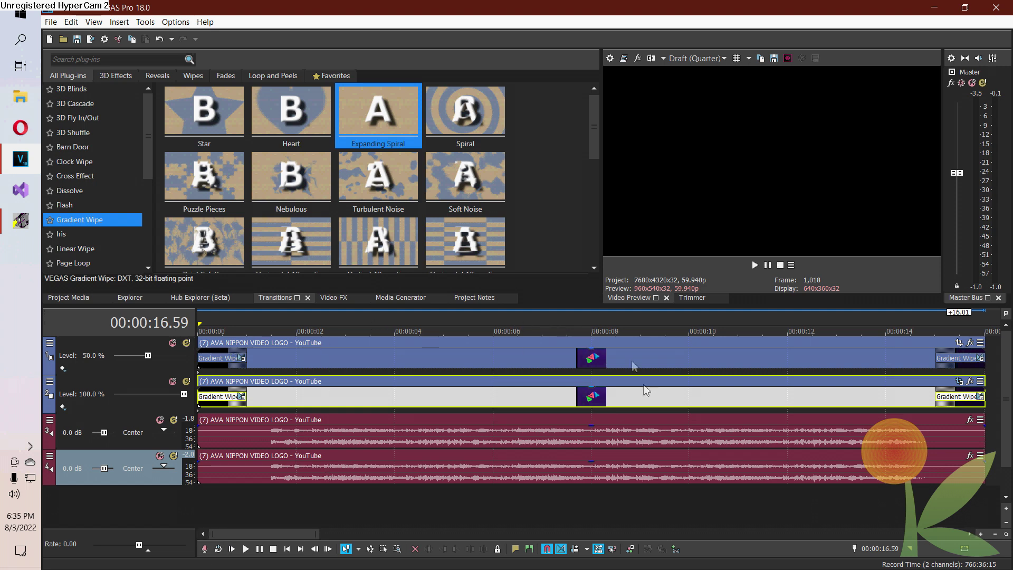
# Step: Review the Invert, Color Curves and TV Simulator settings in video track 1's effect chain with a mid-logo frame in the preview
pyautogui.click(596, 326)
pyautogui.click(49, 344)
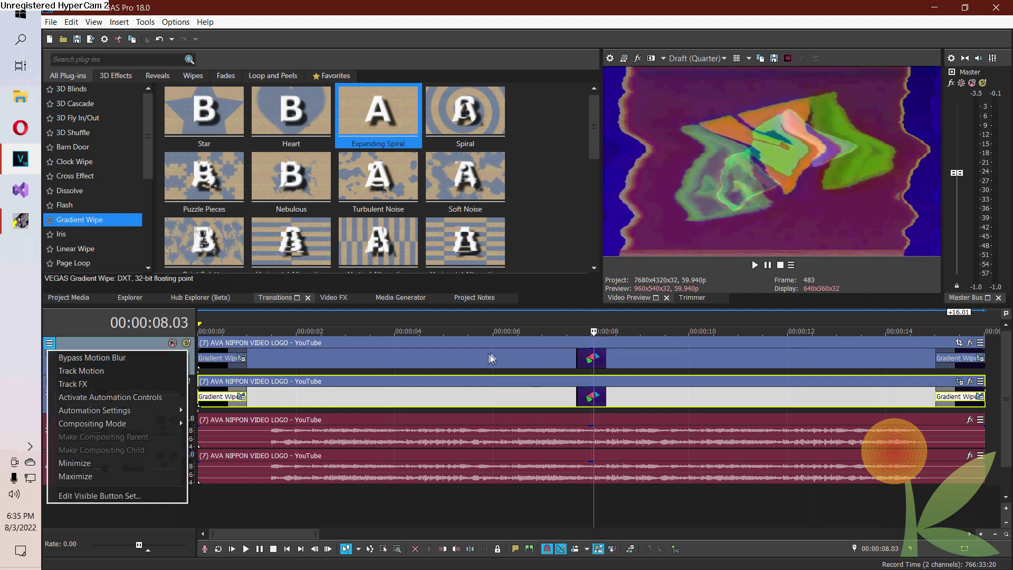
pyautogui.click(532, 344)
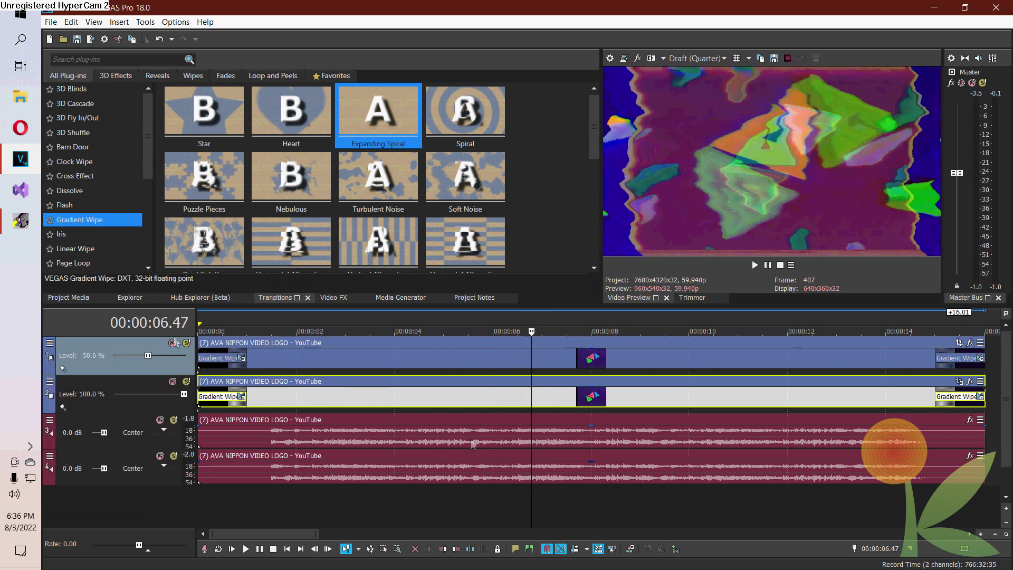
pyautogui.click(50, 343)
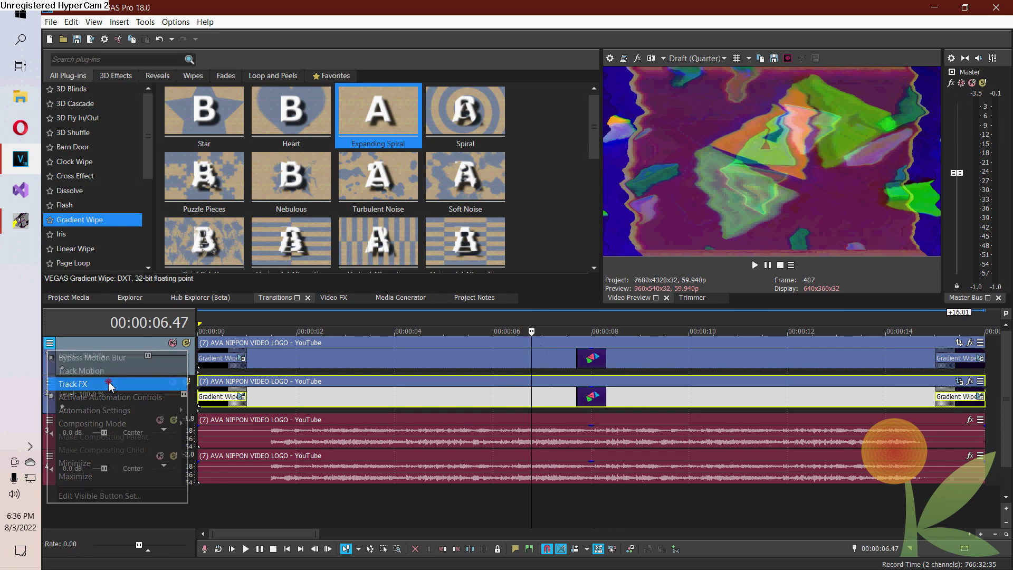
pyautogui.click(110, 387)
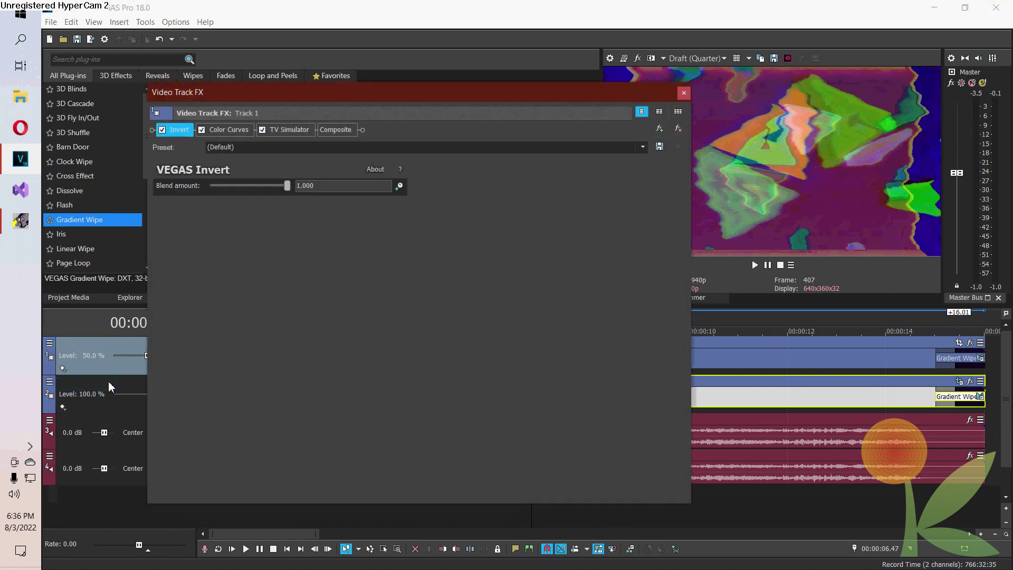
pyautogui.click(179, 132)
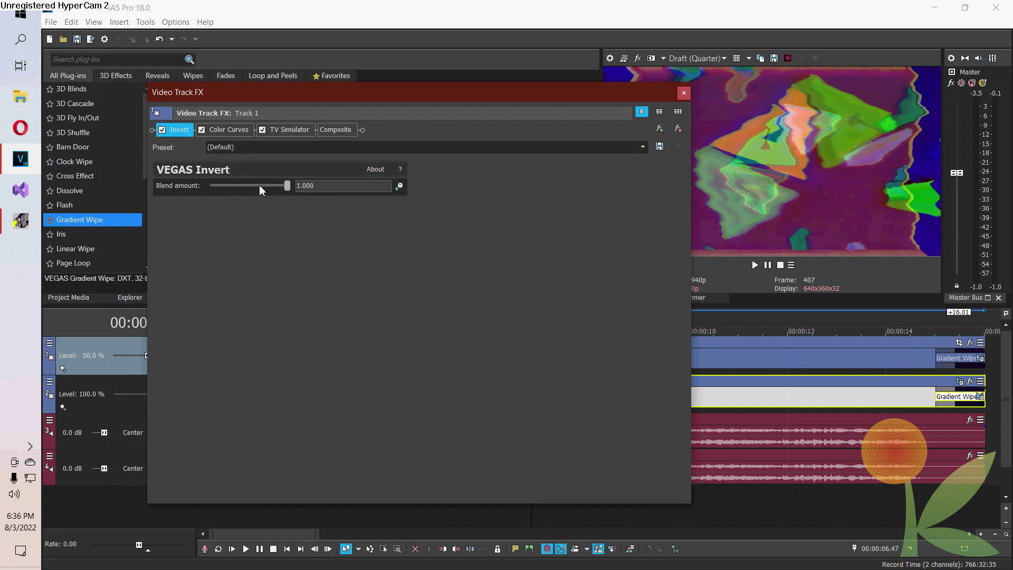
pyautogui.click(238, 135)
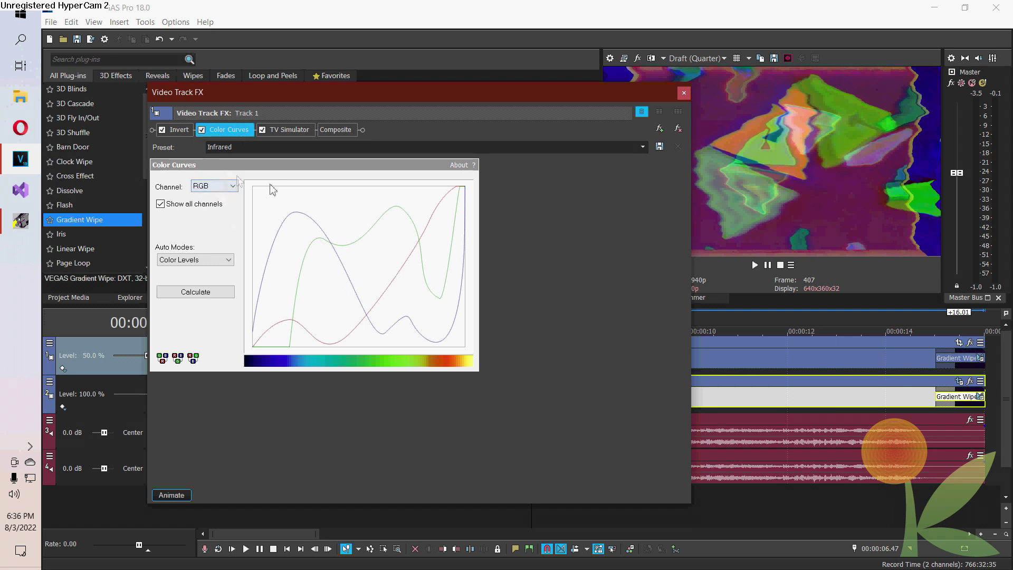
pyautogui.click(292, 132)
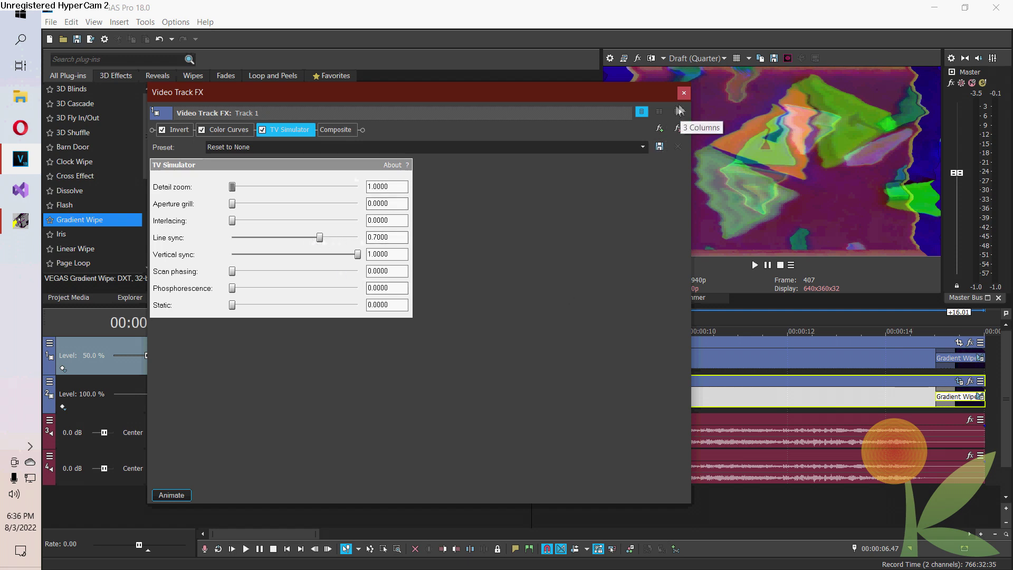
pyautogui.click(684, 92)
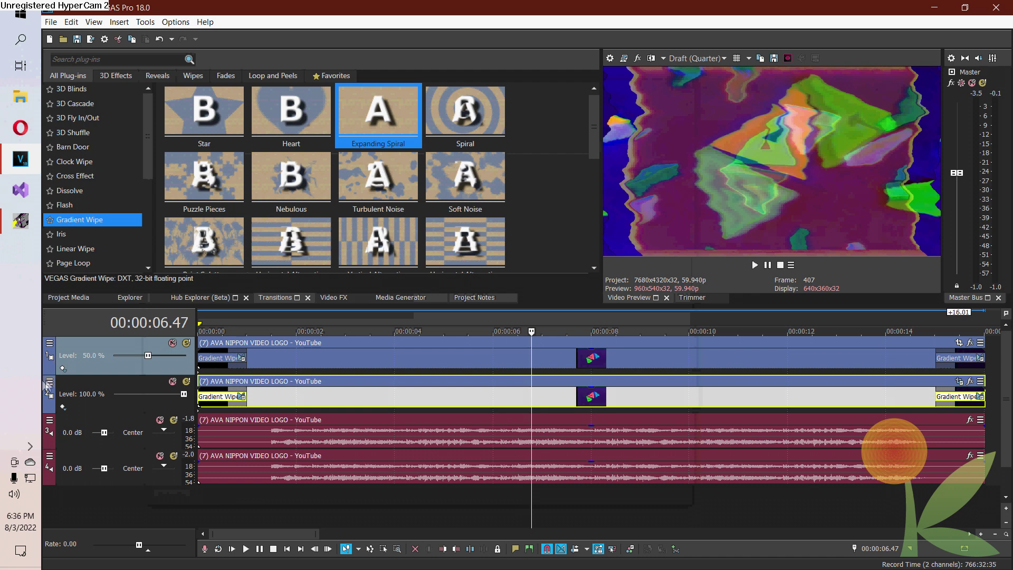
# Step: Review video track 2's effect chain, examining its TV Simulator settings
pyautogui.click(49, 381)
pyautogui.click(83, 422)
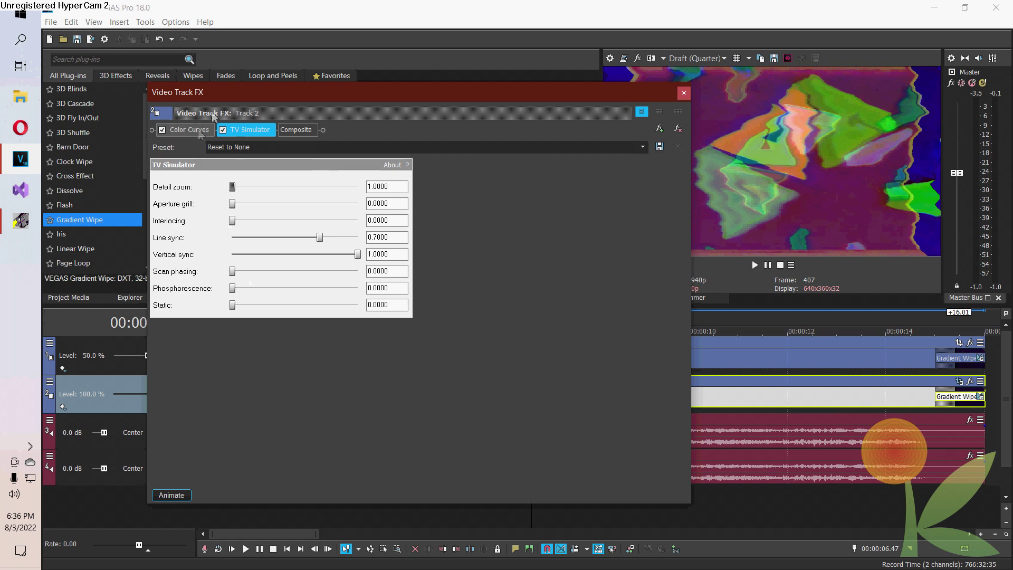
pyautogui.click(231, 93)
pyautogui.moveTo(231, 93); pyautogui.dragTo(377, 129)
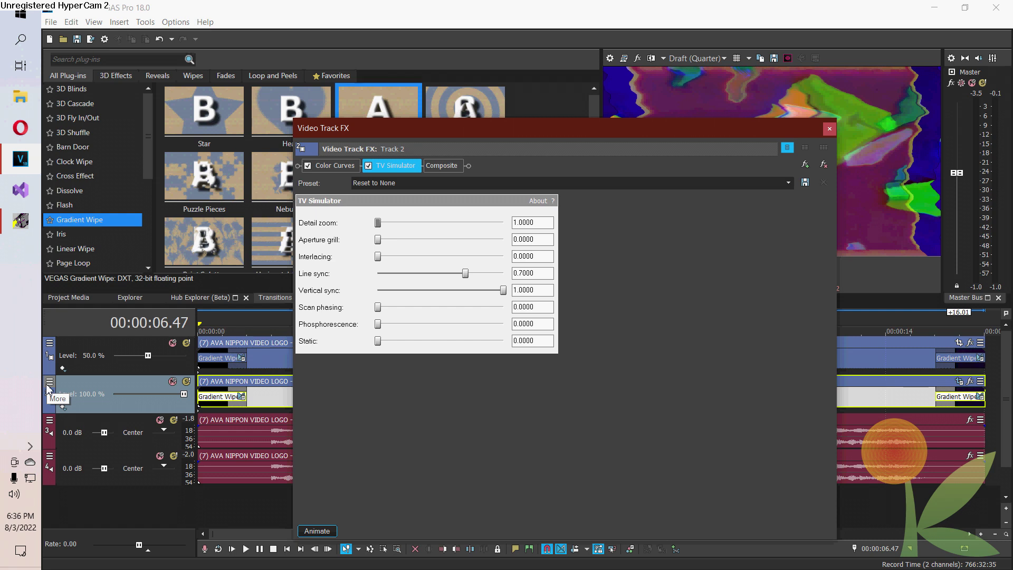
pyautogui.click(831, 128)
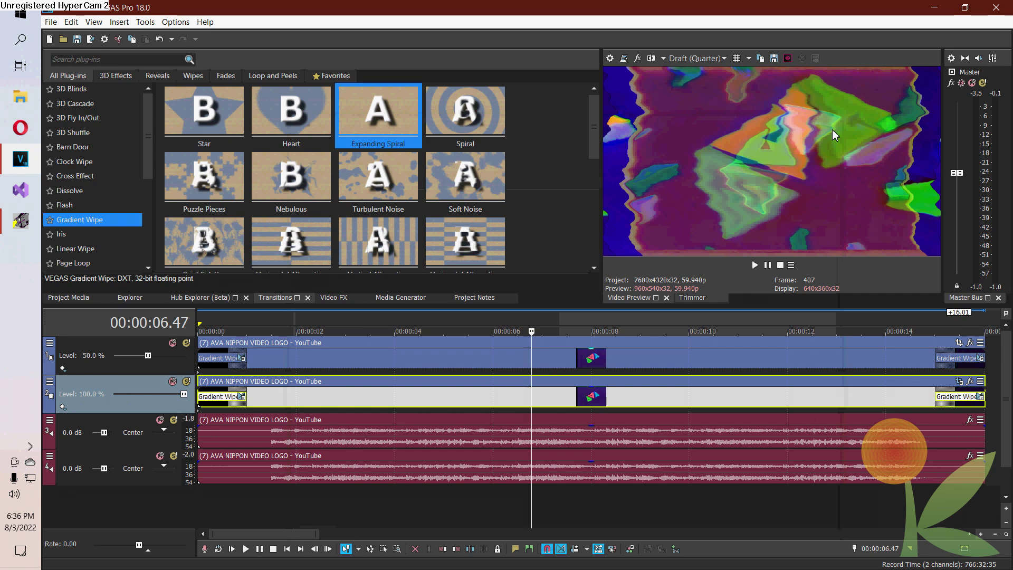
# Step: Review the Vibrato graphs, semitone ranges and modulation frequencies of audio tracks 3 and 4
pyautogui.click(50, 421)
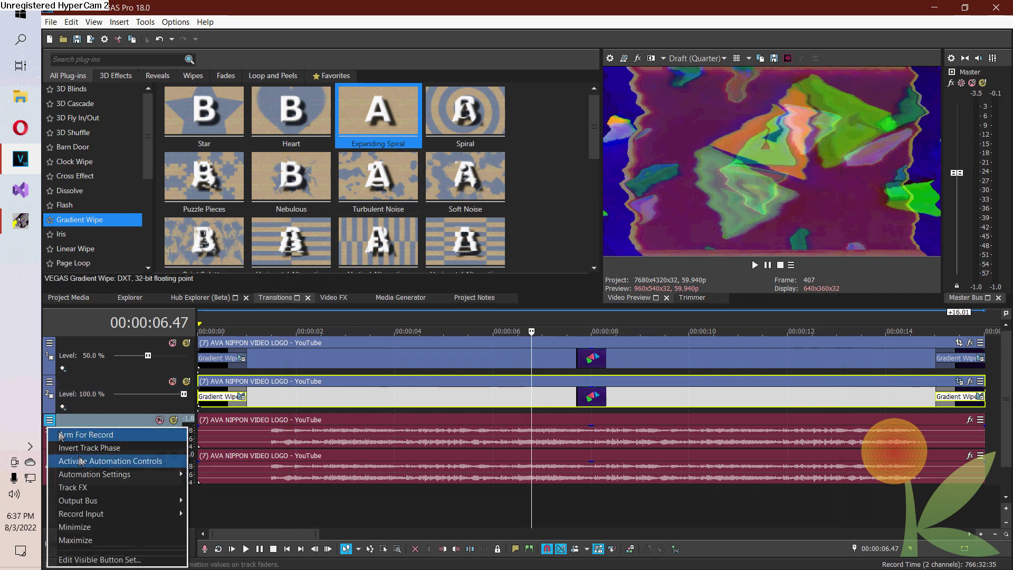
pyautogui.click(73, 487)
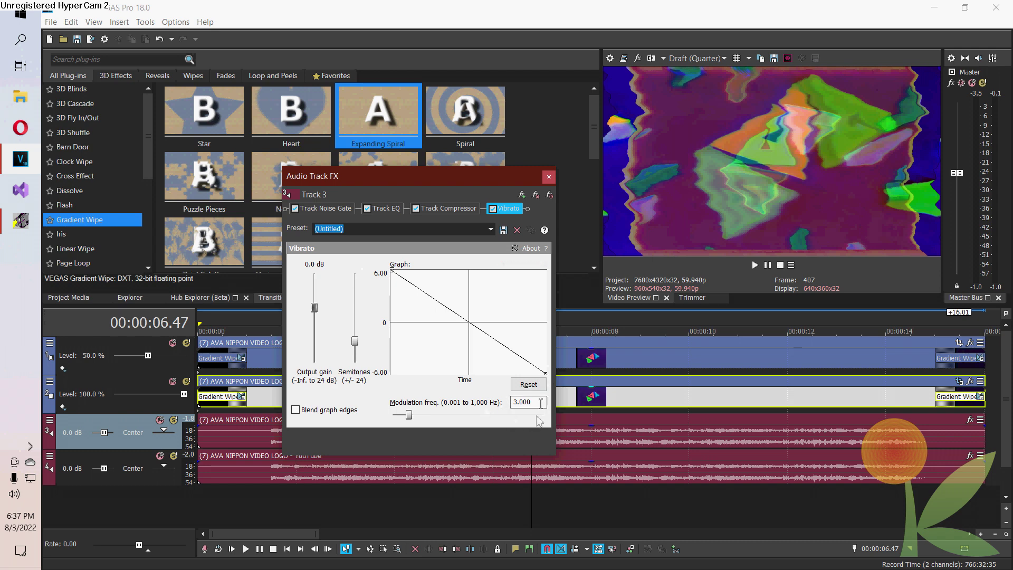
pyautogui.click(549, 176)
pyautogui.click(49, 458)
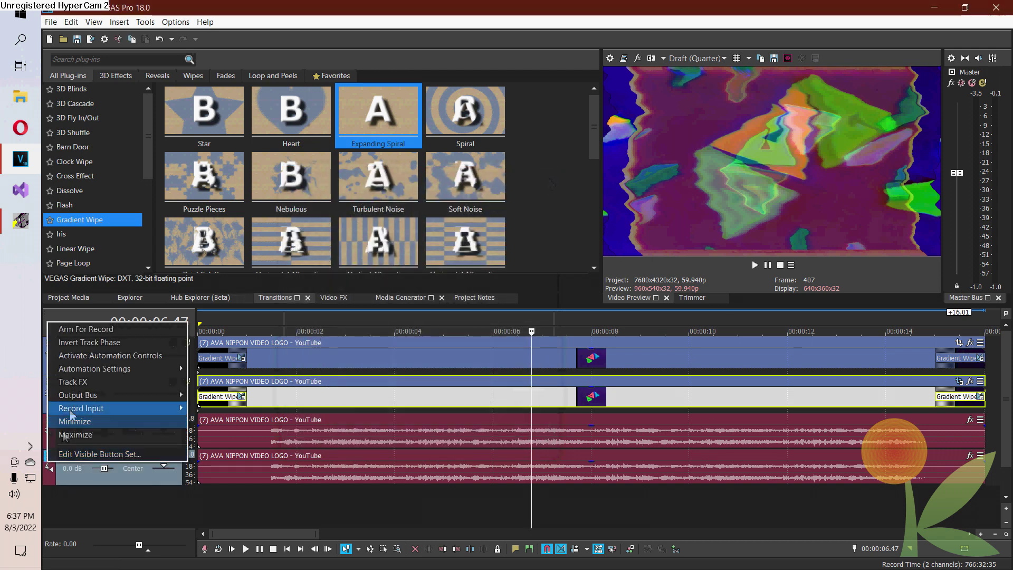
pyautogui.click(77, 382)
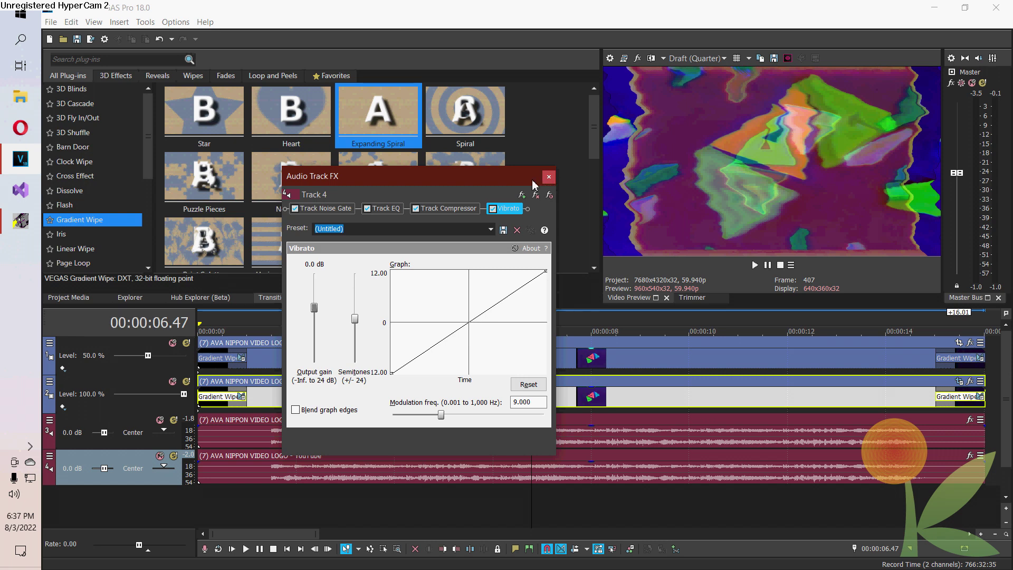
pyautogui.click(549, 177)
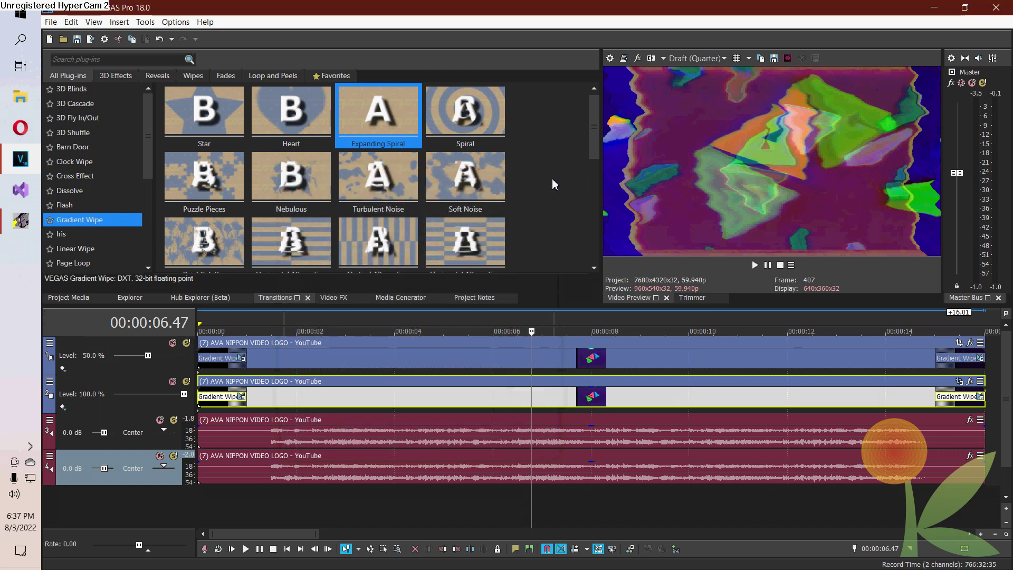